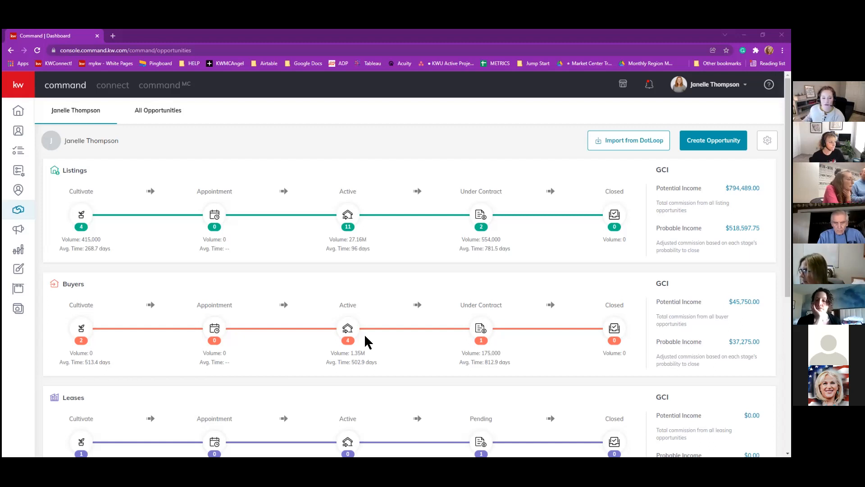
Open the Mar 1, 2022 repeat-client listing card under Active listings' Prepare Listing column.
left_click(348, 217)
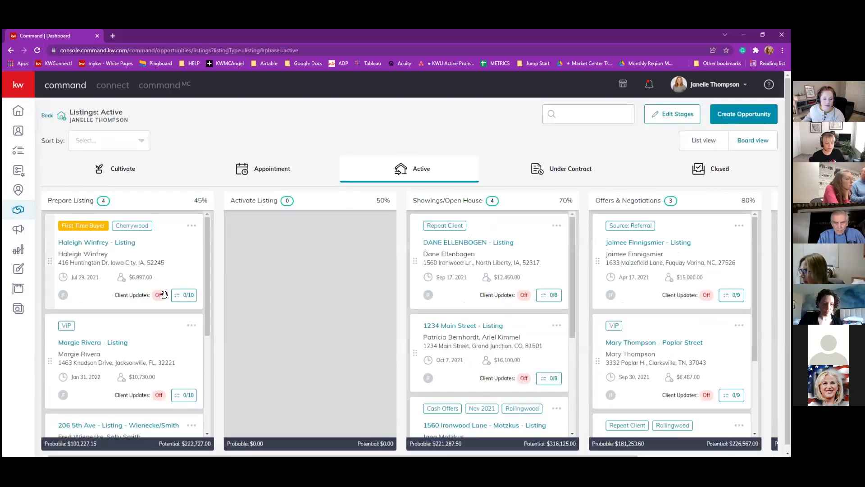
scroll(143, 298, "down", 4)
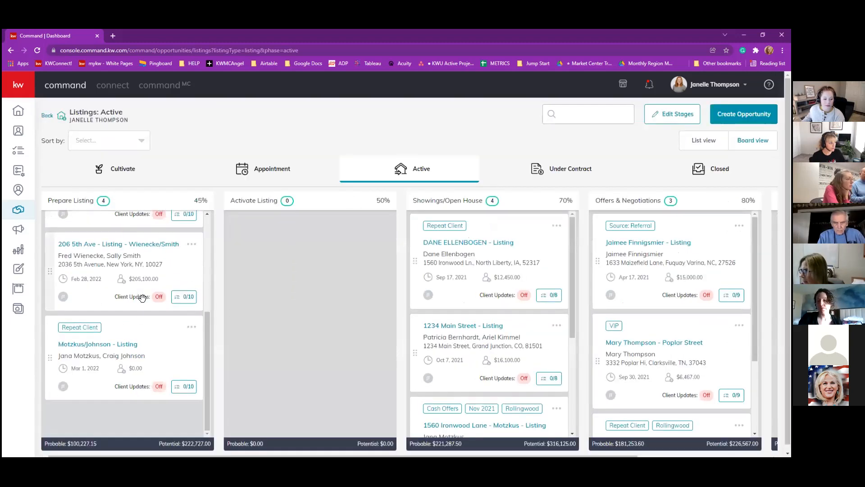
left_click(111, 345)
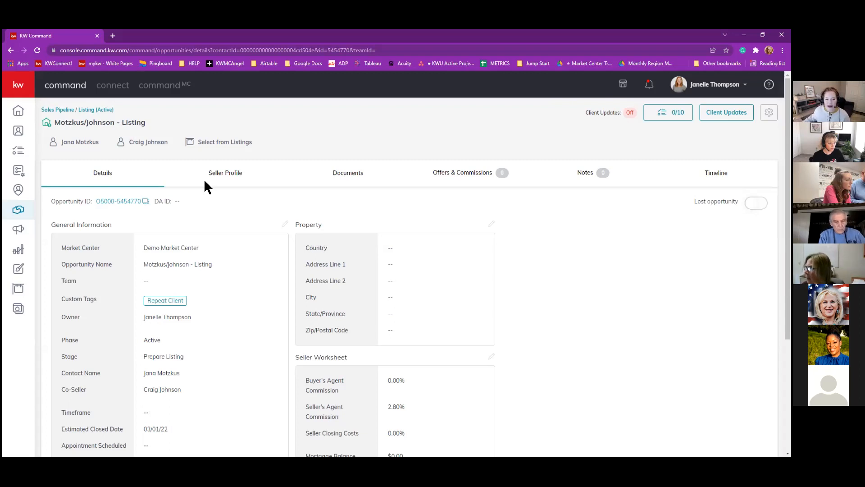
scroll(277, 203, "down", 1)
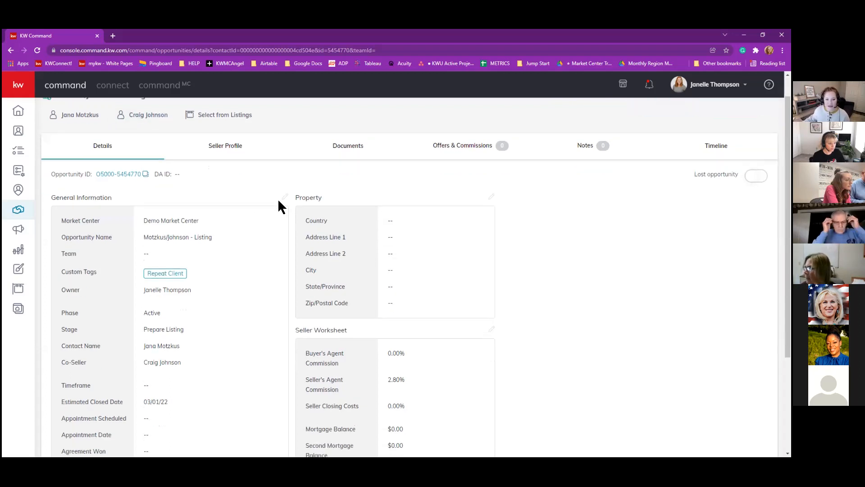
scroll(279, 202, "up", 1)
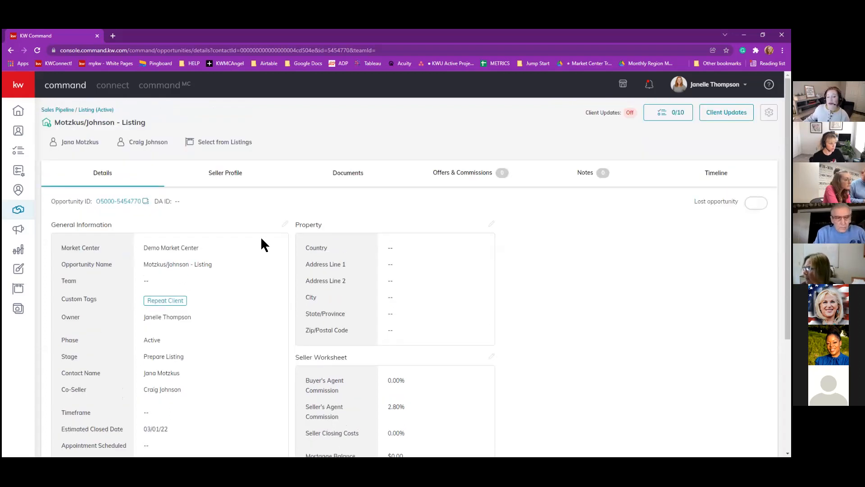
scroll(261, 239, "down", 1)
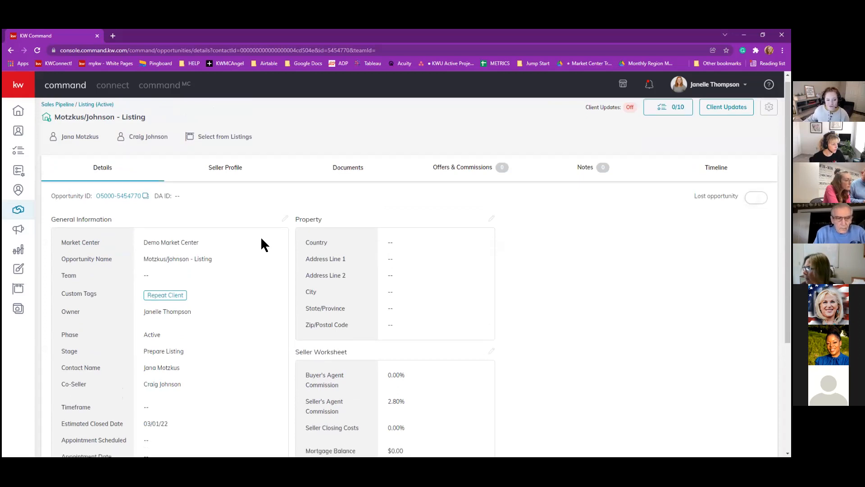
scroll(262, 243, "up", 1)
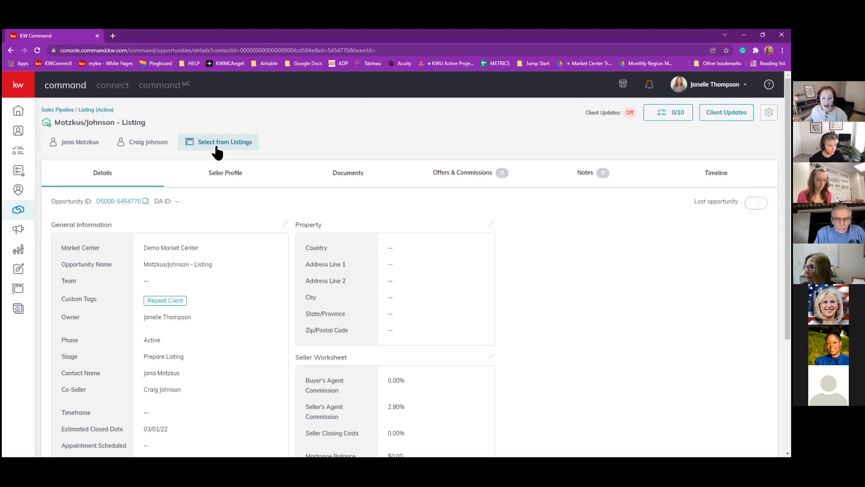
Abandon Edit Property and choose the property from existing listings, showing All Listings.
left_click(492, 225)
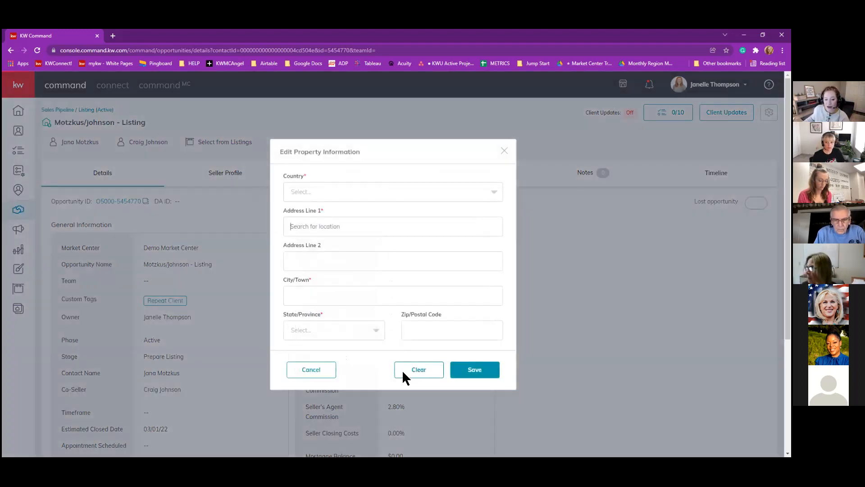
left_click(333, 370)
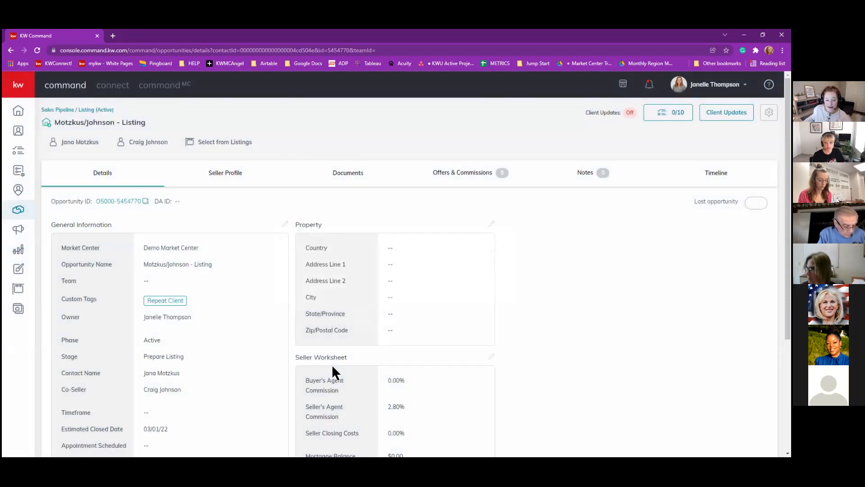
left_click(224, 147)
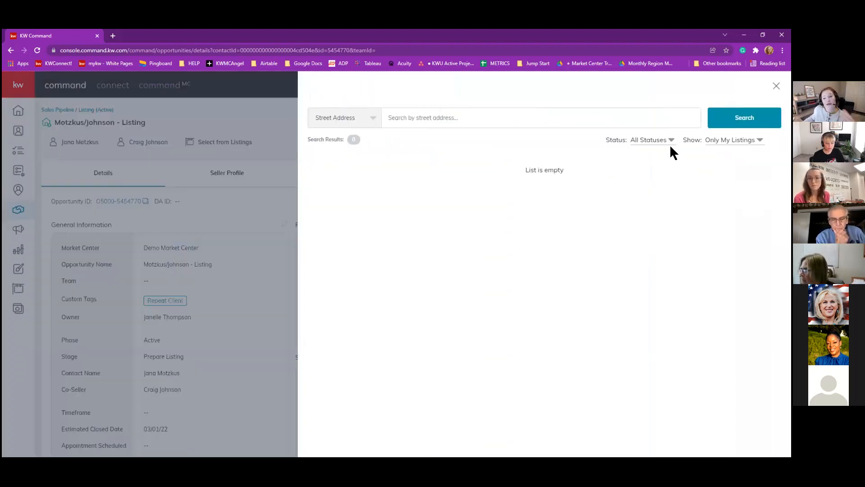
left_click(743, 140)
left_click(736, 156)
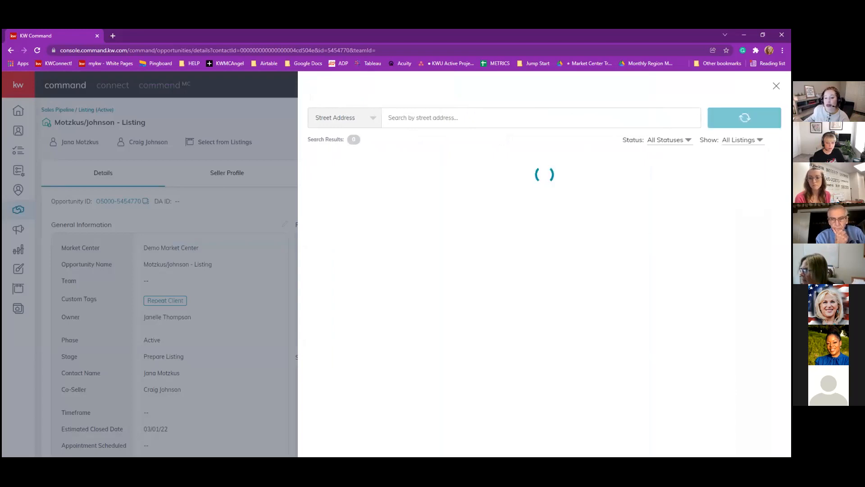
left_click(468, 118)
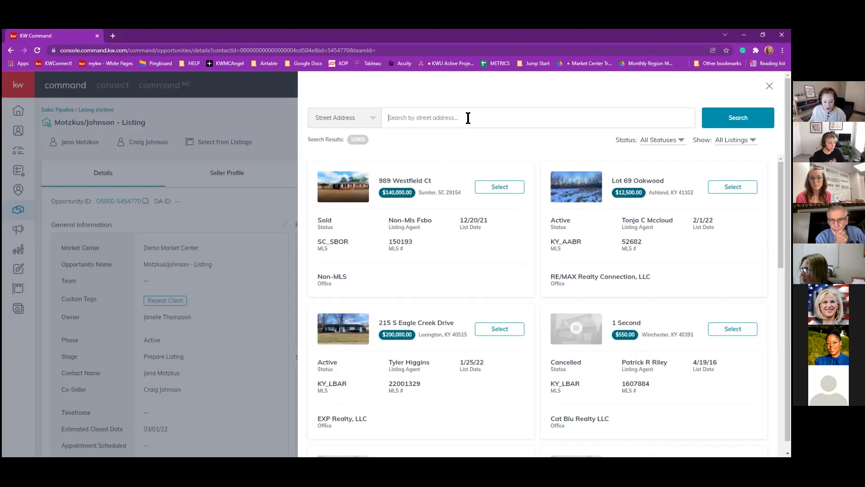
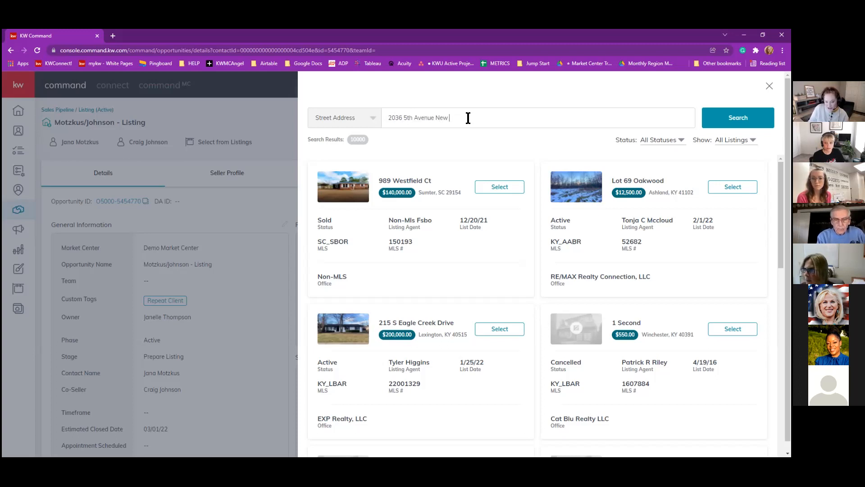
key("Return")
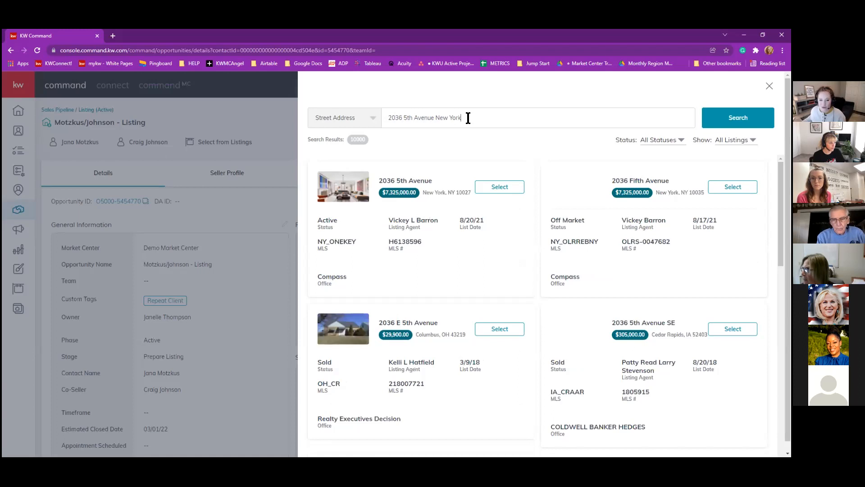
Attach the first New York search result and check the $205,100.00 commission.
left_click(497, 191)
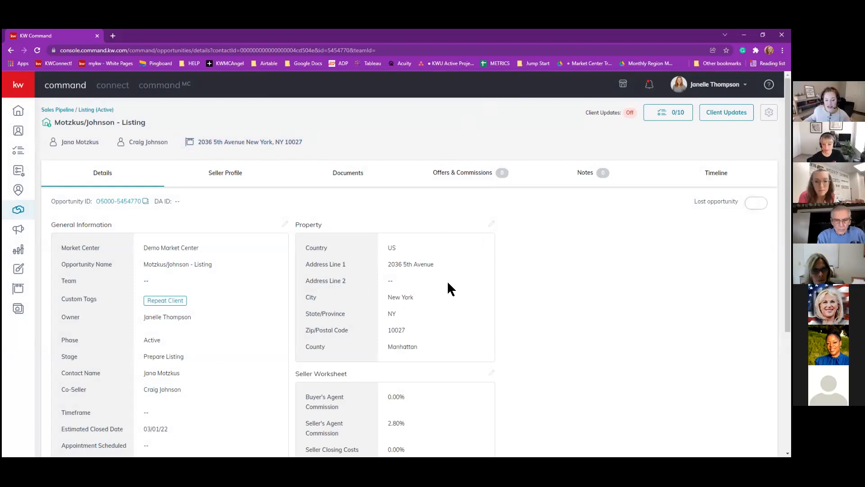
scroll(448, 283, "down", 4)
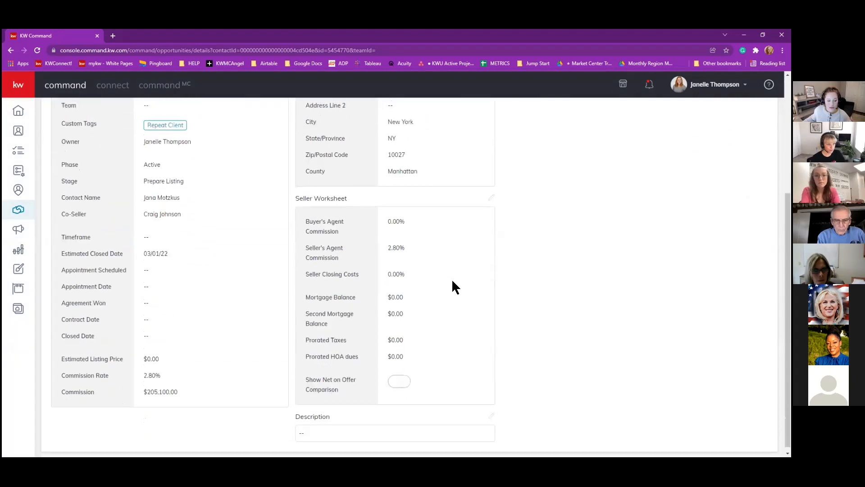
left_click_drag(180, 389, 139, 388)
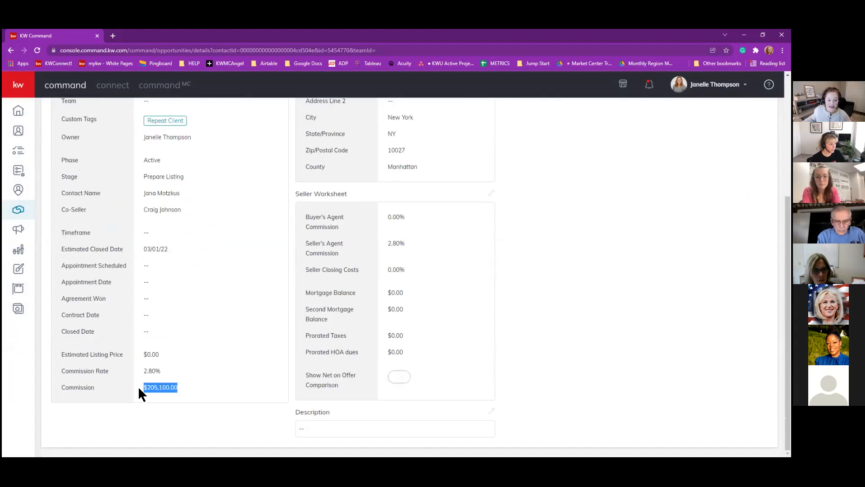
left_click(182, 387)
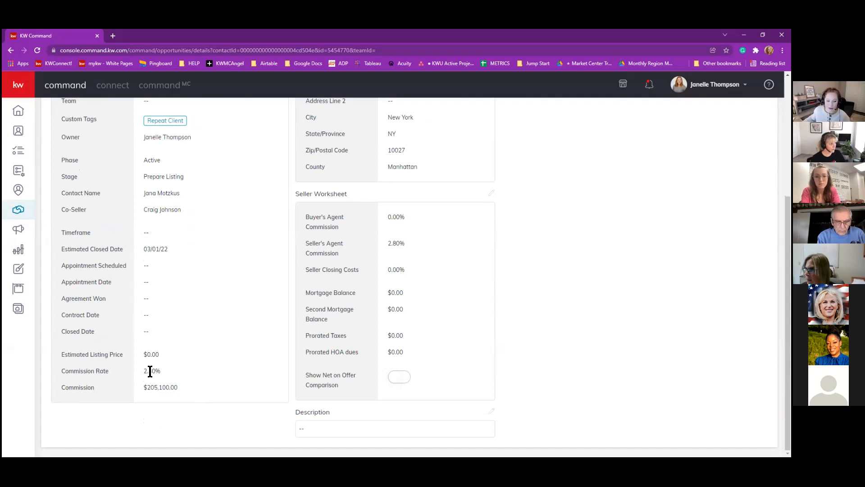
scroll(165, 395, "up", 3)
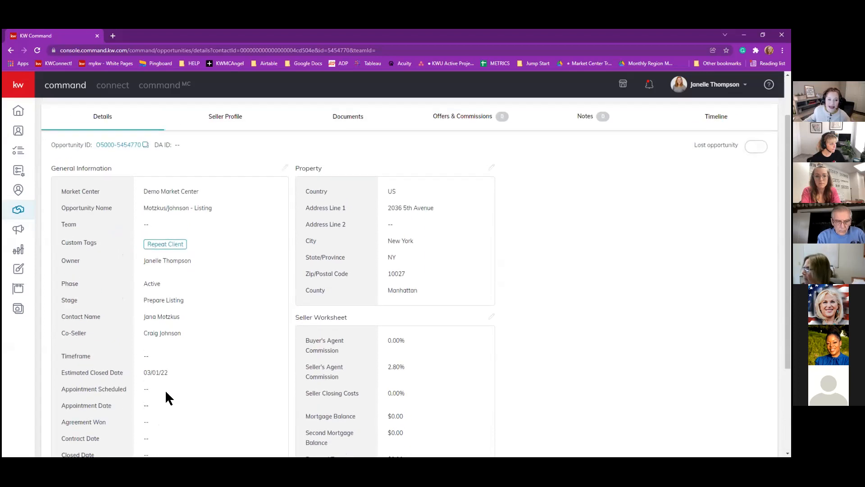
scroll(166, 392, "up", 2)
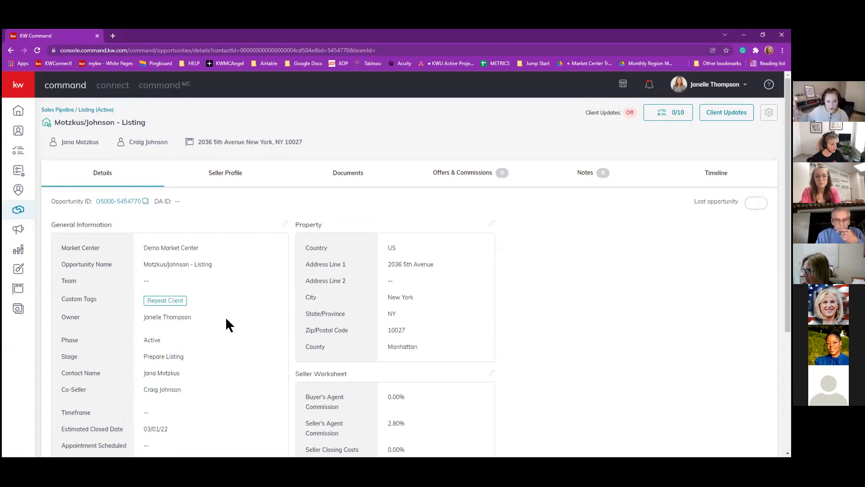
scroll(226, 324, "down", 3)
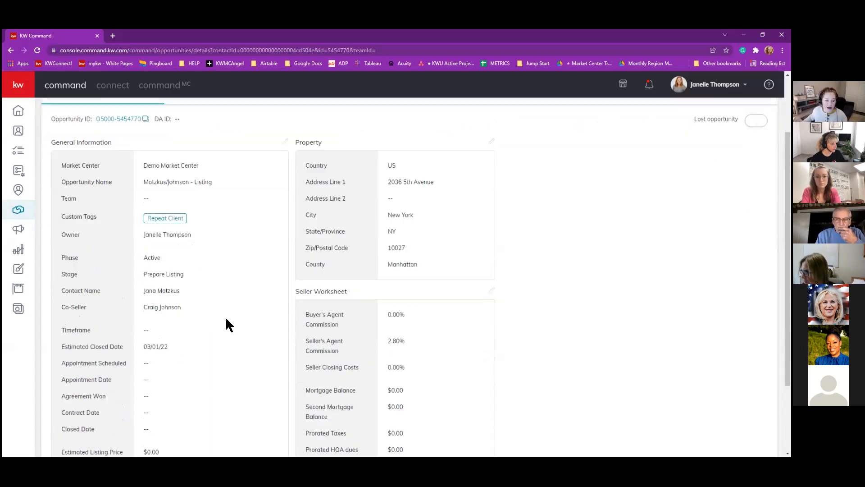
left_click_drag(69, 322, 116, 325)
left_click(116, 325)
scroll(116, 325, "down", 1)
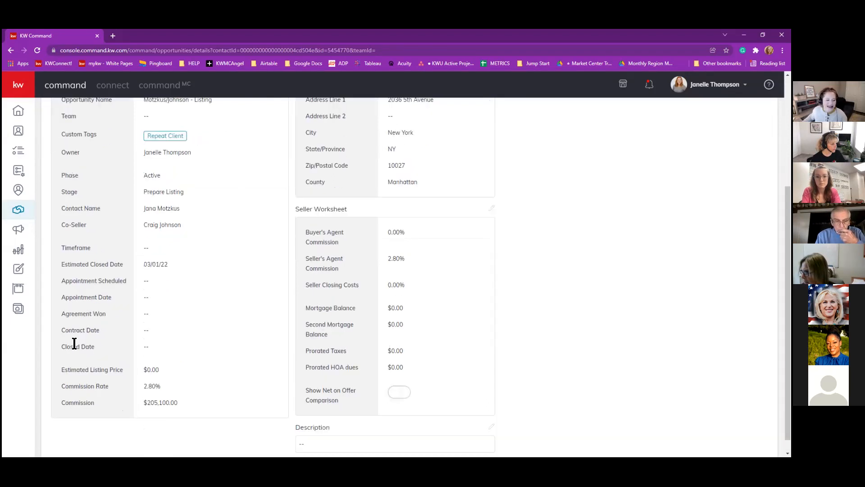
left_click_drag(83, 330, 100, 331)
left_click(100, 332)
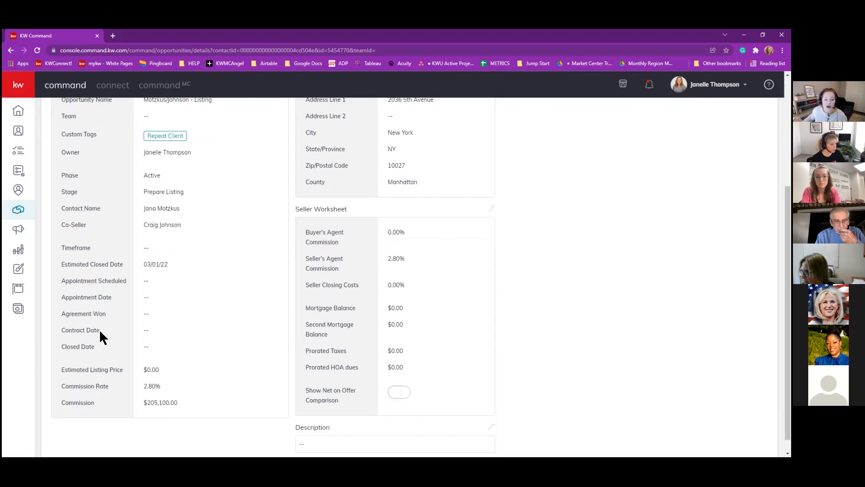
scroll(99, 329, "up", 1)
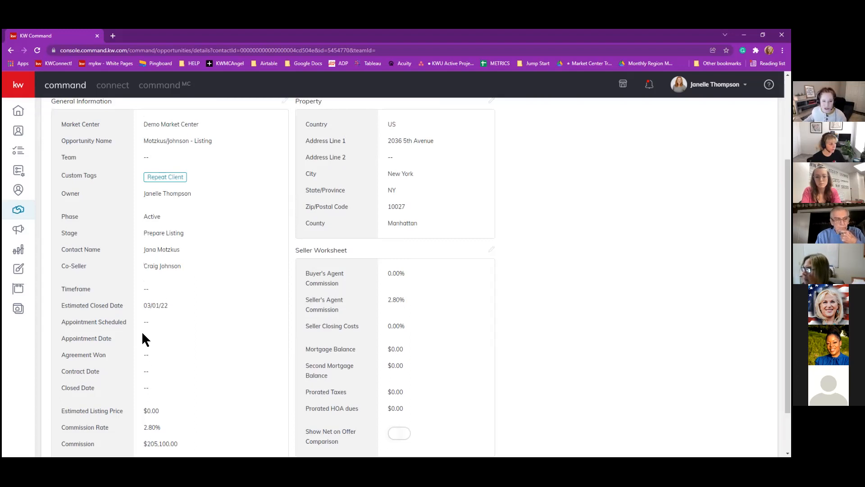
scroll(143, 337, "up", 3)
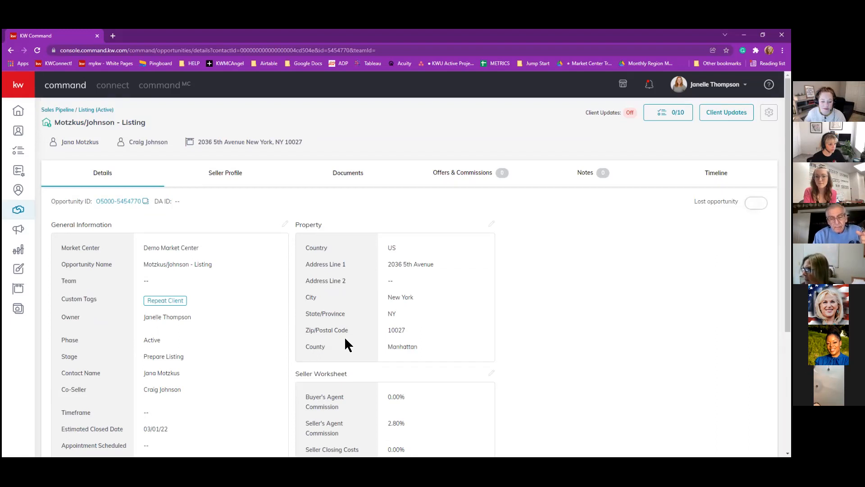
scroll(264, 316, "down", 4)
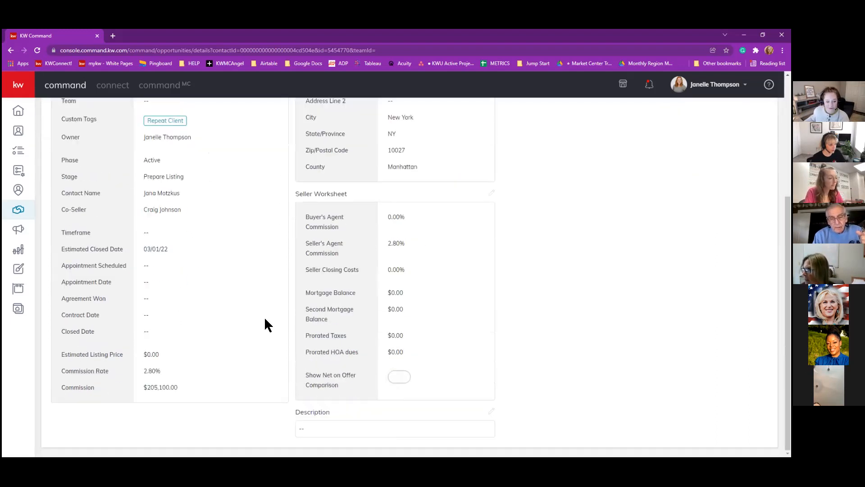
left_click(156, 371)
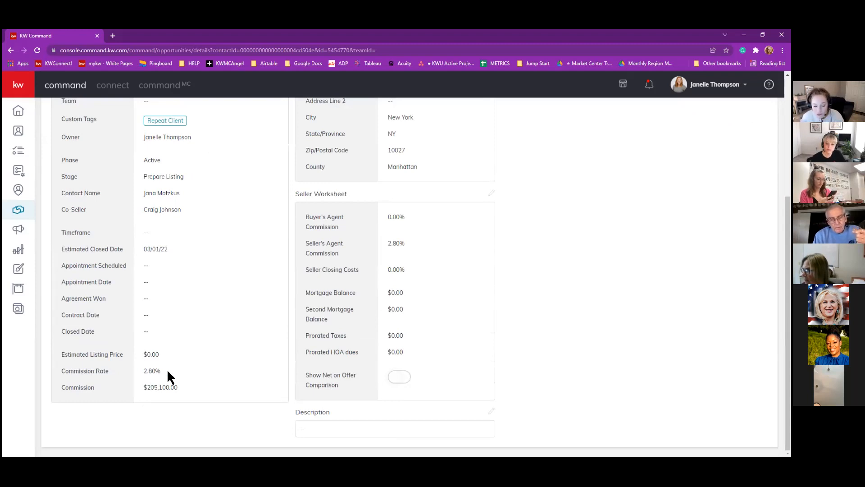
scroll(167, 374, "up", 4)
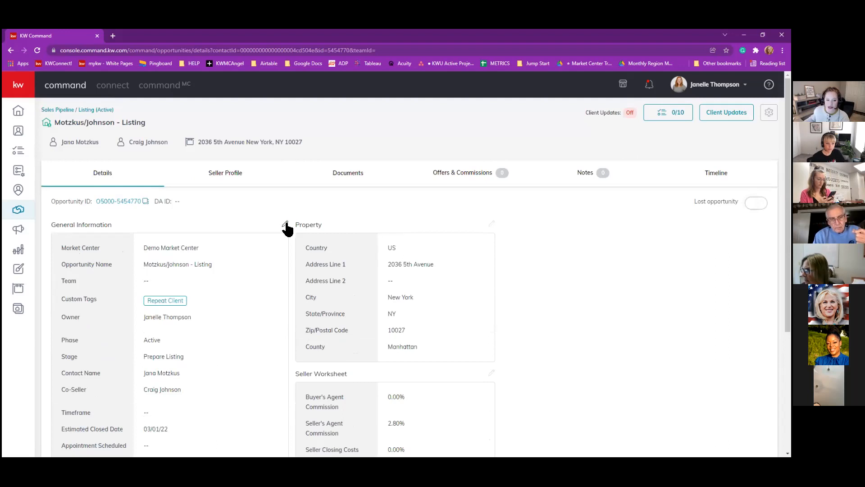
Replace the General Information commission rate with 2.8 and save the changes.
left_click(286, 224)
scroll(504, 227, "down", 3)
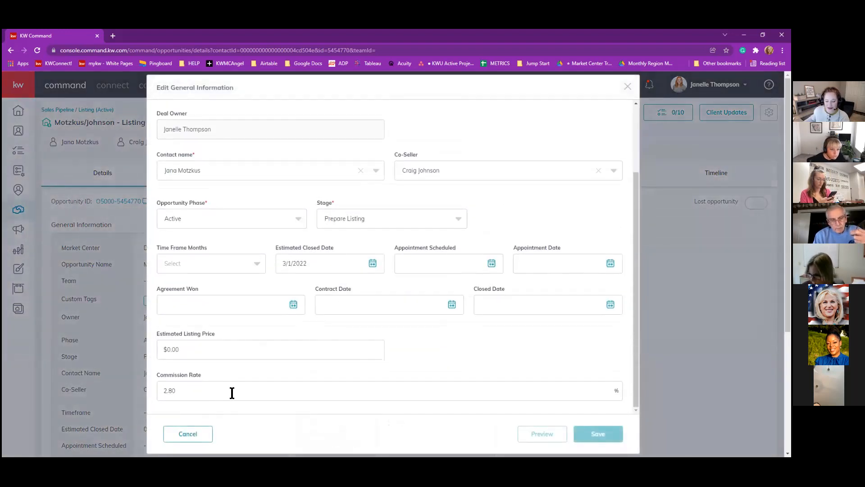
left_click_drag(182, 391, 143, 392)
key("BackSpace")
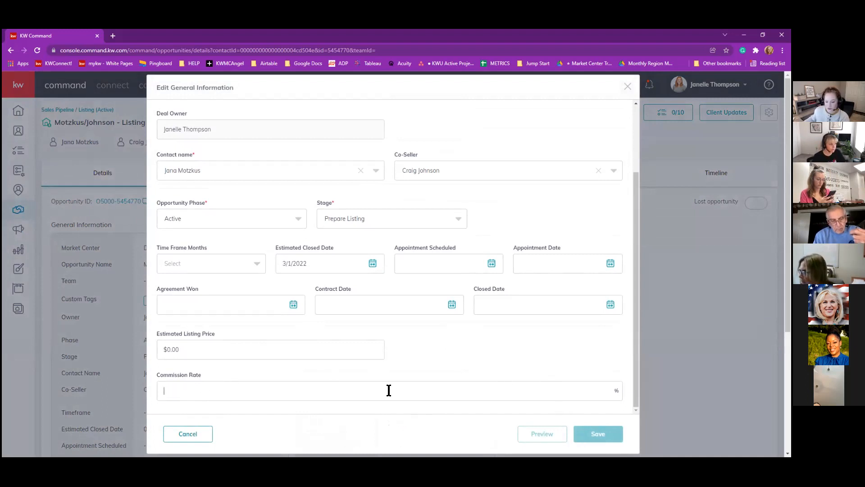
type("2.8")
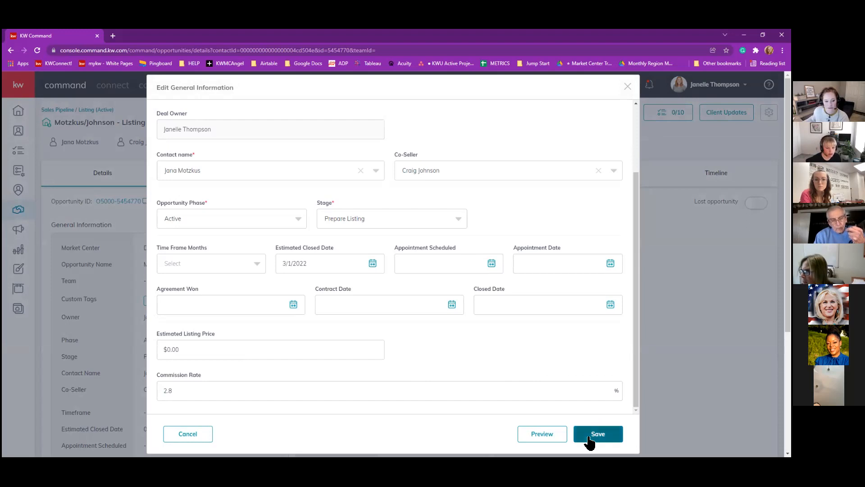
scroll(558, 346, "down", 3)
scroll(329, 320, "up", 2)
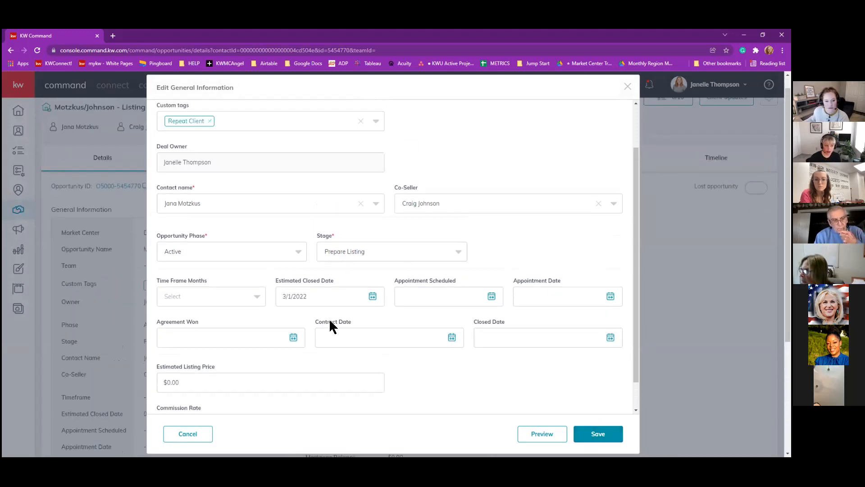
scroll(330, 321, "up", 2)
scroll(330, 321, "down", 3)
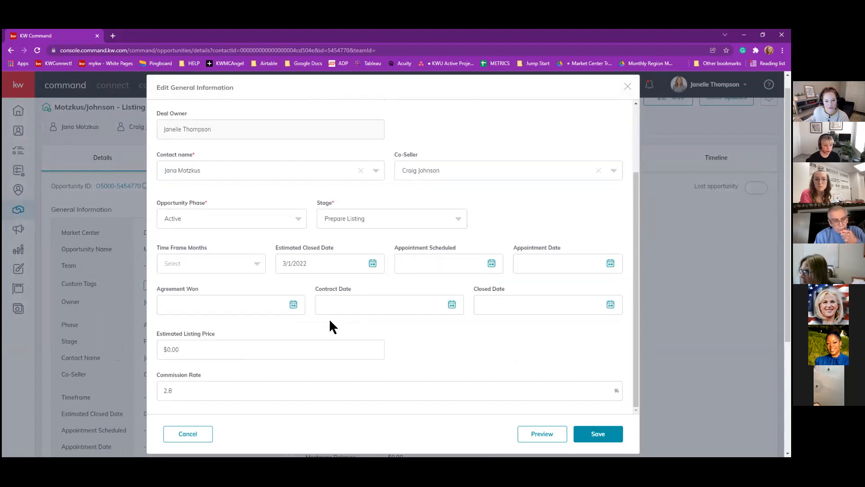
left_click(614, 439)
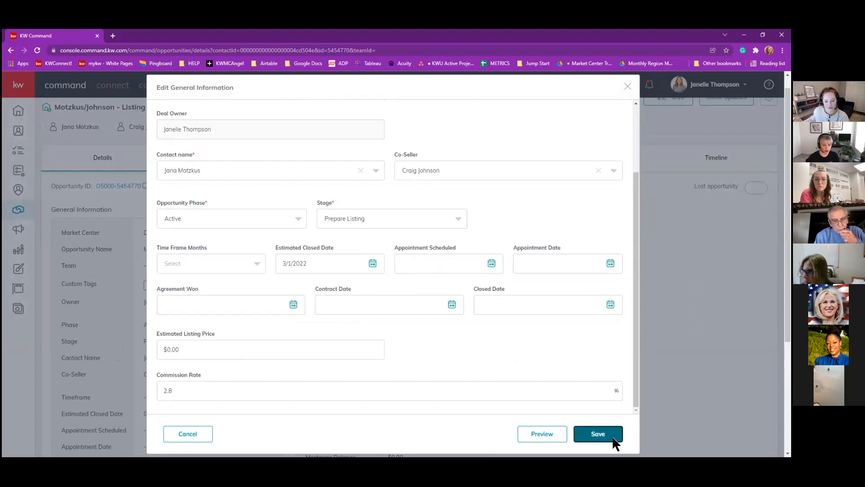
scroll(600, 361, "down", 4)
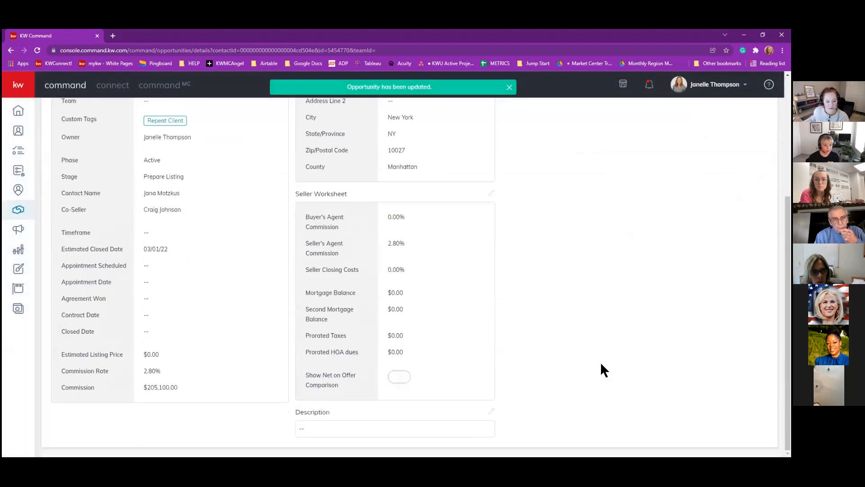
scroll(601, 364, "up", 1)
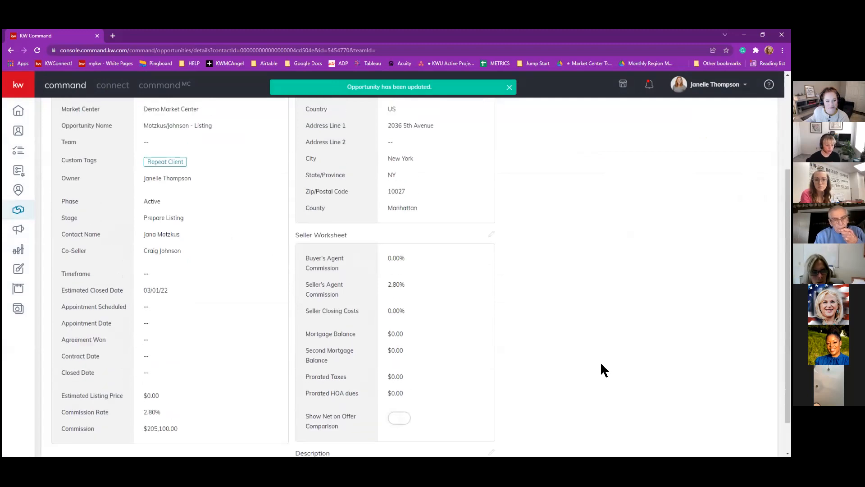
scroll(602, 364, "up", 1)
scroll(604, 370, "down", 1)
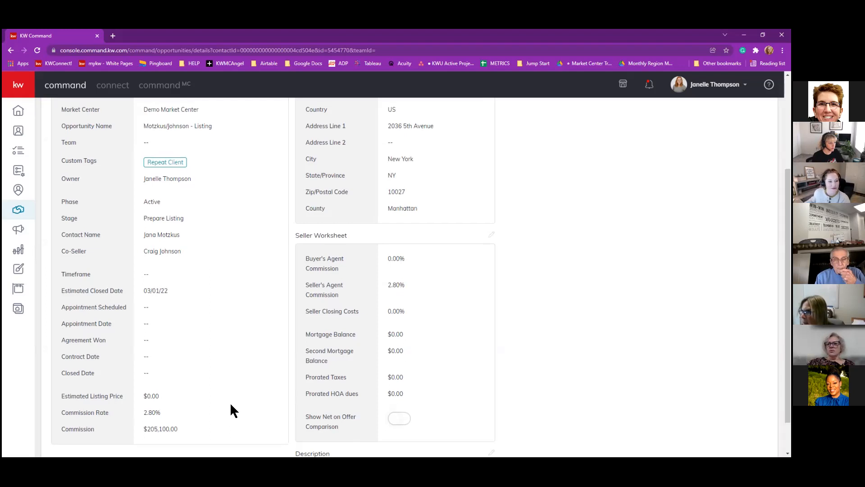
scroll(230, 402, "up", 3)
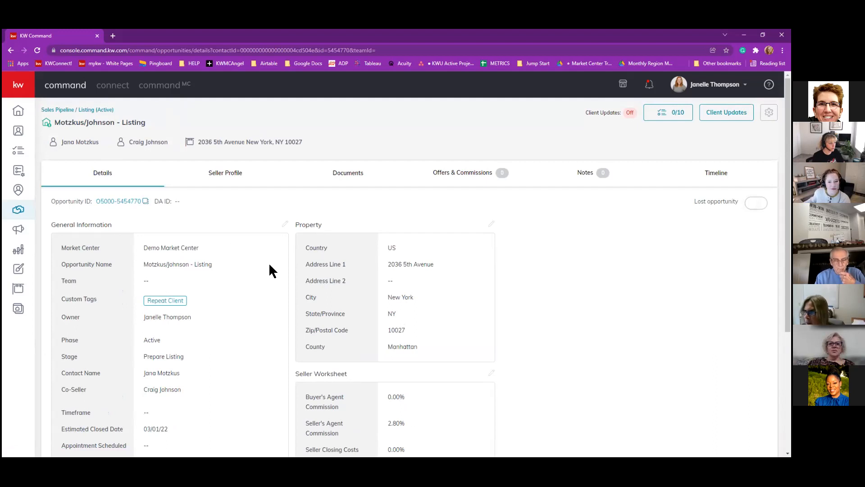
left_click(285, 224)
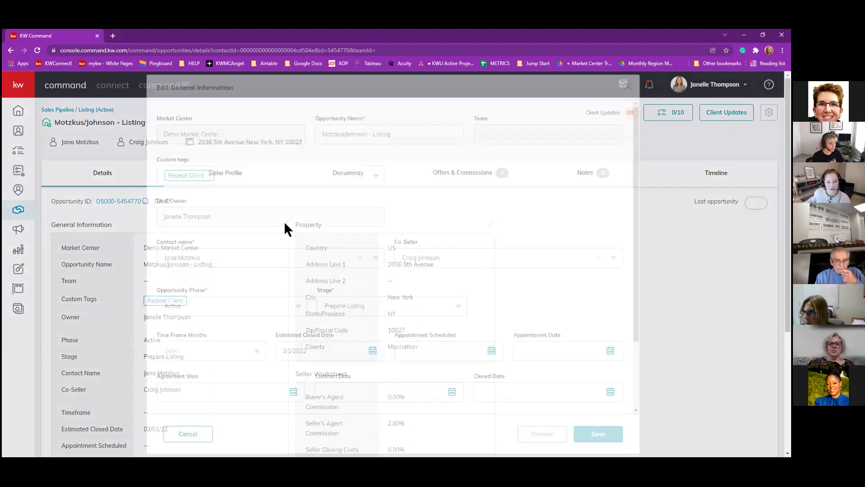
left_click(628, 86)
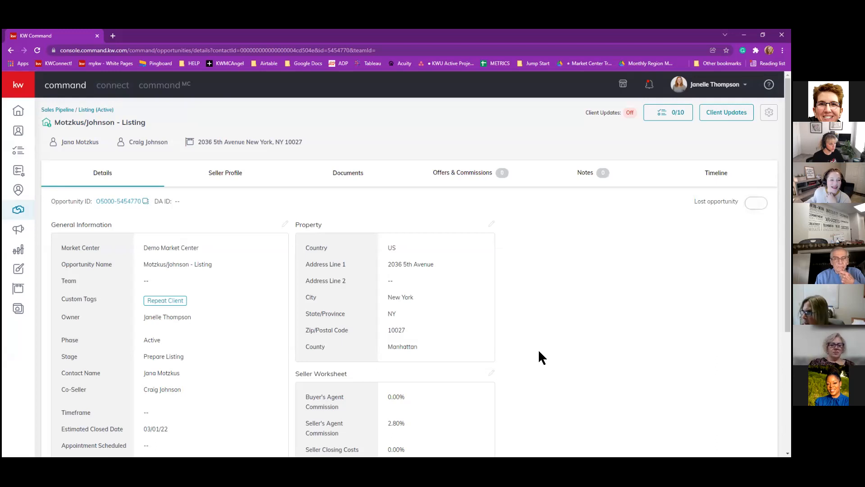
left_click(285, 224)
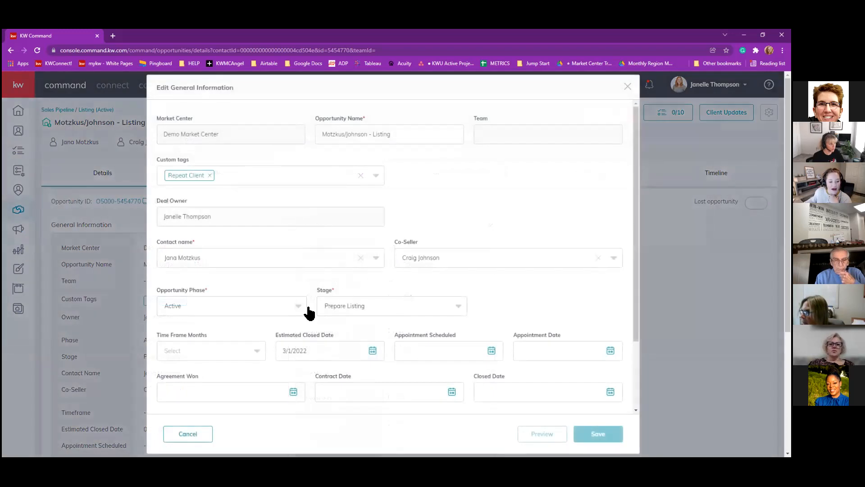
left_click(299, 307)
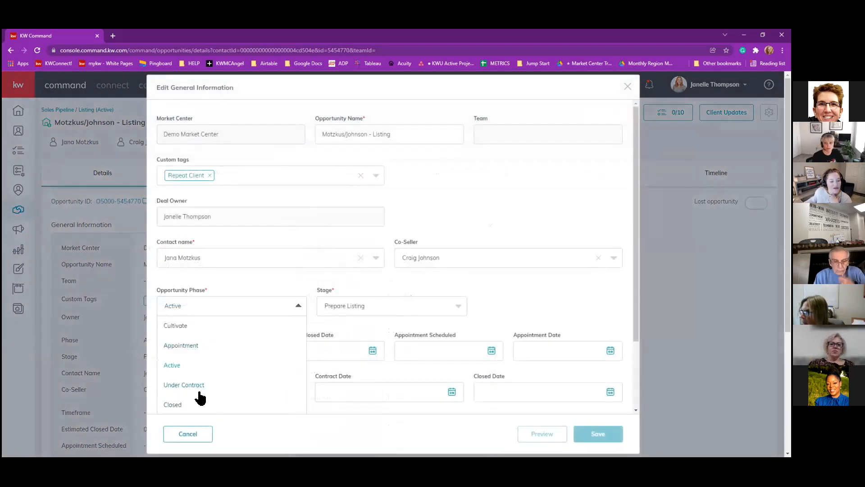
scroll(210, 360, "down", 1)
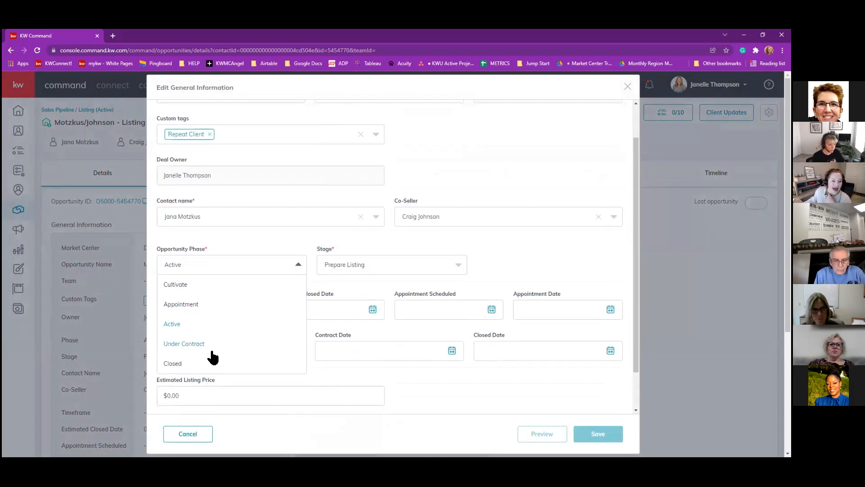
left_click(432, 267)
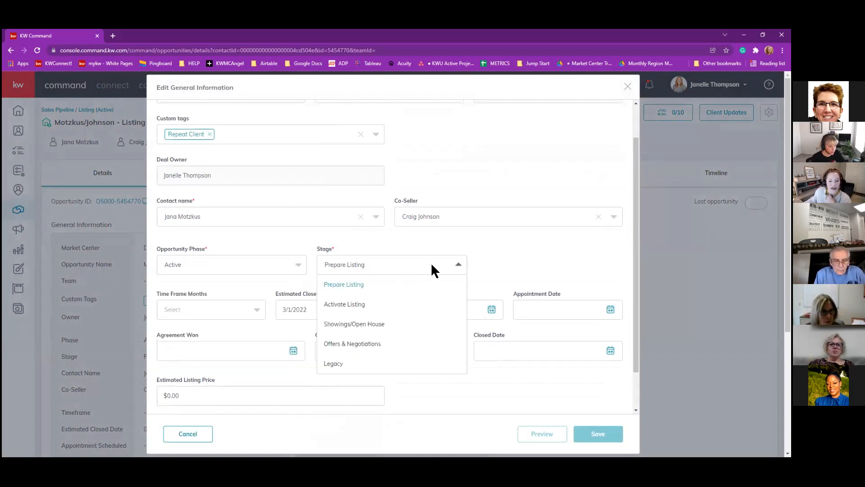
left_click(530, 288)
left_click(197, 431)
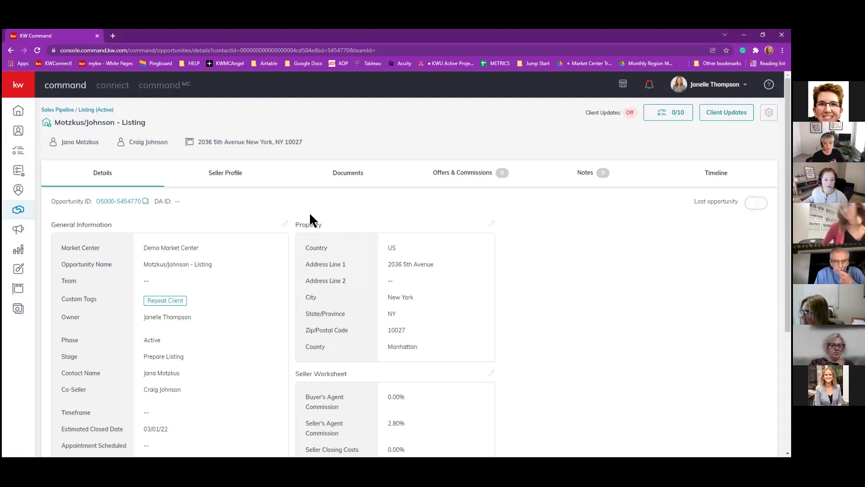
Go to the listing's Documents tab.
left_click(349, 175)
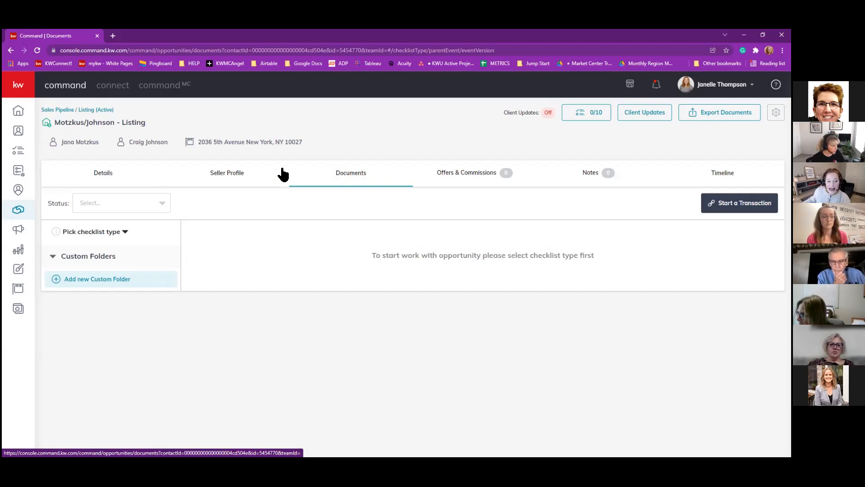
Apply the Residential Listing Documents checklist and preview its Under Contract and Closed stages.
left_click(125, 232)
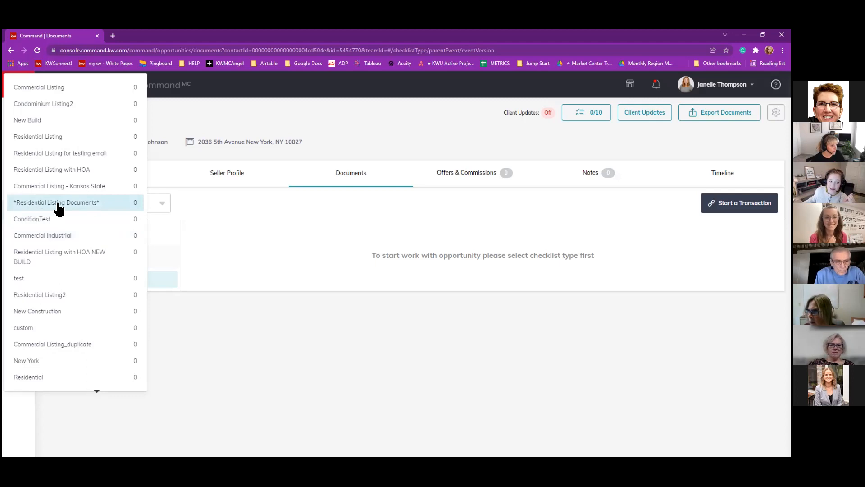
left_click(29, 205)
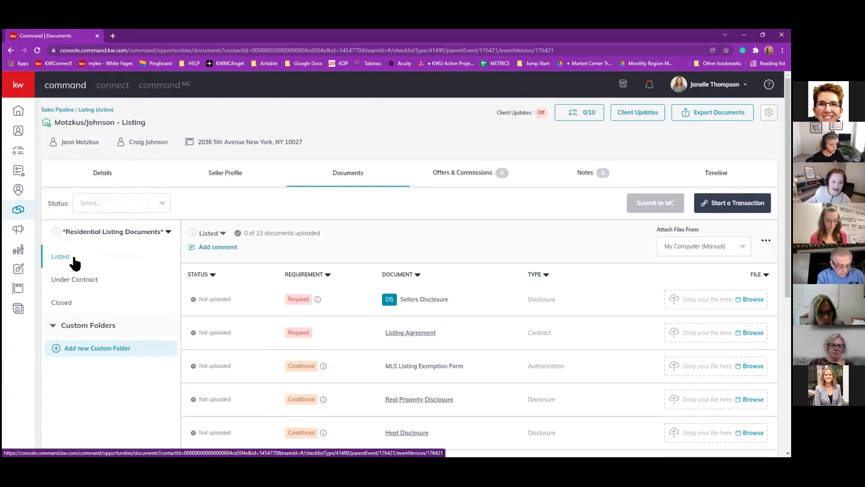
left_click(74, 284)
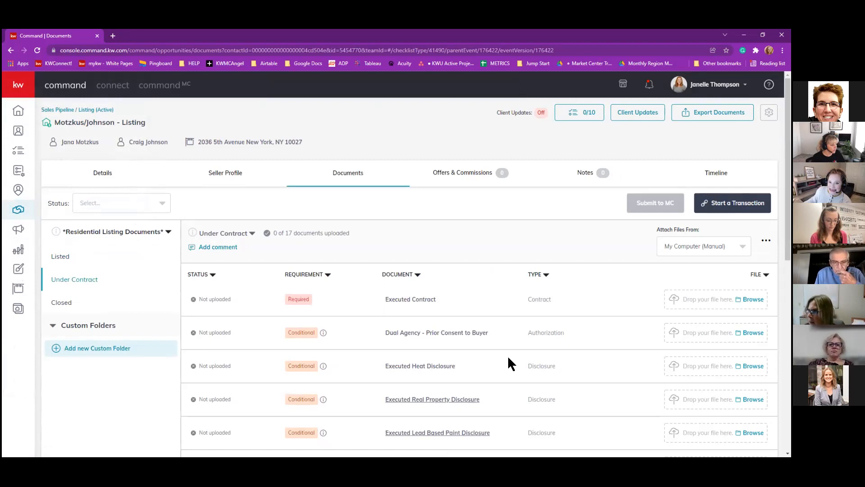
scroll(508, 358, "down", 1)
scroll(507, 355, "up", 1)
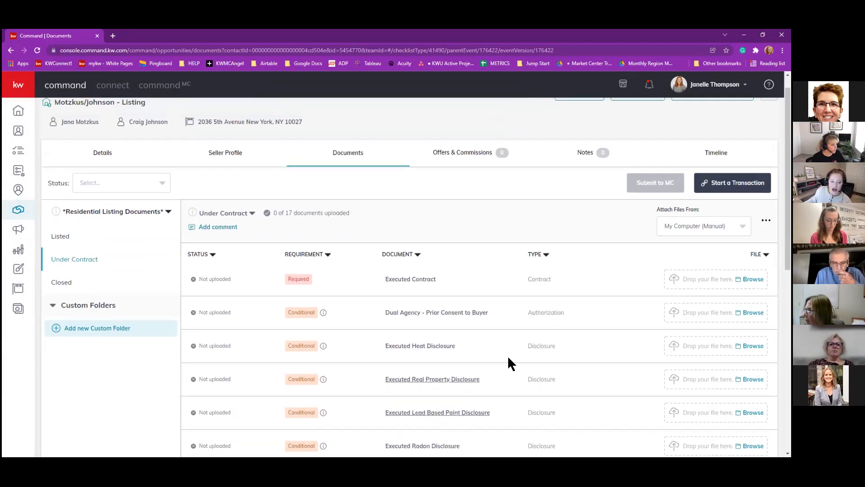
left_click(67, 302)
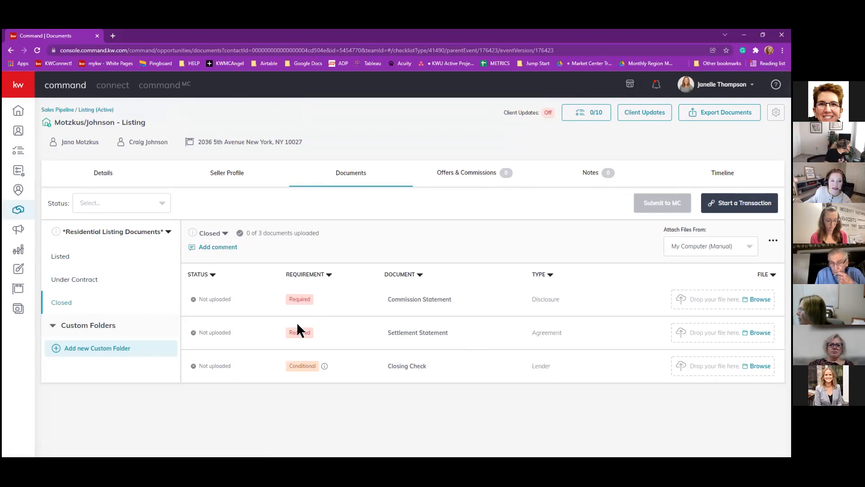
Show the Listed stage's 13-document checklist and scroll through its rows.
left_click(69, 256)
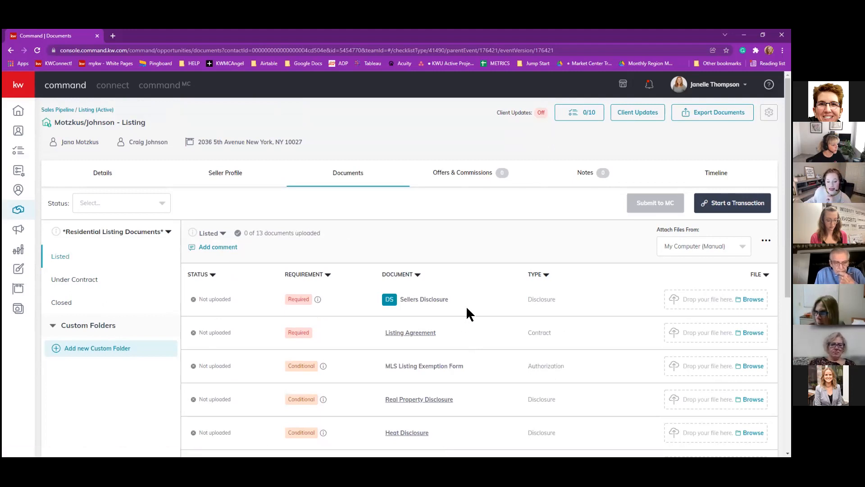
scroll(466, 305, "down", 2)
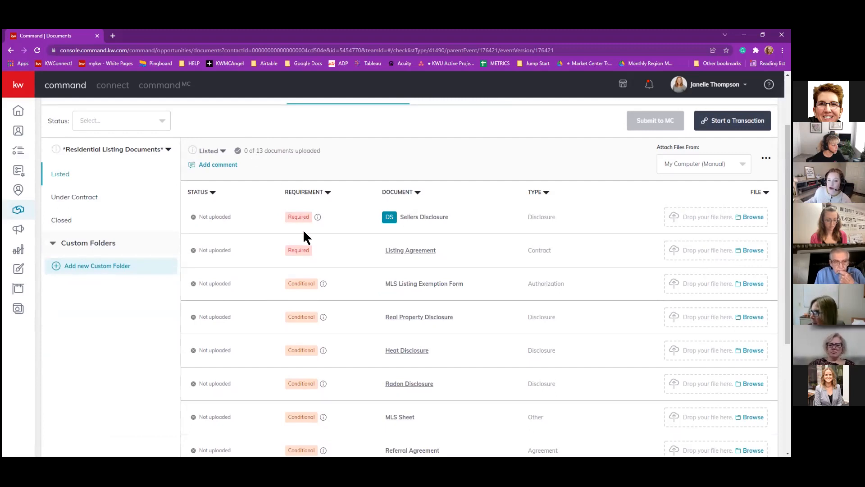
scroll(303, 229, "down", 3)
scroll(305, 246, "down", 2)
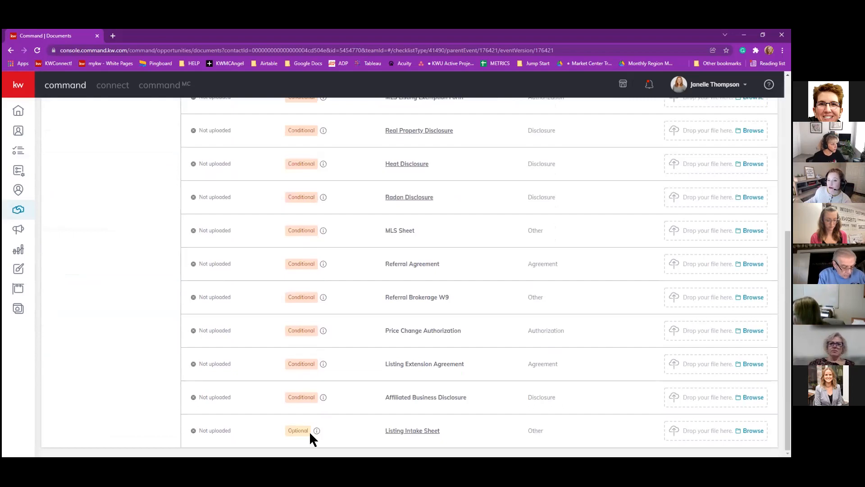
scroll(342, 360, "up", 5)
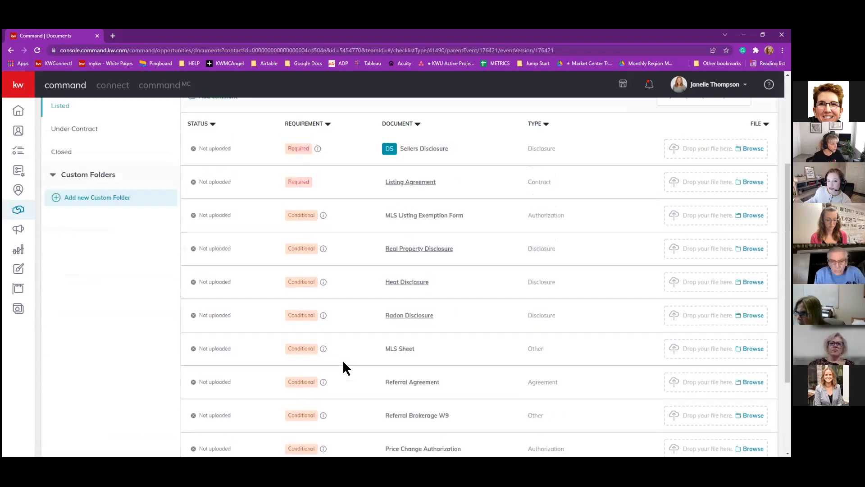
scroll(372, 358, "up", 1)
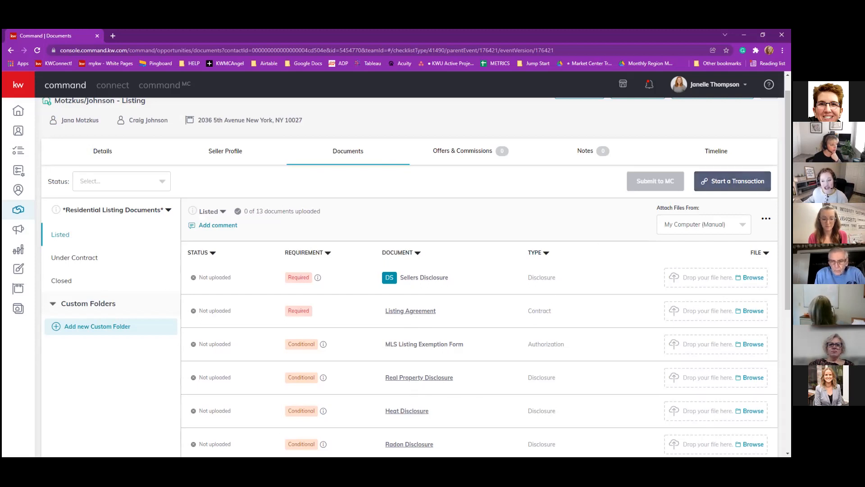
Start a DocuSign transaction and sign in with the account e-mail and saved password.
left_click(733, 181)
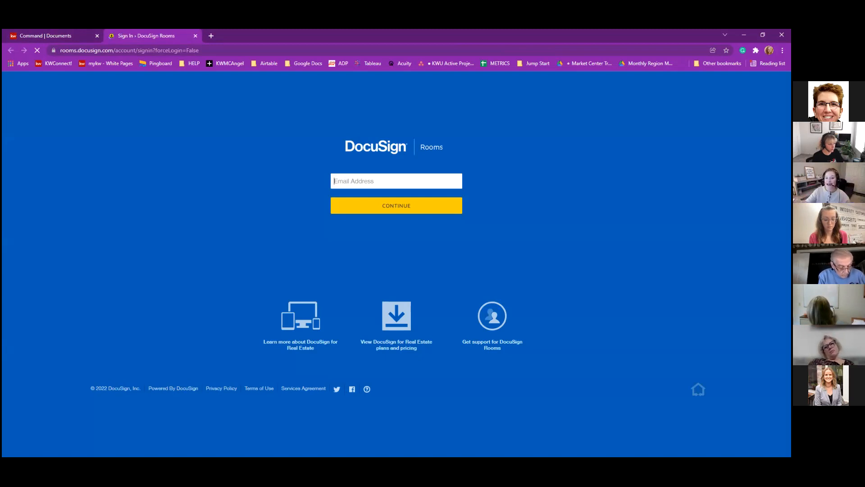
left_click(405, 175)
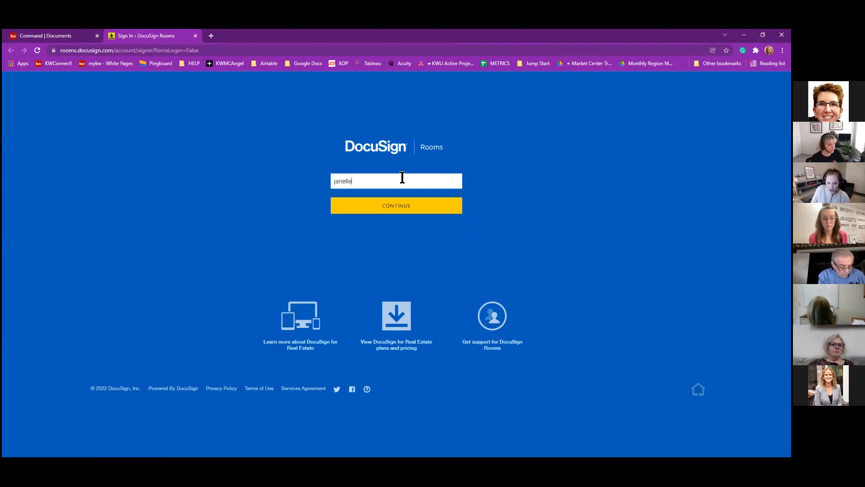
left_click(399, 204)
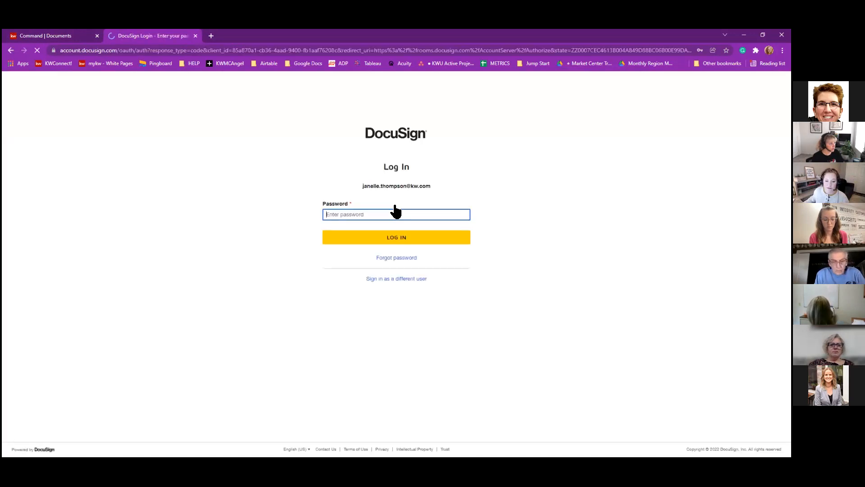
left_click(396, 214)
left_click(360, 230)
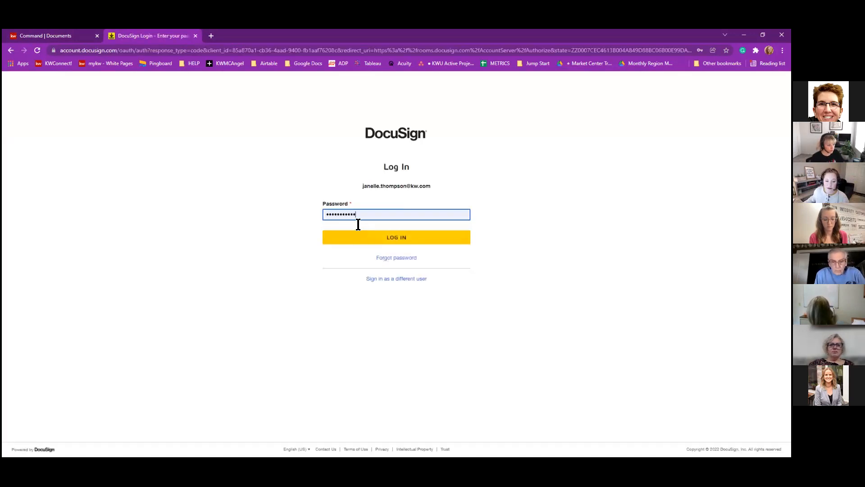
left_click(400, 233)
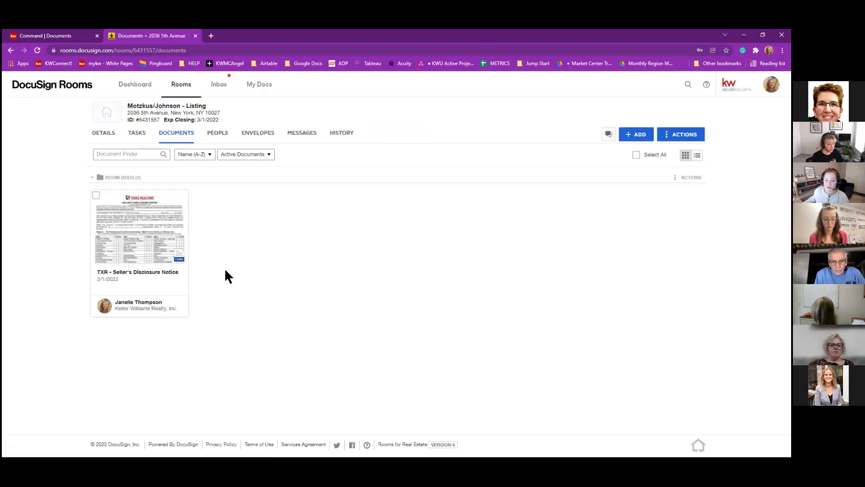
Return to the DocuSign Rooms tab and open the Motzkus/Johnson - Listing room's DETAILS.
left_click(75, 38)
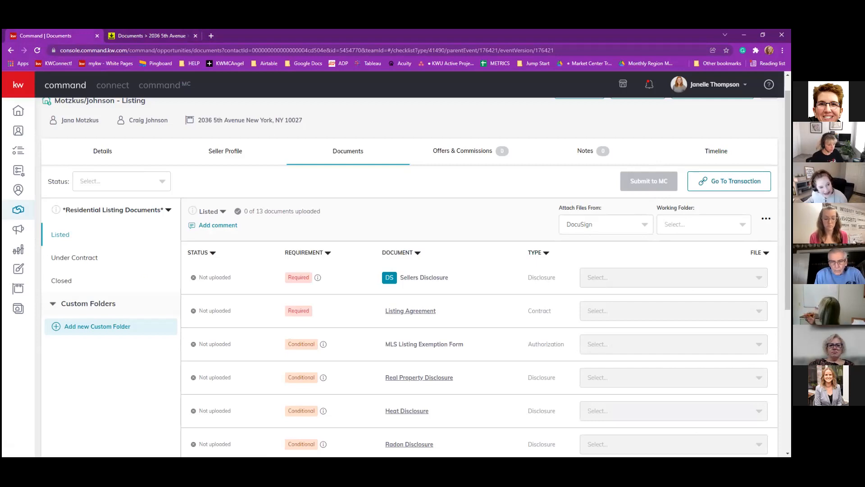
left_click(128, 41)
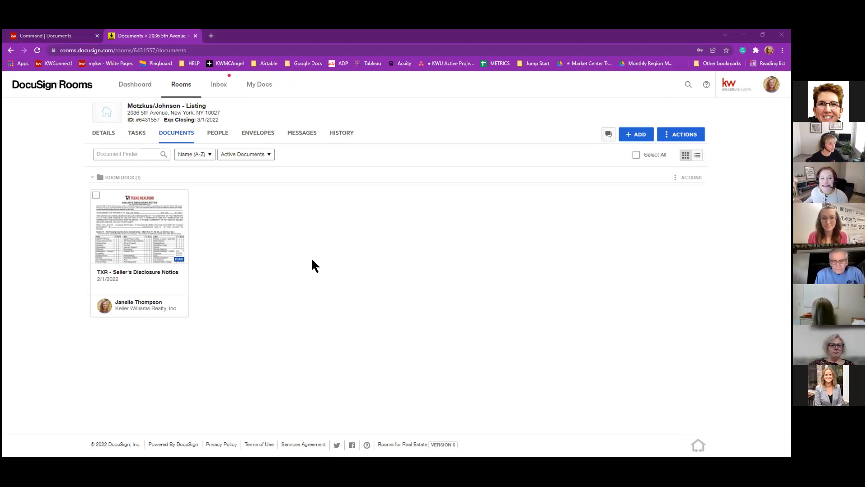
left_click(104, 135)
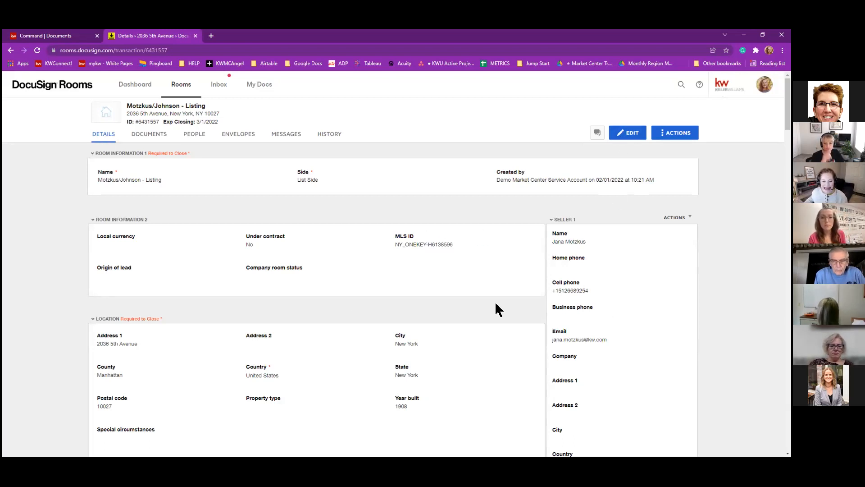
scroll(622, 282, "down", 1)
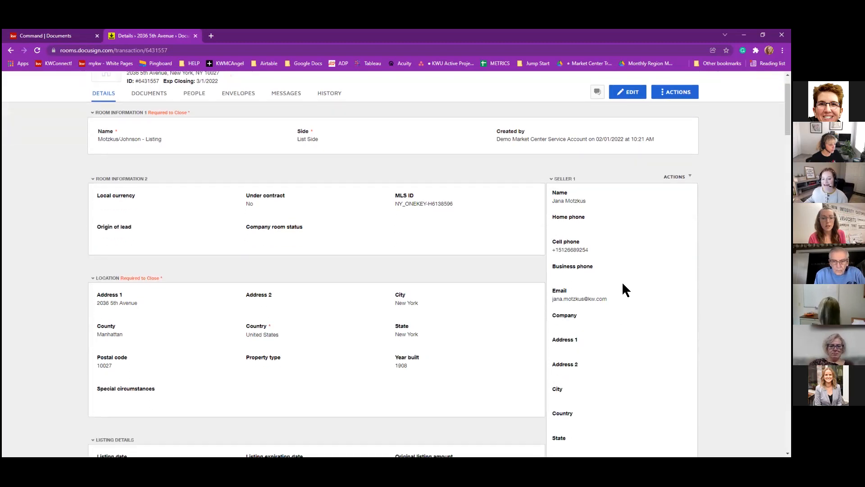
left_click(621, 93)
scroll(585, 315, "down", 2)
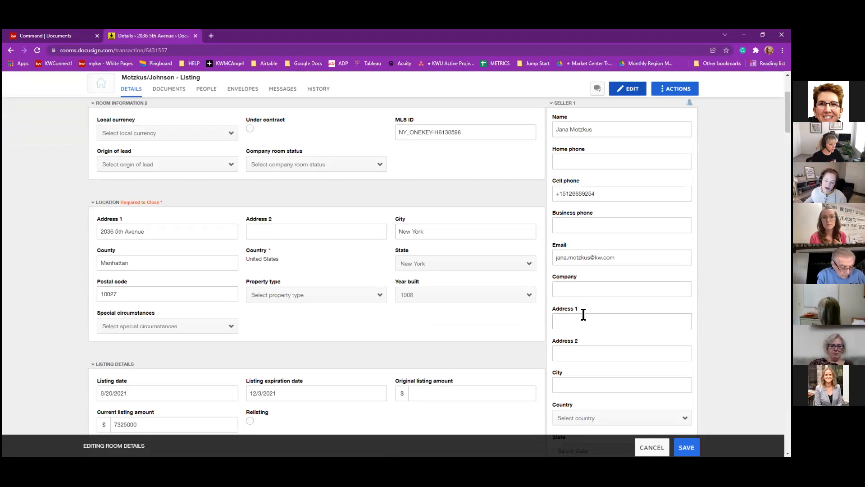
left_click(583, 317)
key("Tab")
key("Tab")
type("New Yor")
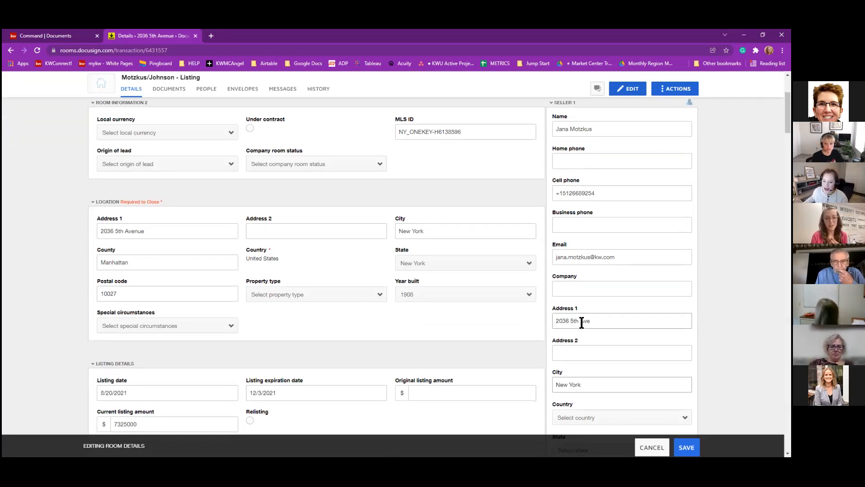
scroll(592, 336, "down", 4)
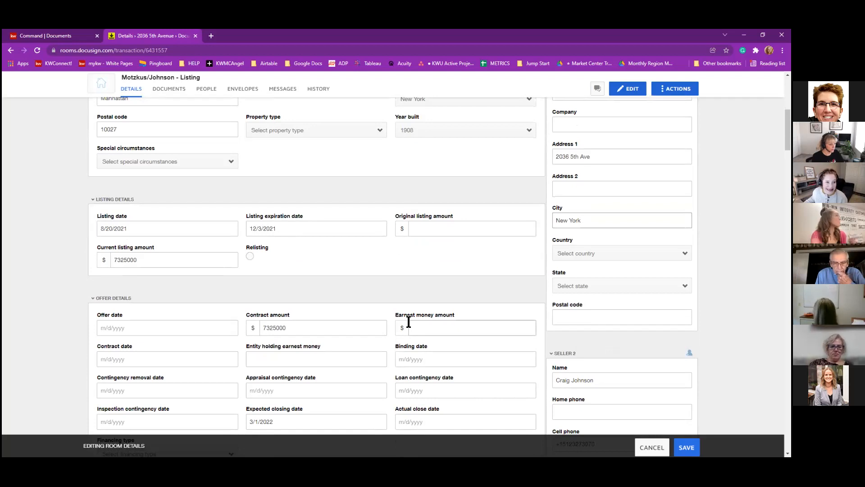
left_click(687, 449)
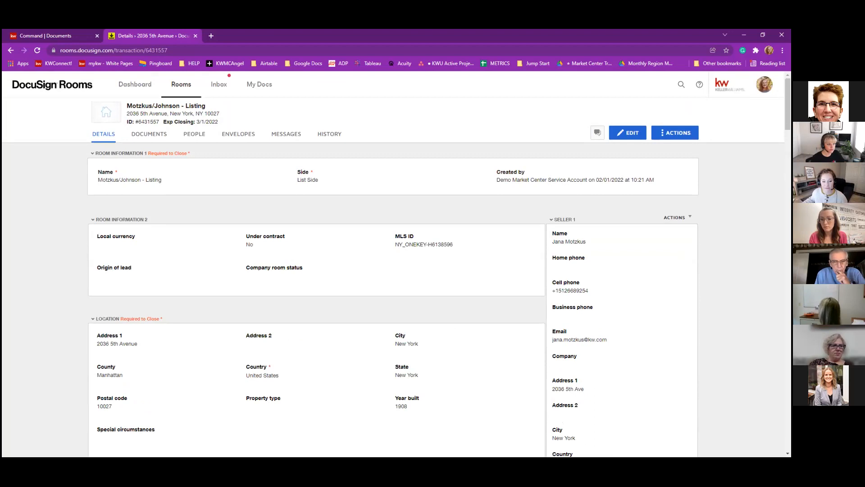
scroll(425, 284, "down", 5)
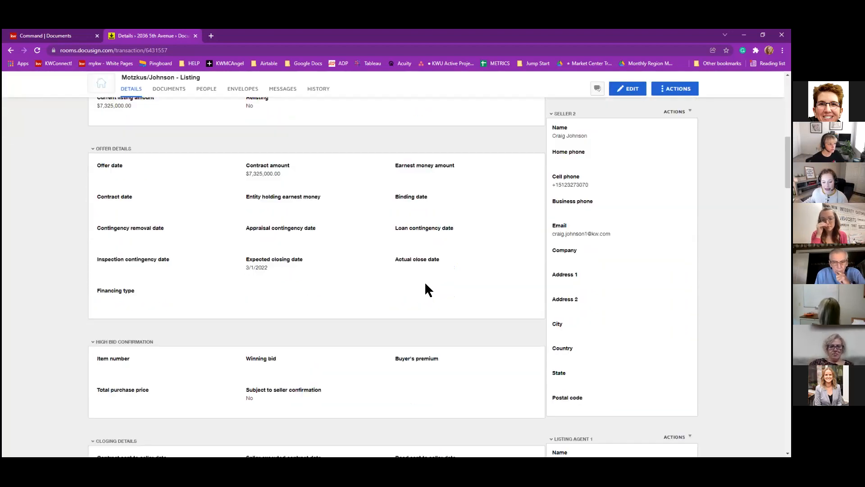
scroll(425, 284, "up", 5)
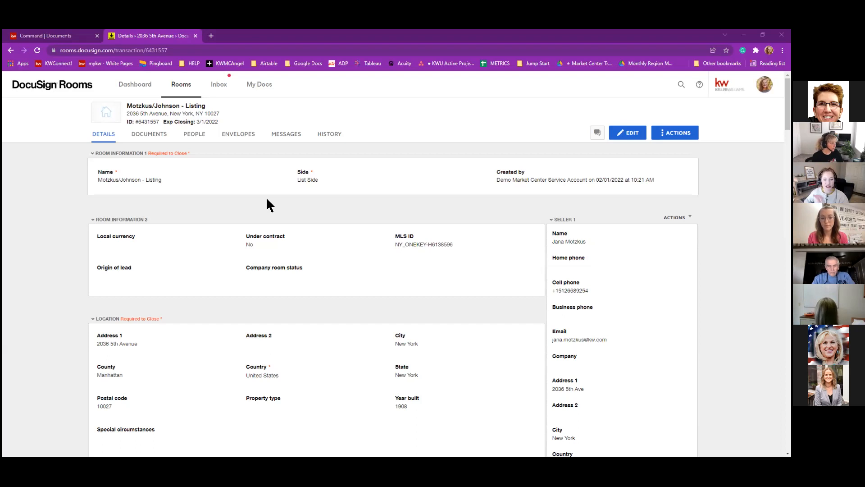
Scroll back up the room details and open the DOCUMENTS tab.
scroll(307, 193, "down", 2)
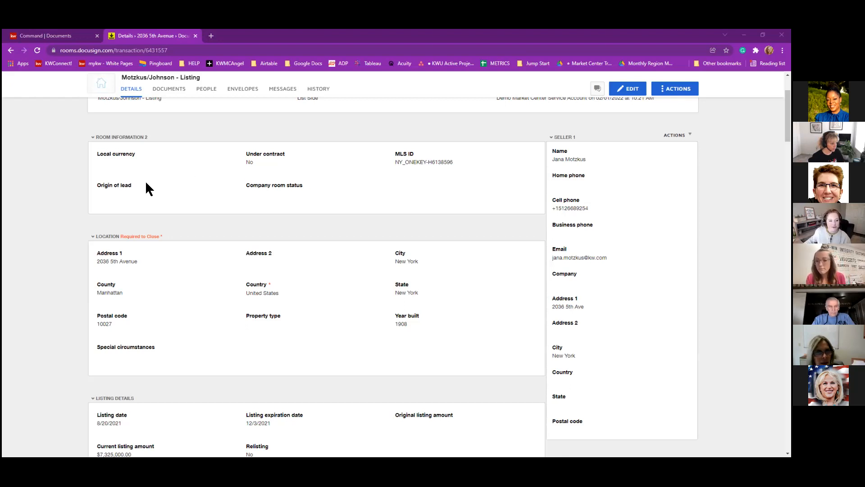
scroll(145, 181, "up", 3)
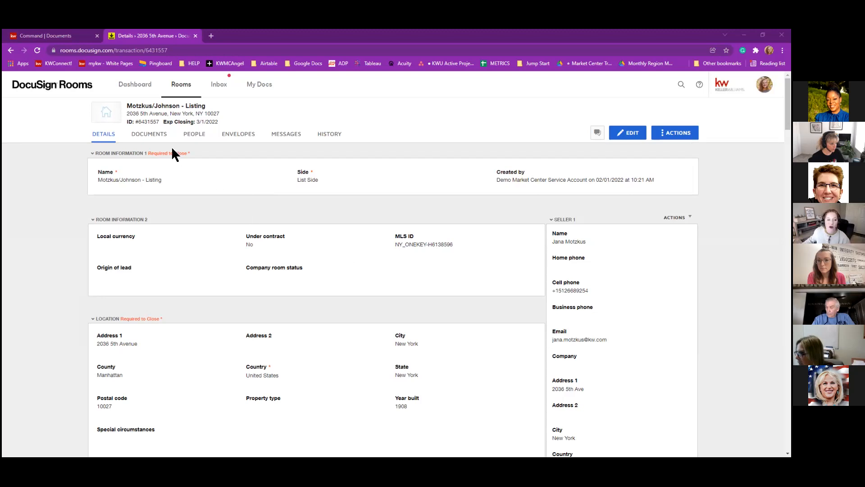
left_click(155, 138)
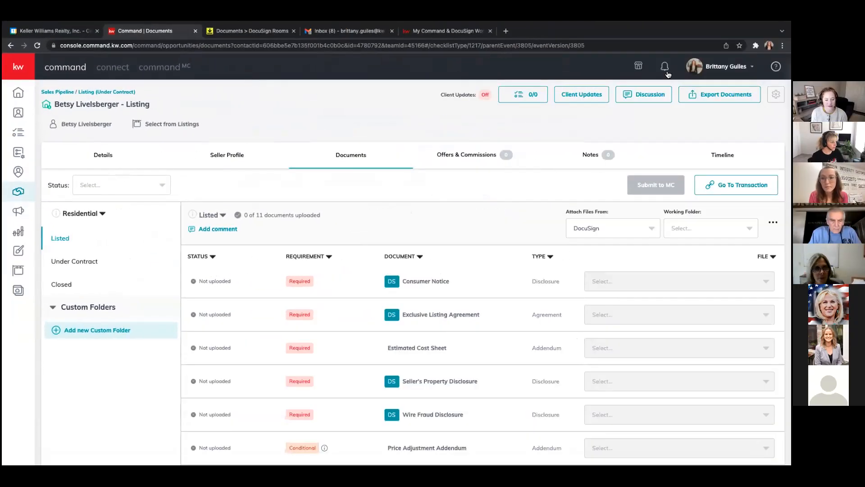
Open the listing's linked DocuSign Rooms transaction to show its four room documents.
left_click(737, 185)
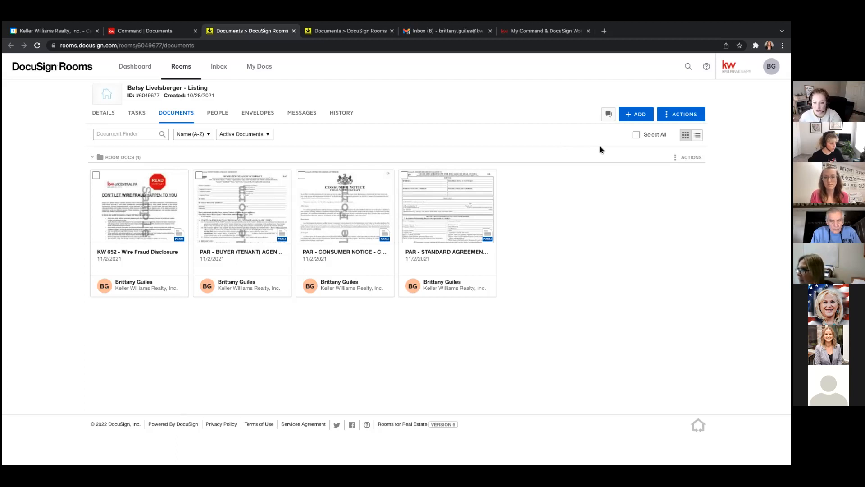
Show the ADD menu's document sources: Computer, DocuSign Forms, zipForm®, Box, Dropbox, Google Drive.
left_click(641, 115)
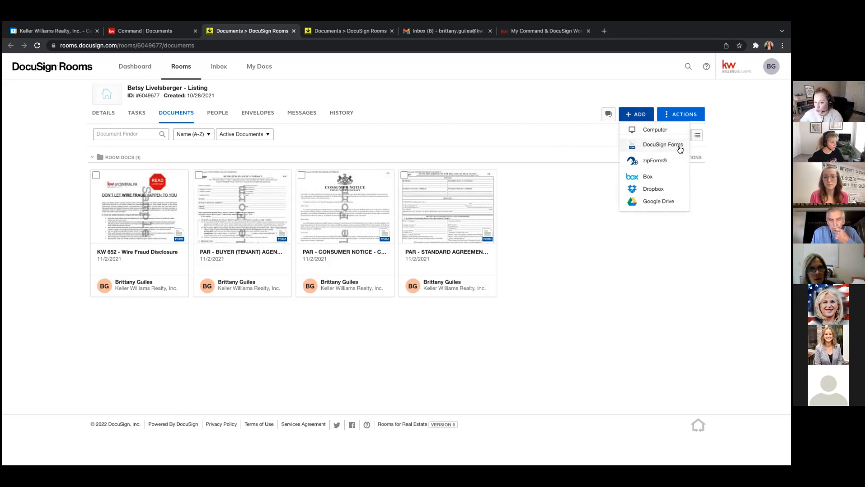
Choose DocuSign Forms to open the Select forms library dialog.
left_click(671, 145)
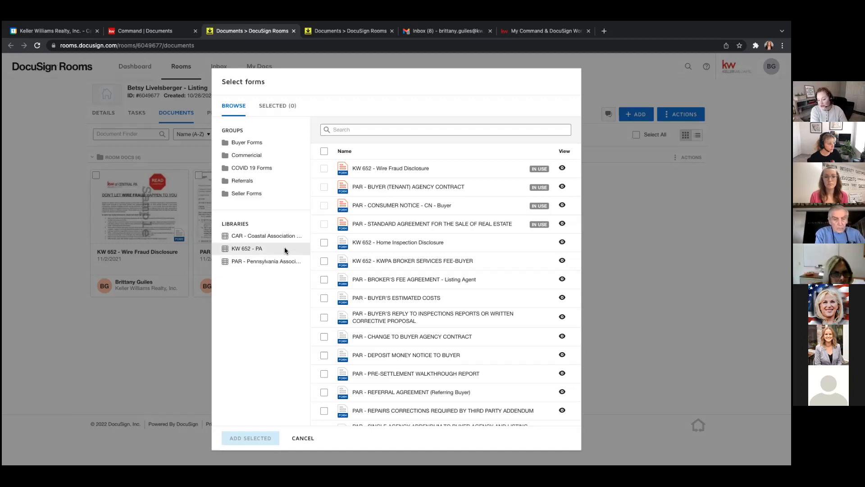
Pick the Pennsylvania Association Of Realtors library and list its Seller Forms group.
left_click(280, 261)
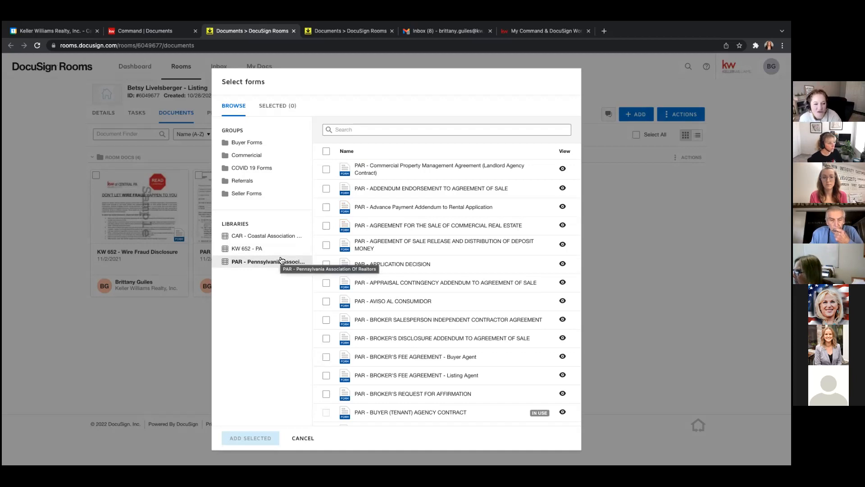
left_click(247, 195)
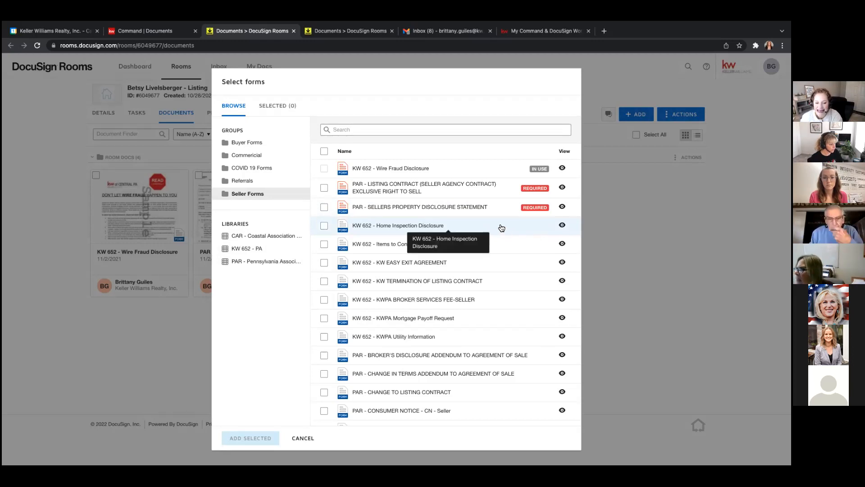
Select the PAR Listing Contract (Exclusive Right to Sell) form and add it to the room.
left_click(324, 188)
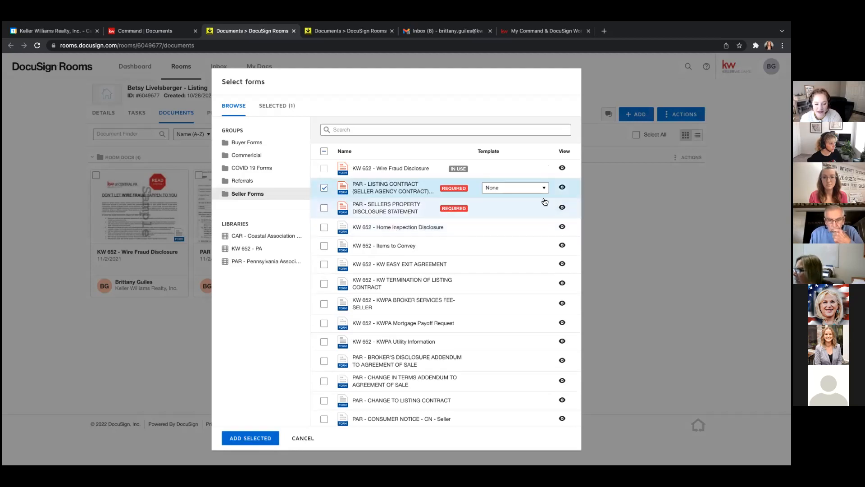
left_click(251, 438)
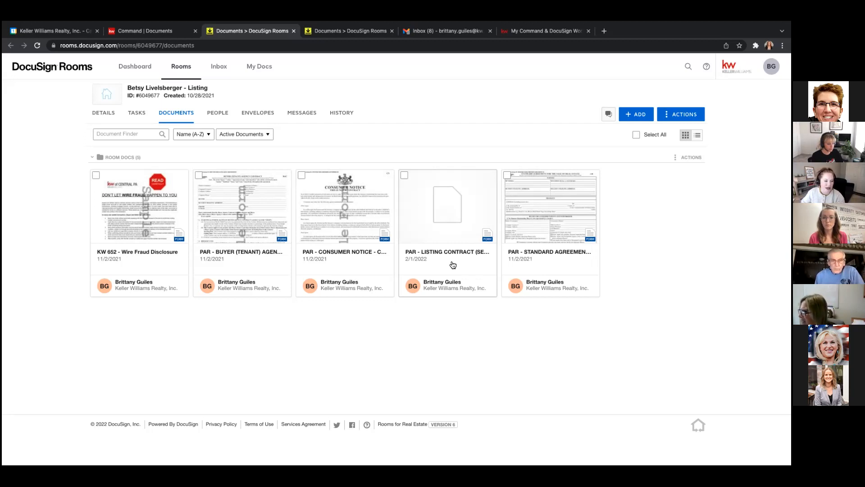
Open the PAR Listing Contract card in the form editor and scroll into the form.
left_click(464, 219)
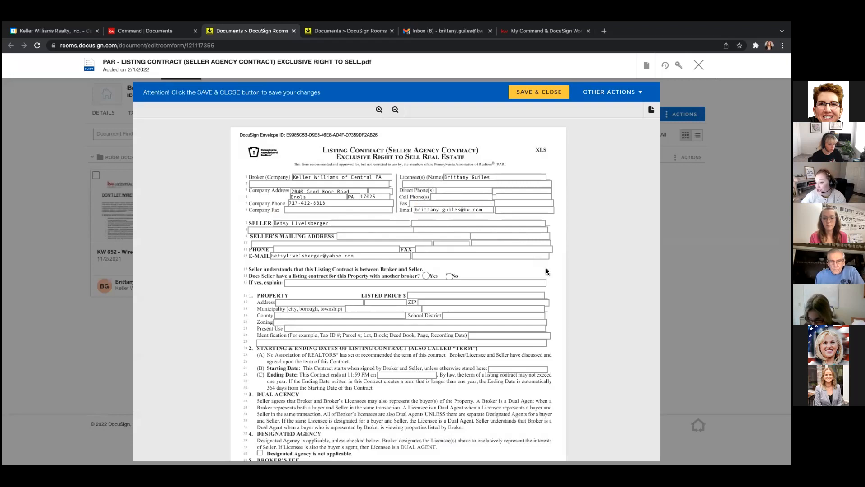
scroll(545, 268, "down", 2)
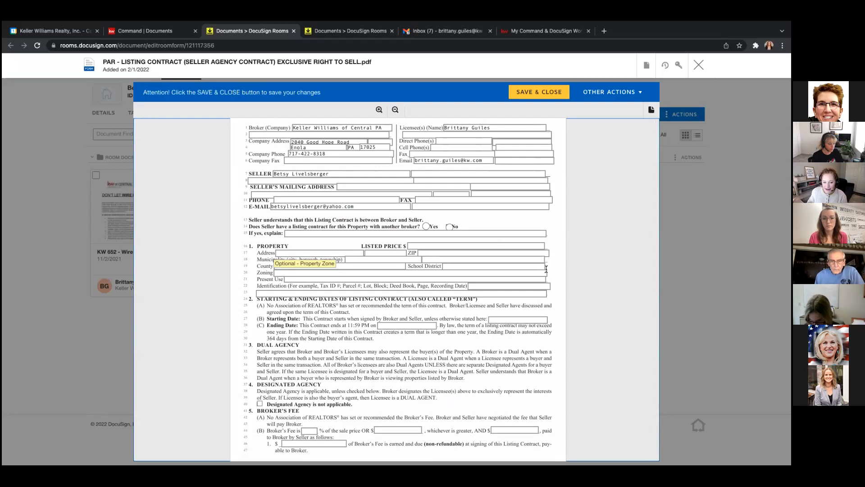
Set the listing term to start 02/01/2022 and end 06/30/2022 using the calendars.
left_click(506, 319)
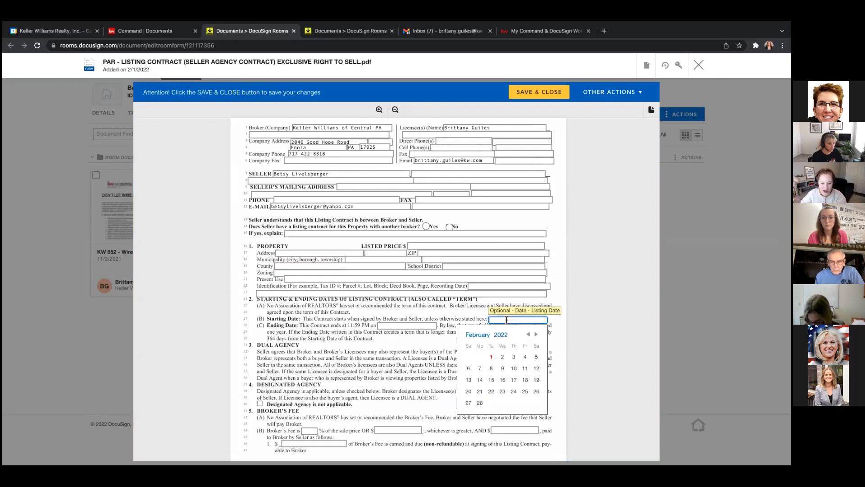
left_click(491, 357)
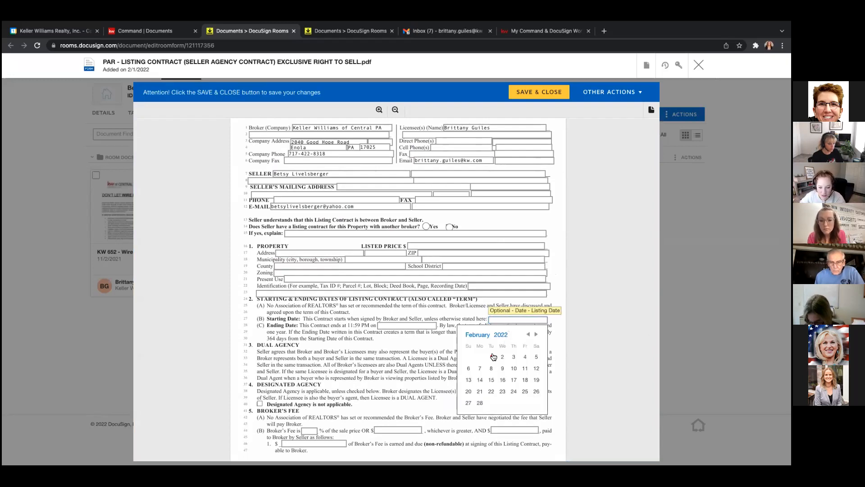
left_click(416, 324)
left_click(457, 343)
left_click(456, 342)
left_click(456, 342)
left_click(457, 343)
left_click(433, 408)
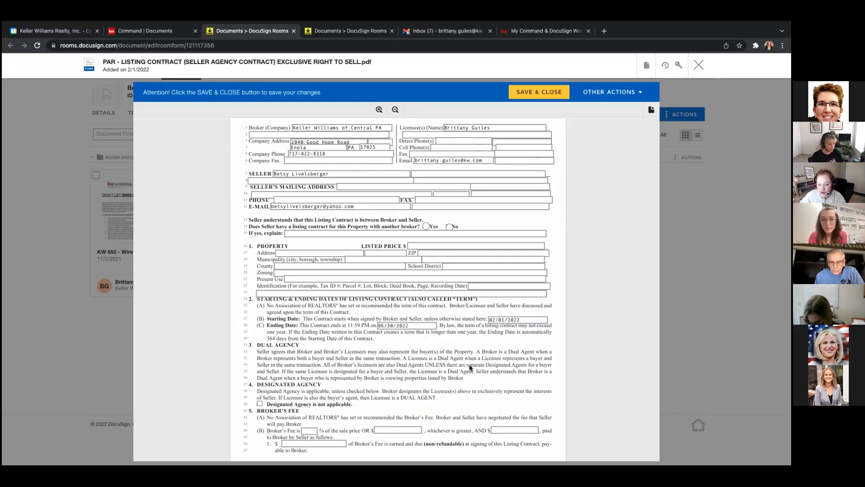
scroll(474, 367, "down", 5)
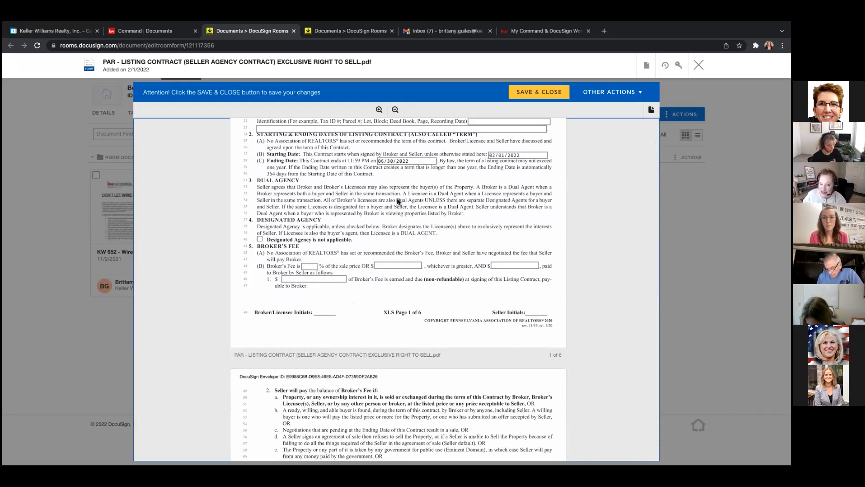
scroll(398, 201, "down", 3)
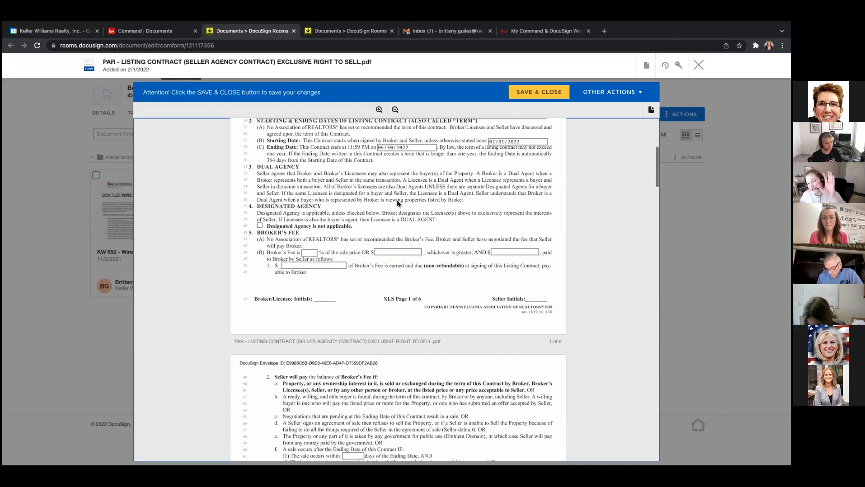
scroll(397, 202, "up", 2)
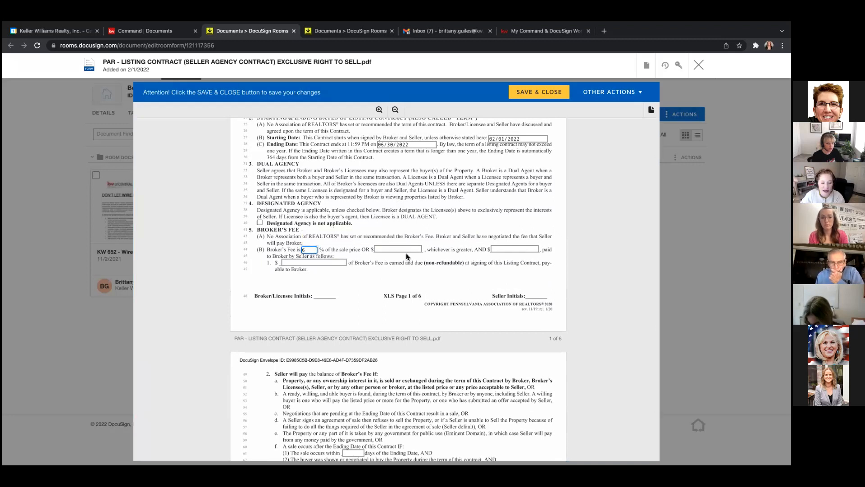
Enter $785 as the flat broker's fee, then review the contract down to page 6.
left_click(391, 249)
type("785")
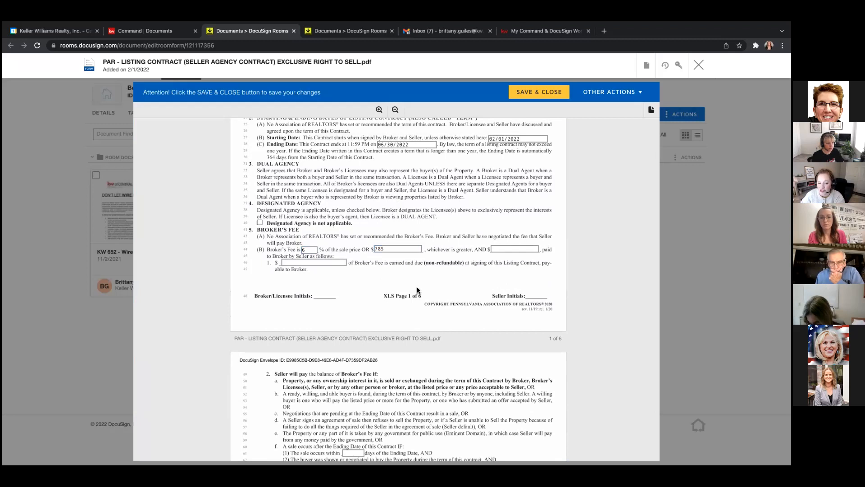
scroll(417, 286, "down", 4)
scroll(417, 287, "down", 8)
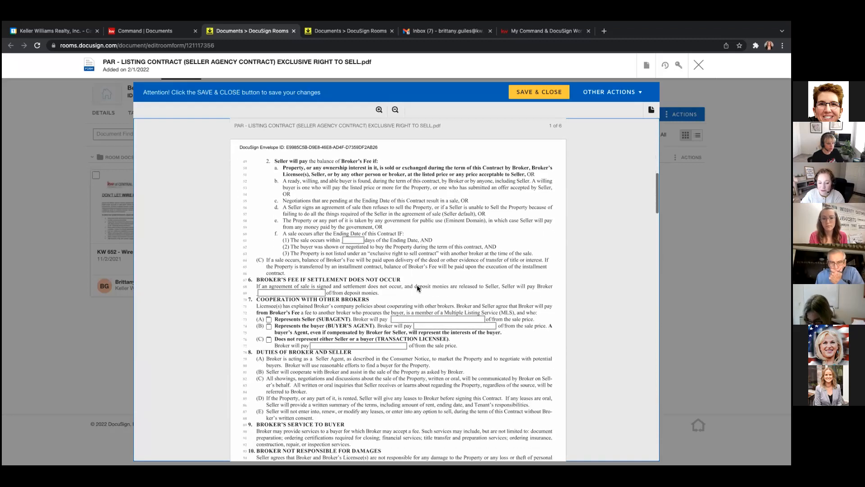
scroll(417, 287, "down", 8)
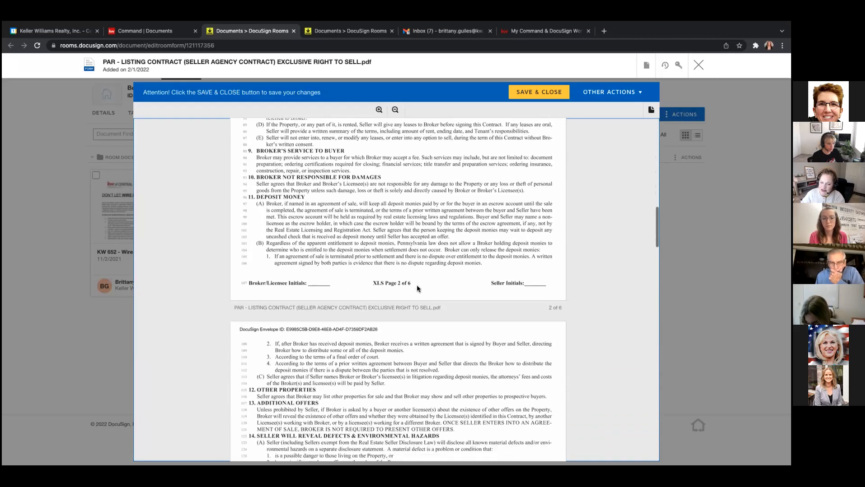
scroll(417, 288, "down", 7)
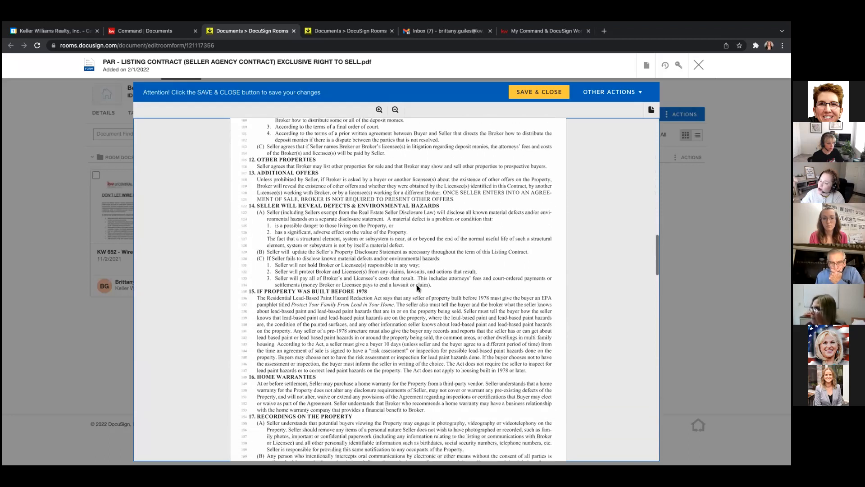
scroll(418, 289, "down", 8)
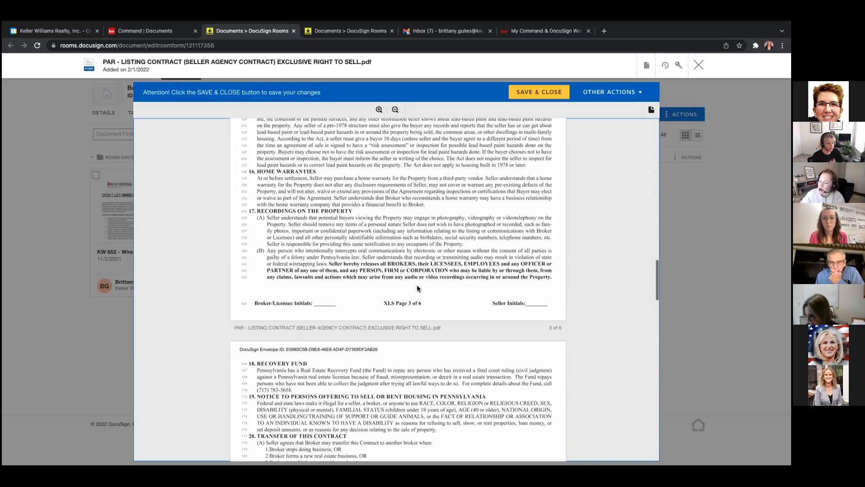
scroll(417, 288, "down", 7)
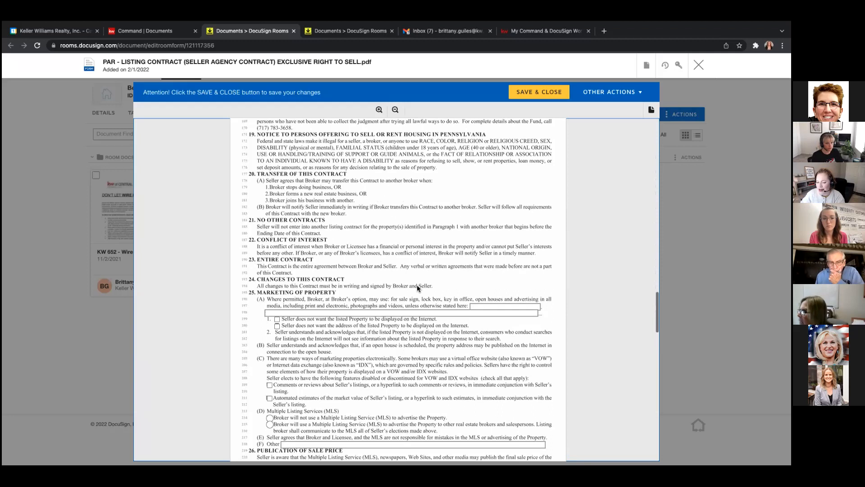
scroll(418, 285, "down", 8)
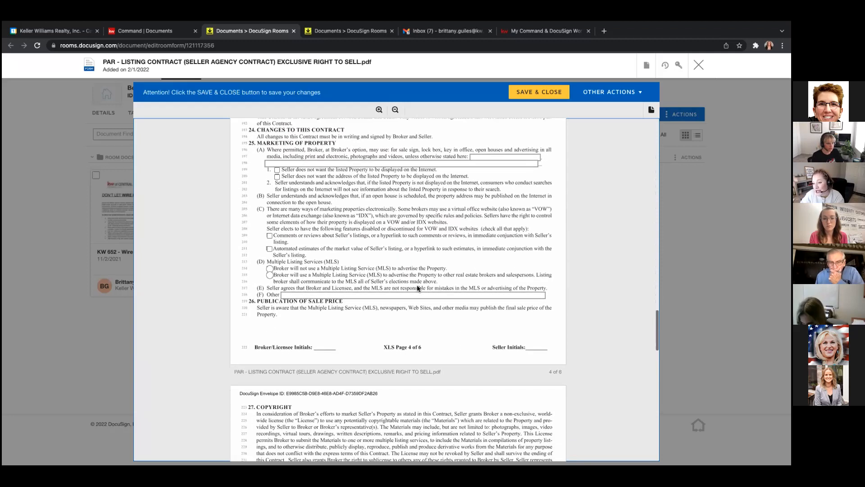
scroll(417, 284, "down", 3)
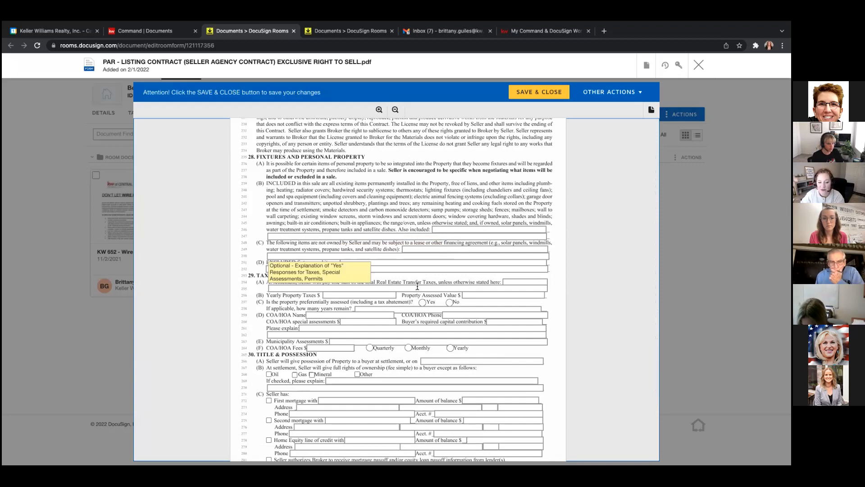
scroll(417, 287, "down", 3)
scroll(418, 286, "down", 5)
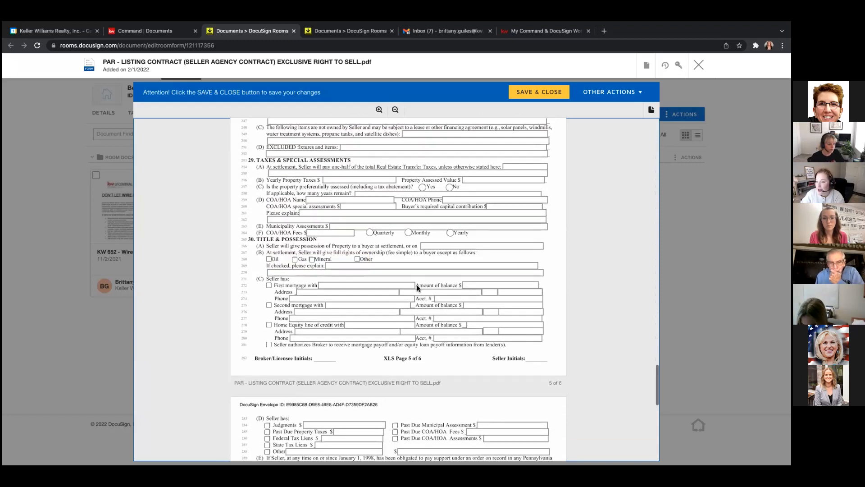
scroll(417, 285, "down", 5)
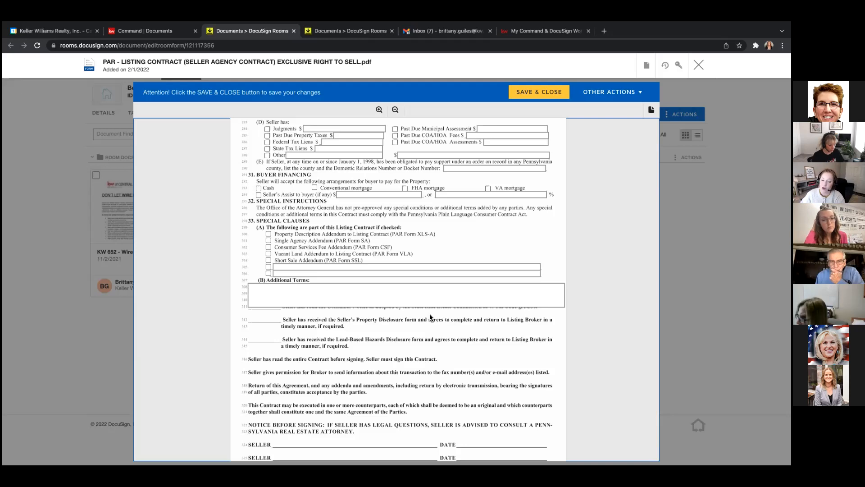
Enter 'test' under Additional Terms and review the contract to its last page.
left_click(353, 295)
type("test")
left_click(530, 254)
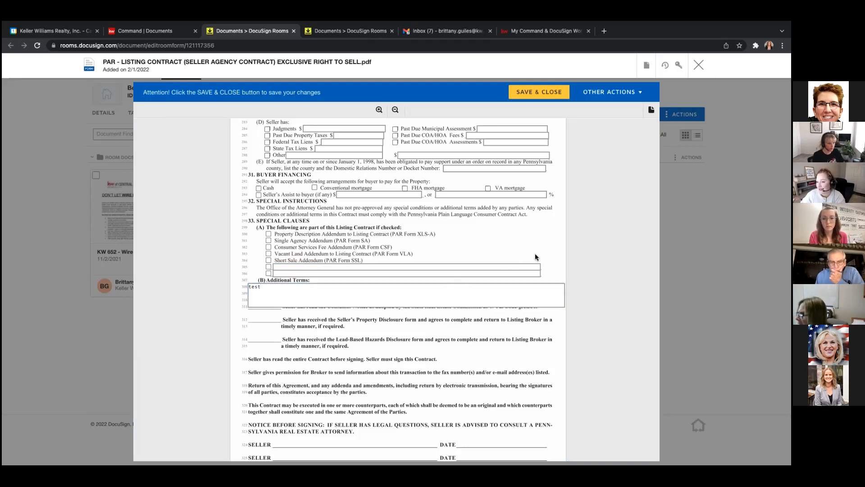
scroll(466, 359, "down", 3)
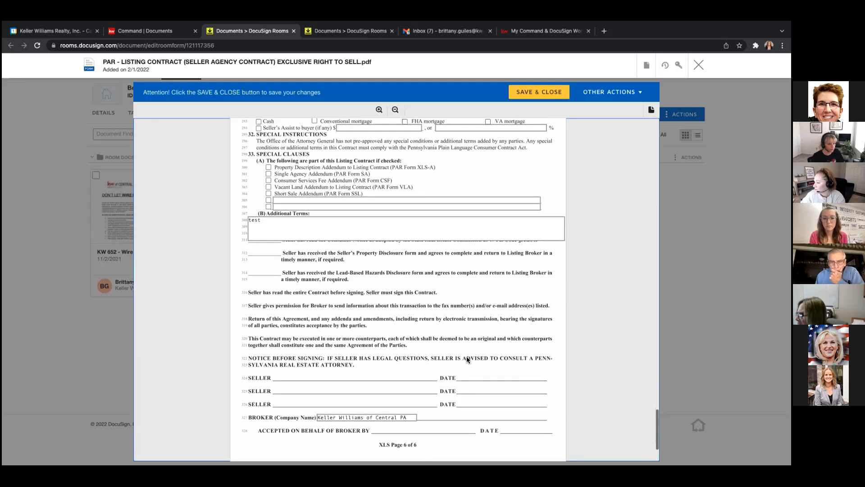
scroll(467, 358, "down", 4)
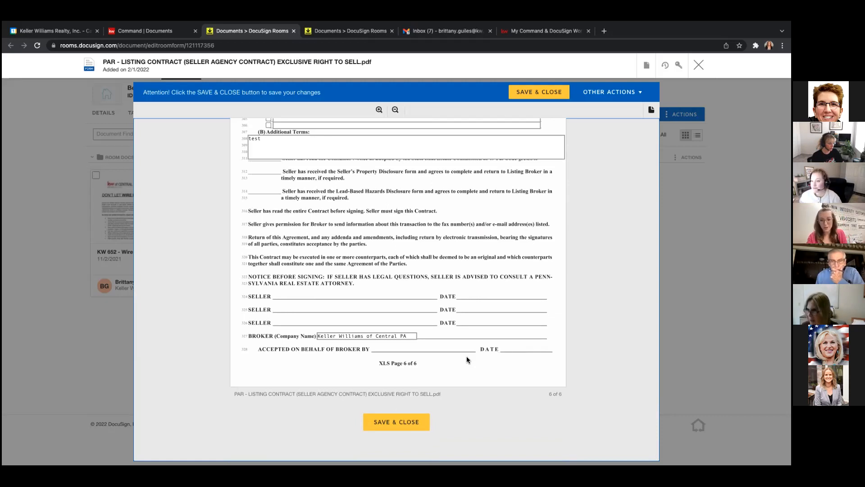
Save the completed PAR Listing Contract and return to the room's five documents.
key("XF86AudioRaiseVolume")
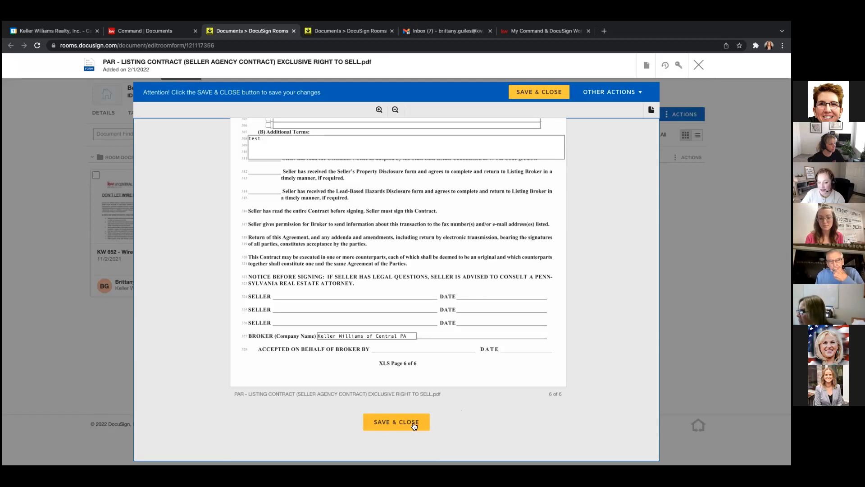
left_click(384, 422)
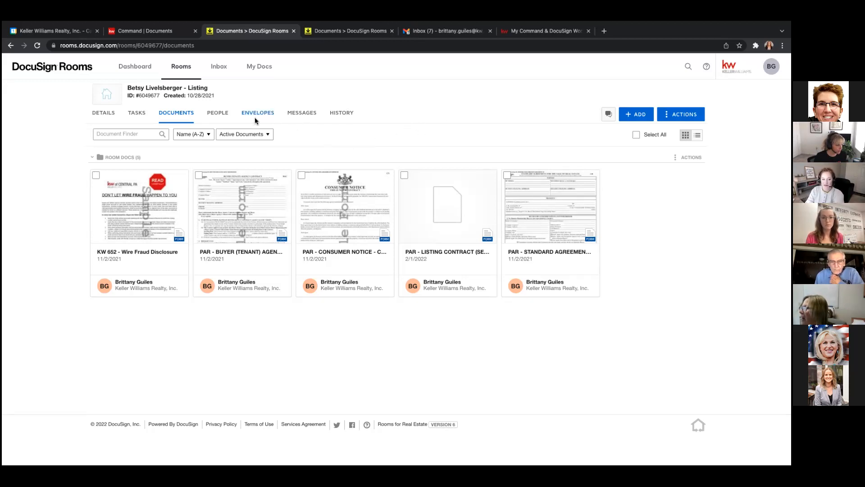
Select the PAR - Listing Contract and PAR - Standard Agreement documents in the room.
left_click(404, 175)
left_click(507, 175)
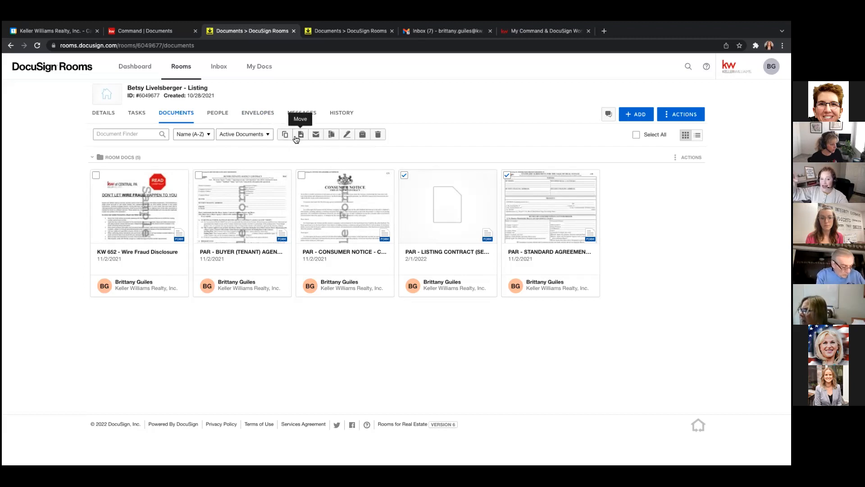
Create an envelope from the two selected PAR documents and review its details page.
left_click(347, 135)
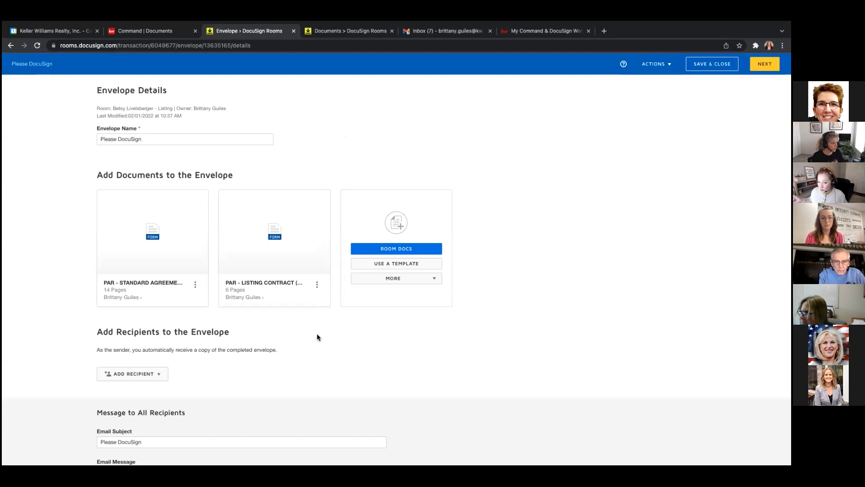
scroll(312, 345, "down", 1)
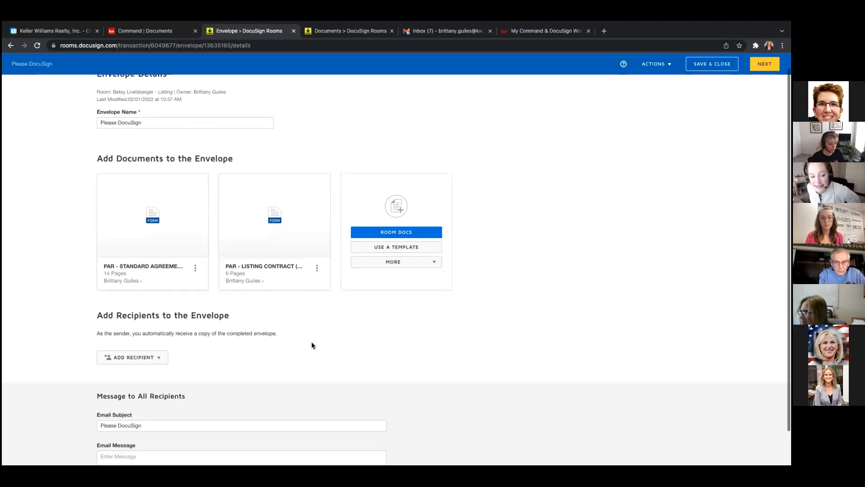
scroll(312, 345, "down", 1)
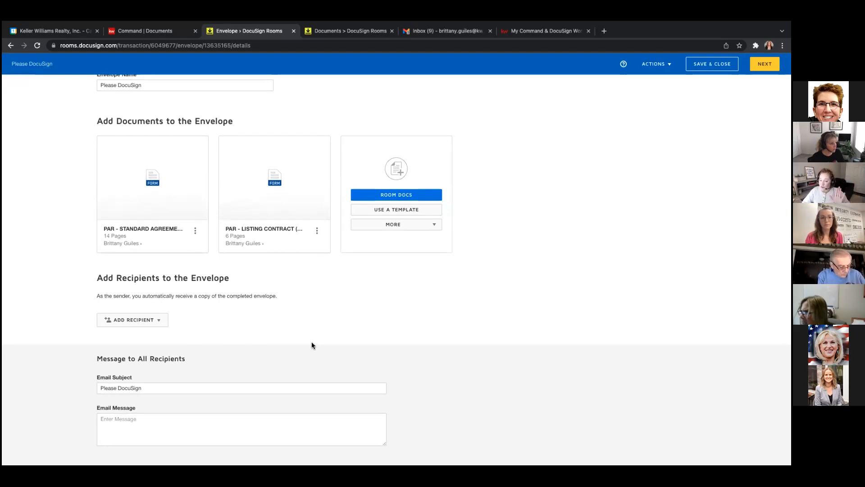
scroll(312, 346, "up", 1)
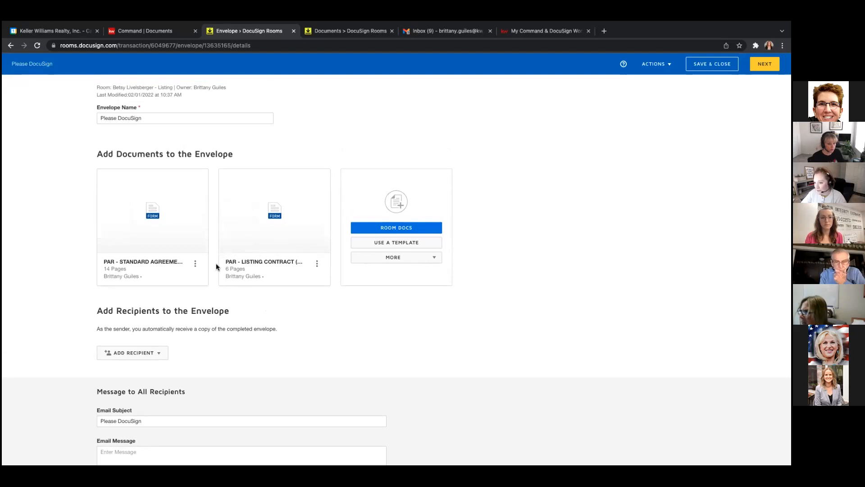
Replace the envelope name 'Please DocuSign' with 'SAS, LC, 2-1-22'.
left_click(132, 118)
triple_click(131, 118)
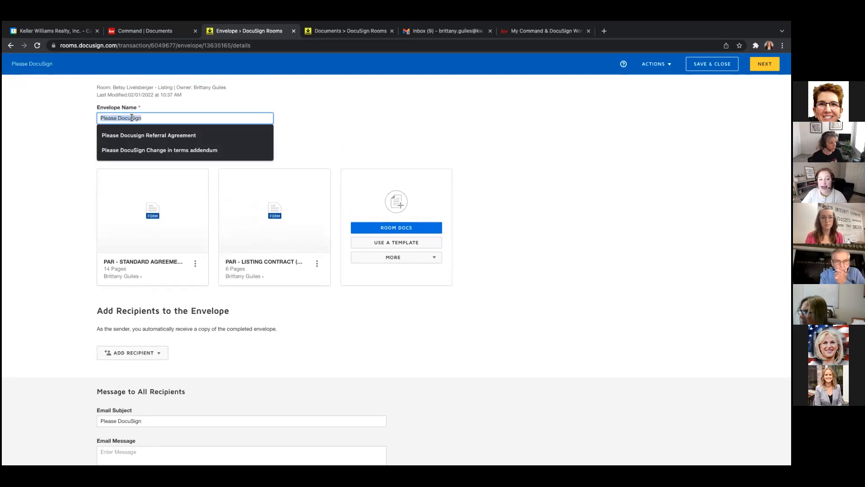
left_click(146, 120)
key("BackSpace")
key("BackSpace")
key("BackSpace")
key("BackSpace")
key("BackSpace")
key("BackSpace")
key("BackSpace")
key("BackSpace")
key("BackSpace")
key("BackSpace")
key("BackSpace")
key("BackSpace")
key("BackSpace")
key("BackSpace")
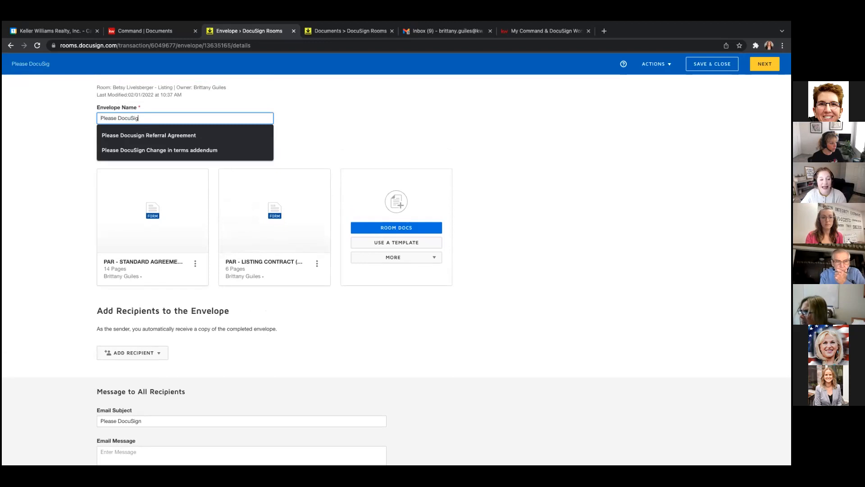
key("BackSpace")
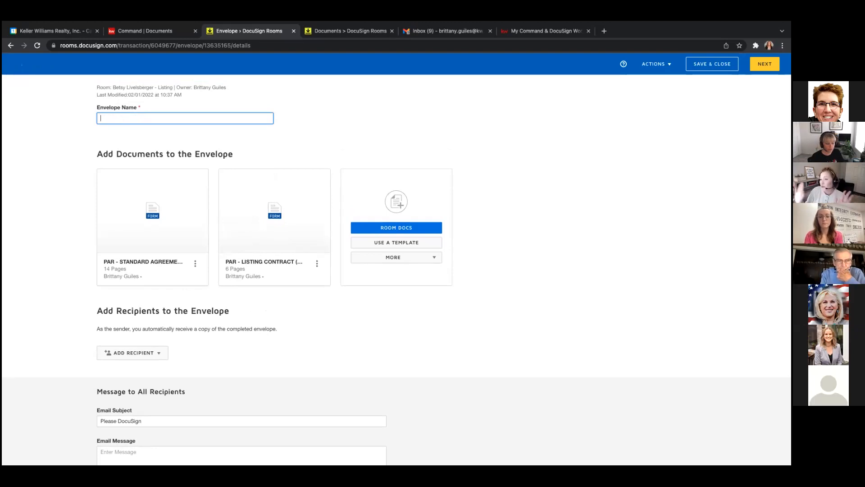
type("SA")
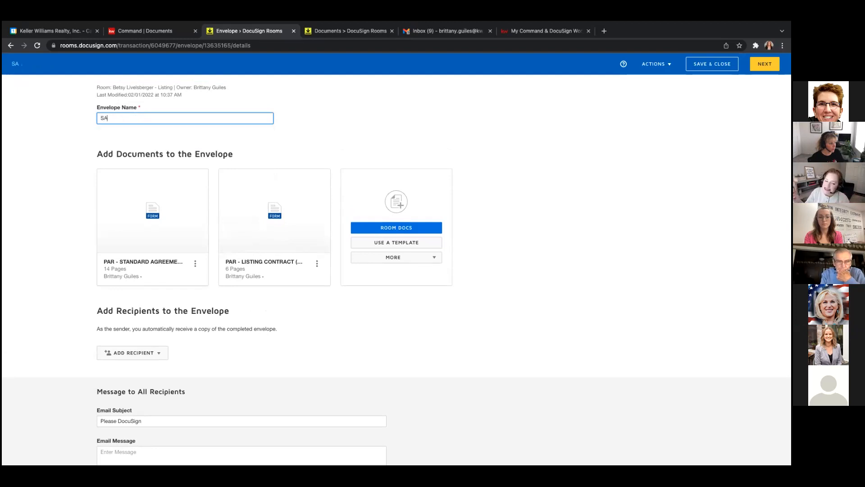
type("S")
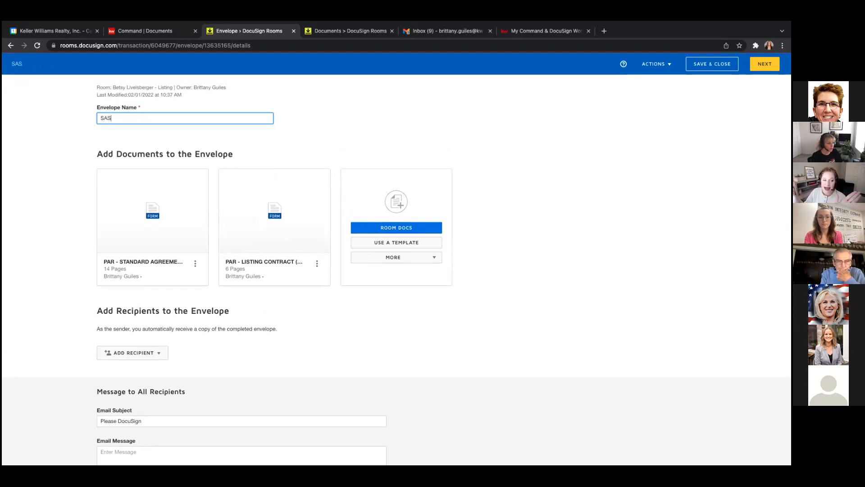
type(", LC,")
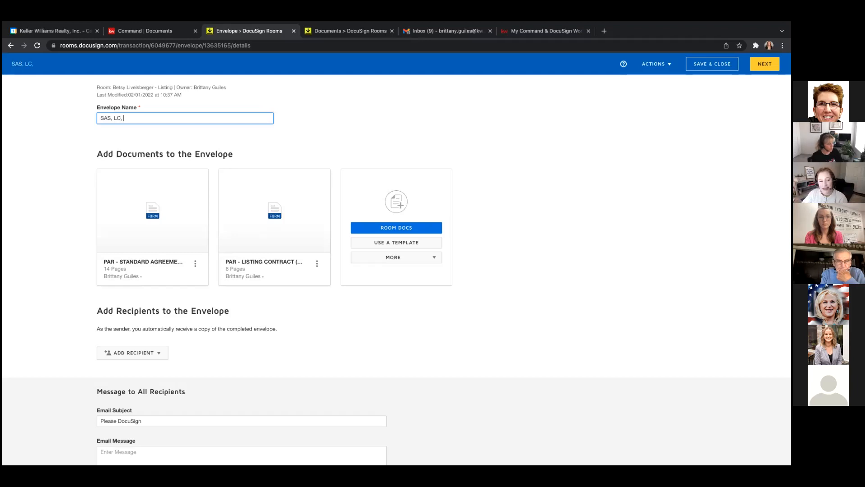
type(" 2-1-22")
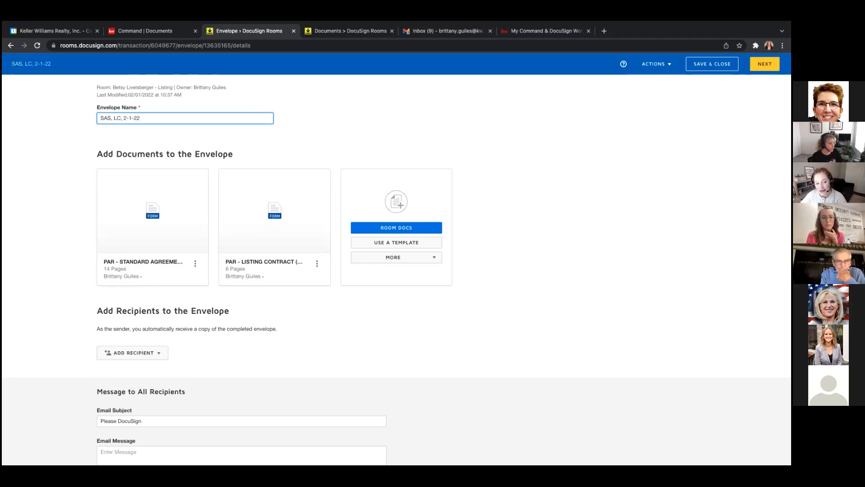
left_click(336, 132)
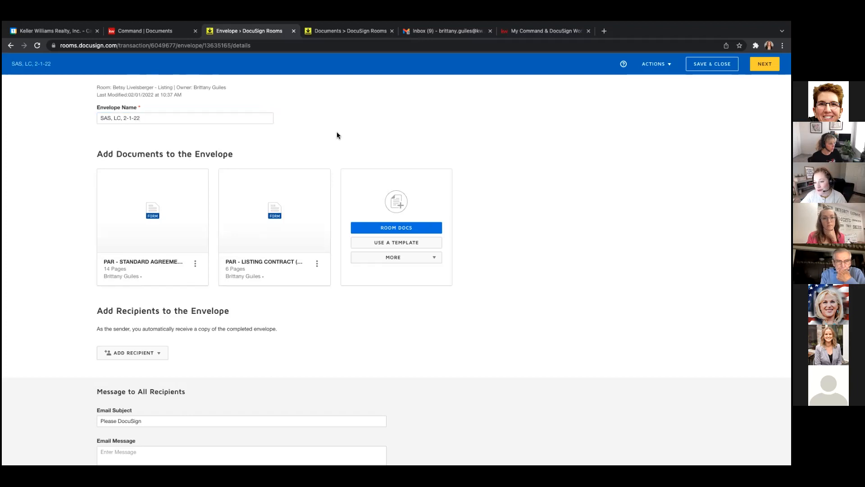
Move the PAR - Listing Contract ahead of the PAR - Standard Agreement in the envelope.
scroll(332, 323, "down", 1)
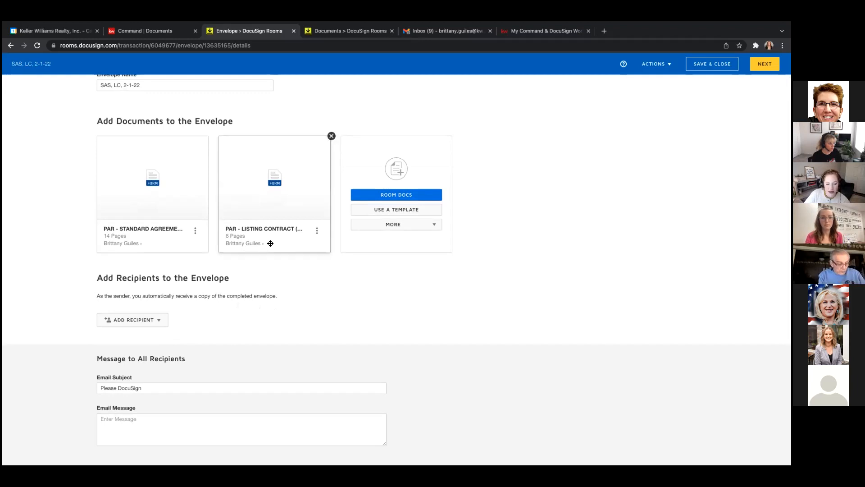
mouse_move(295, 207)
left_click_drag(295, 238, 156, 232)
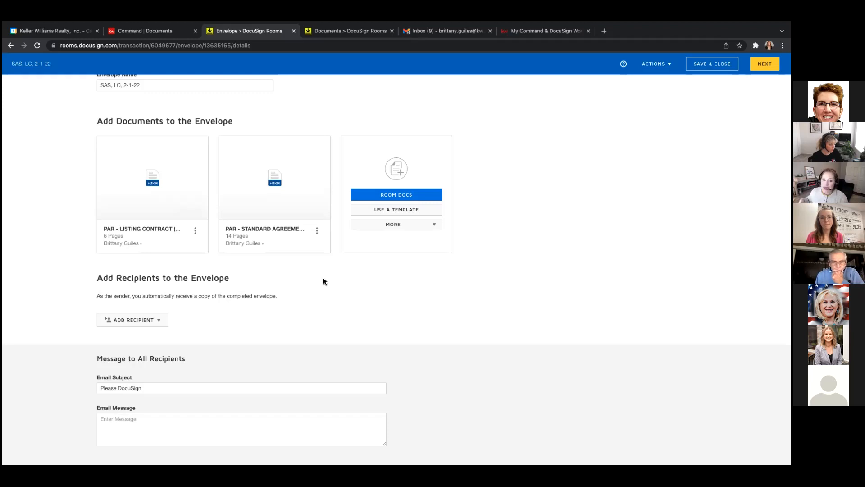
Add KW 652 - Wire Fraud Disclosure.pdf from Room Docs to the envelope, then check the More sources.
left_click(408, 197)
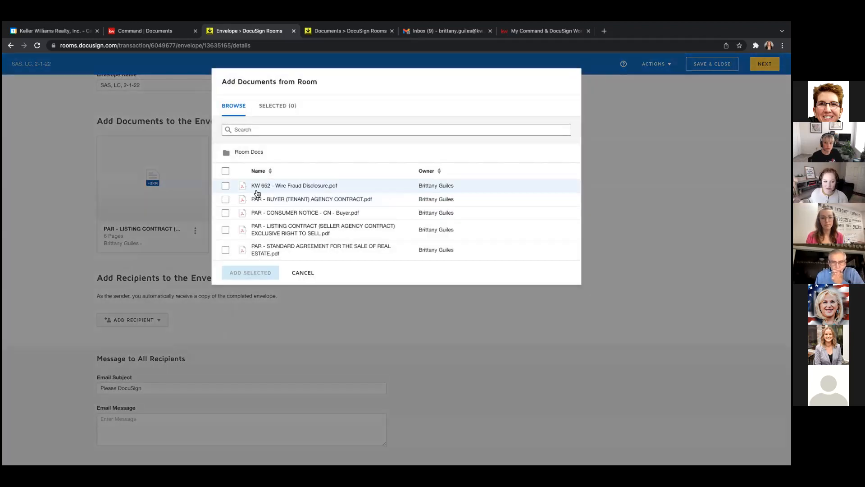
left_click(226, 186)
left_click(225, 250)
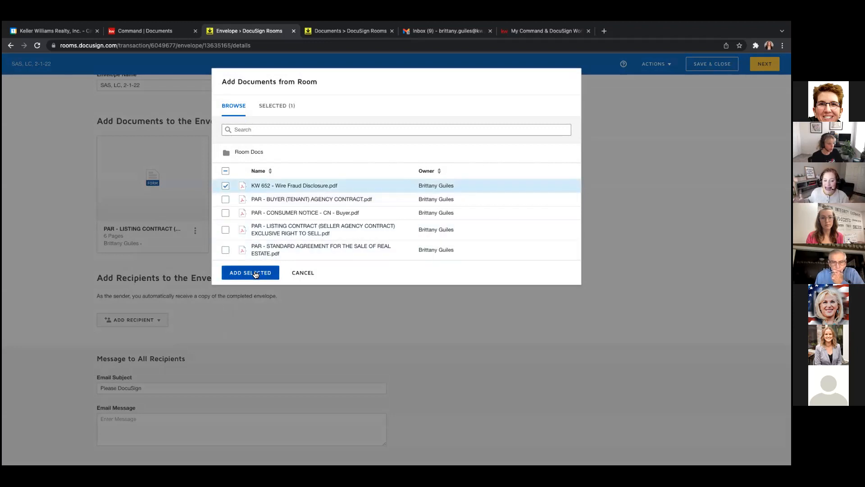
left_click(253, 273)
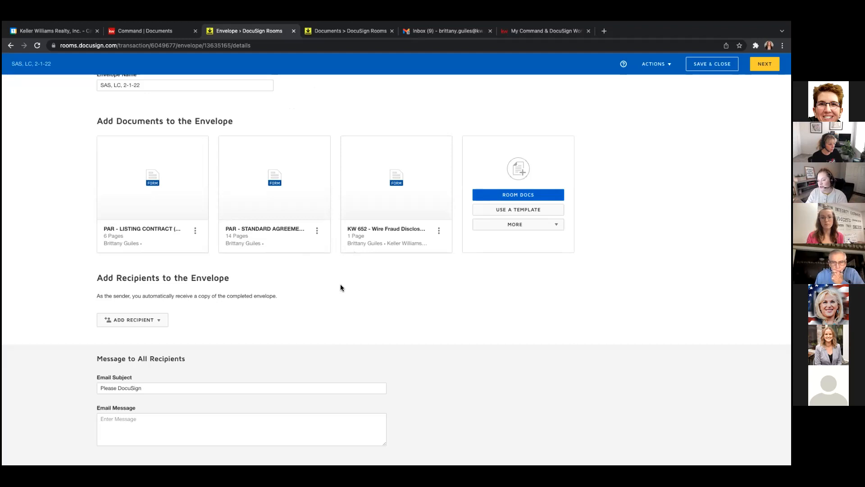
left_click(557, 225)
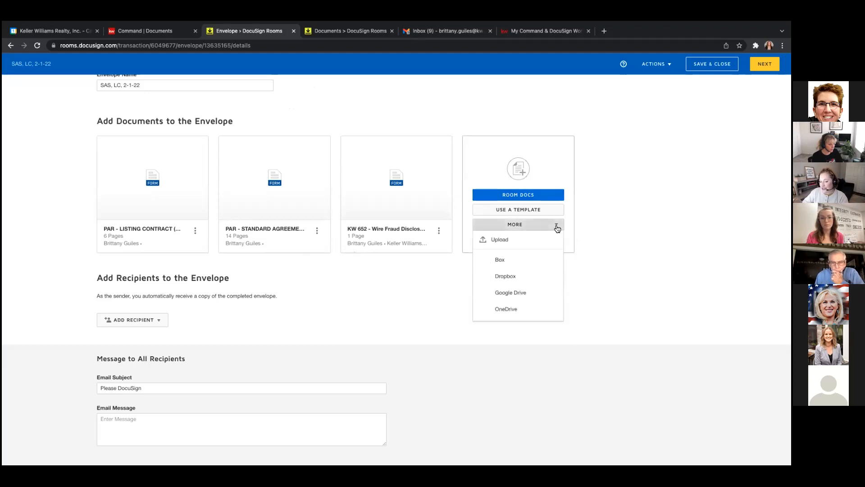
left_click(603, 229)
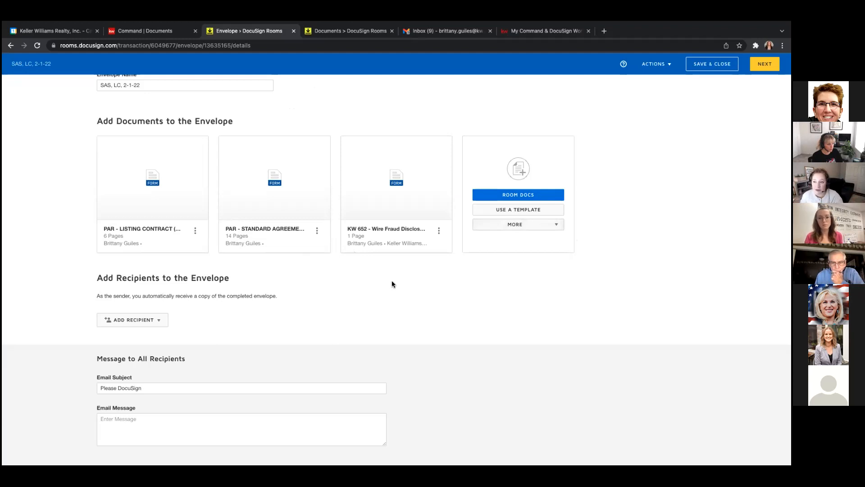
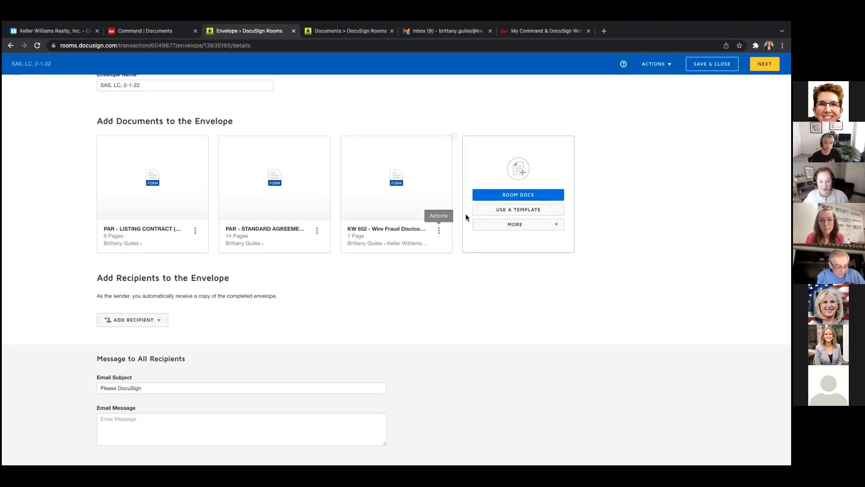
Search the Room Docs for 'sellers' forms, then clear the search.
left_click(533, 197)
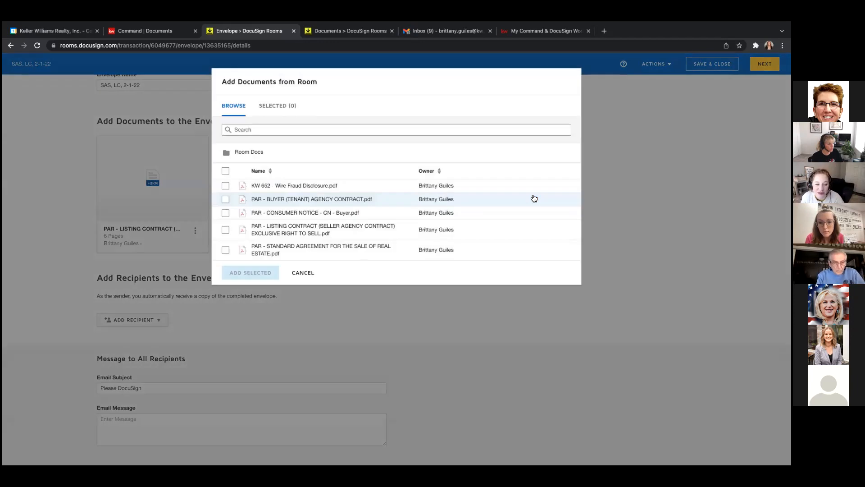
left_click(362, 129)
type("seller")
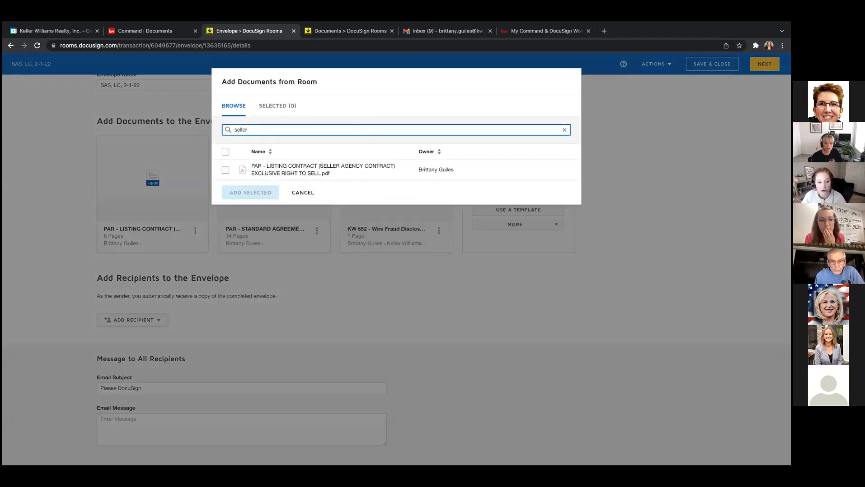
type("s")
key("BackSpace")
key("BackSpace")
key("BackSpace")
key("BackSpace")
key("BackSpace")
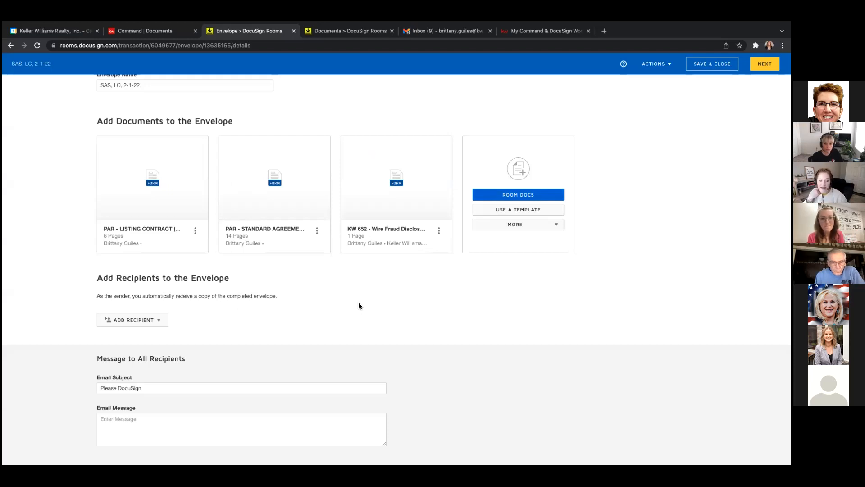
Save the SAS, LC, 2-1-22 envelope as a draft and close it.
scroll(358, 303, "up", 1)
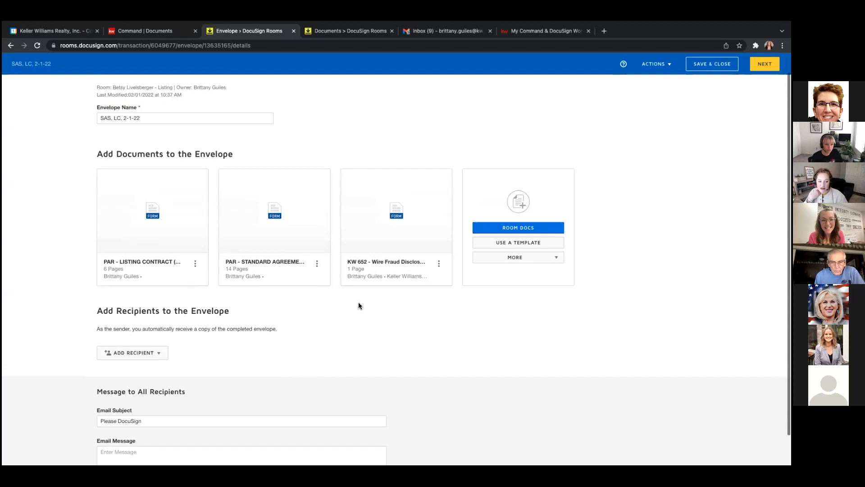
scroll(358, 303, "up", 1)
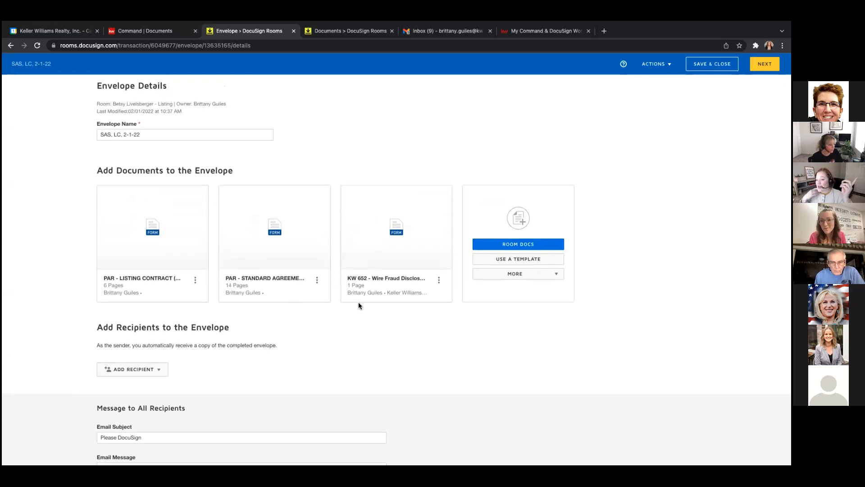
left_click(706, 65)
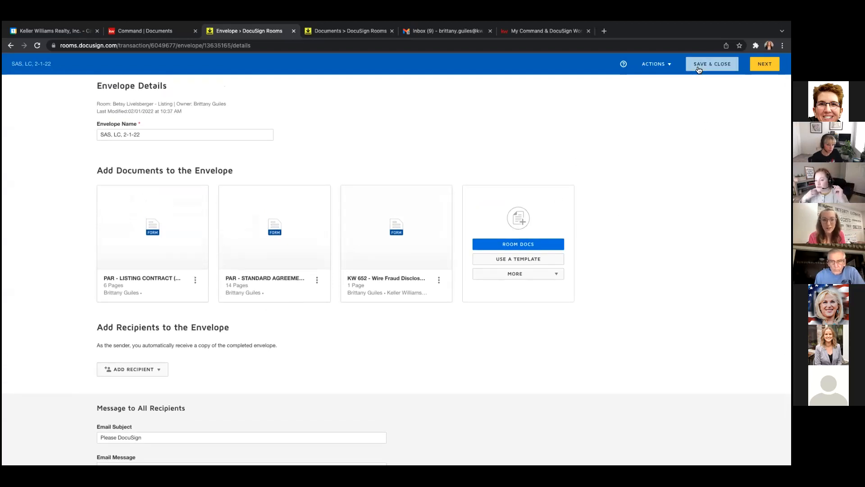
Add PAR - Sellers Property Disclosure Statement from DocuSign Forms' Seller Forms to the room, then view Envelopes.
left_click(152, 114)
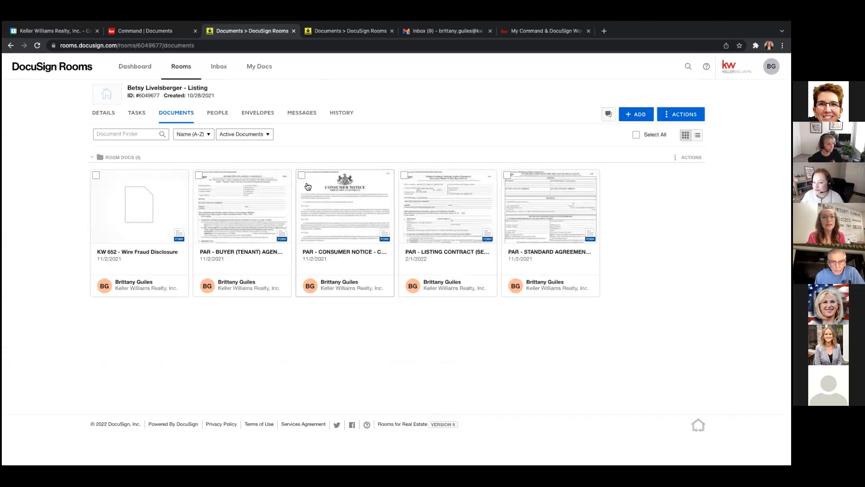
left_click(636, 114)
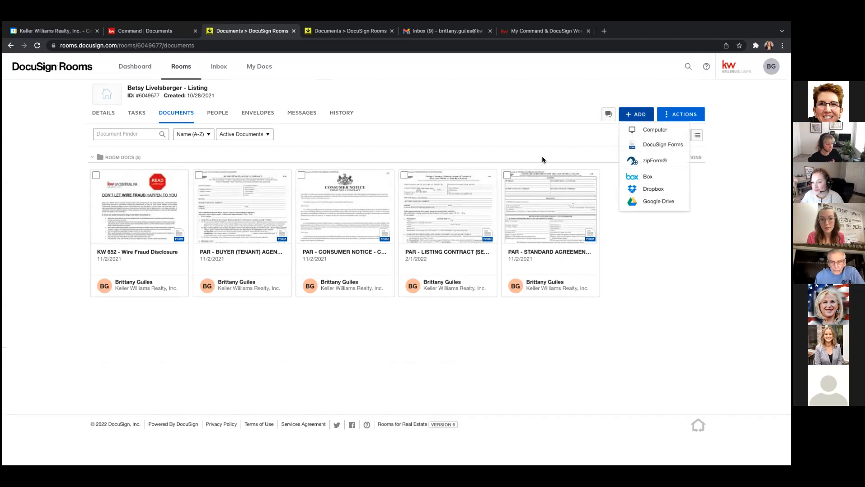
left_click(659, 146)
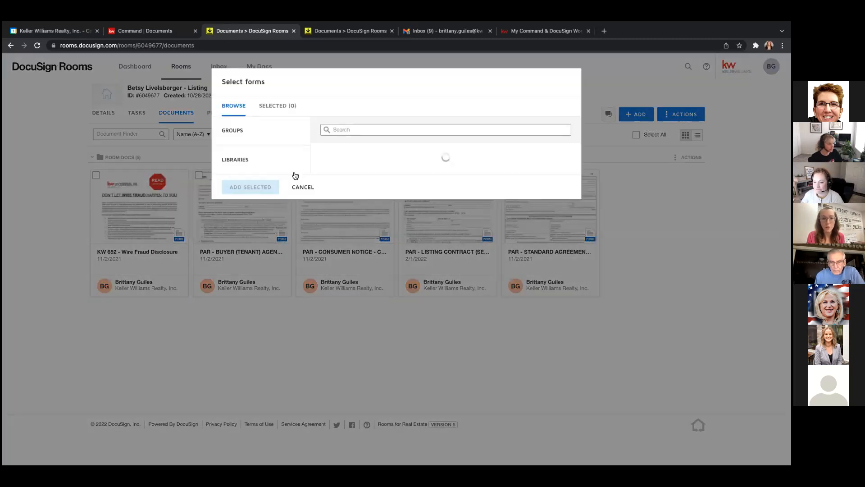
left_click(270, 194)
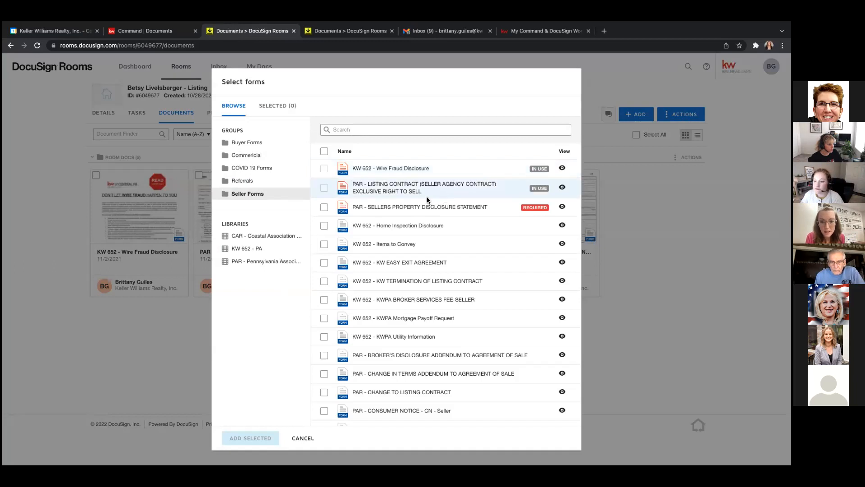
left_click(324, 208)
left_click(251, 438)
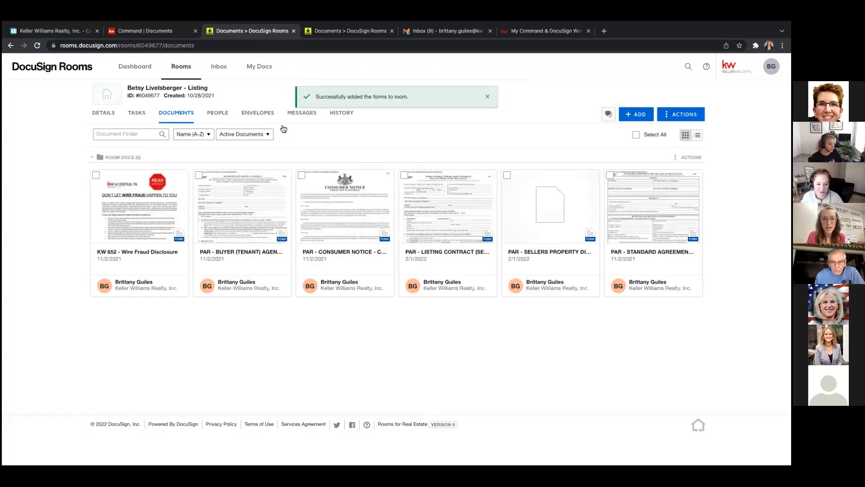
left_click(258, 113)
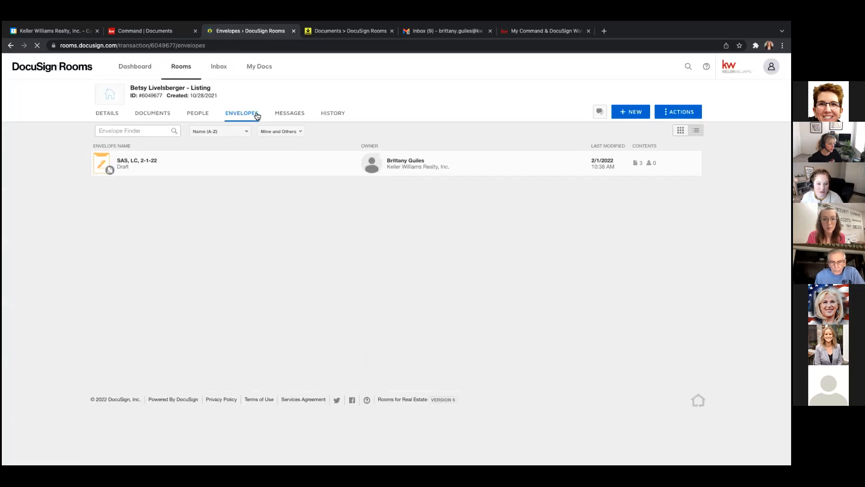
Reopen the SAS, LC, 2-1-22 draft and add the Sellers Property Disclosure Statement from Room Docs.
left_click(189, 170)
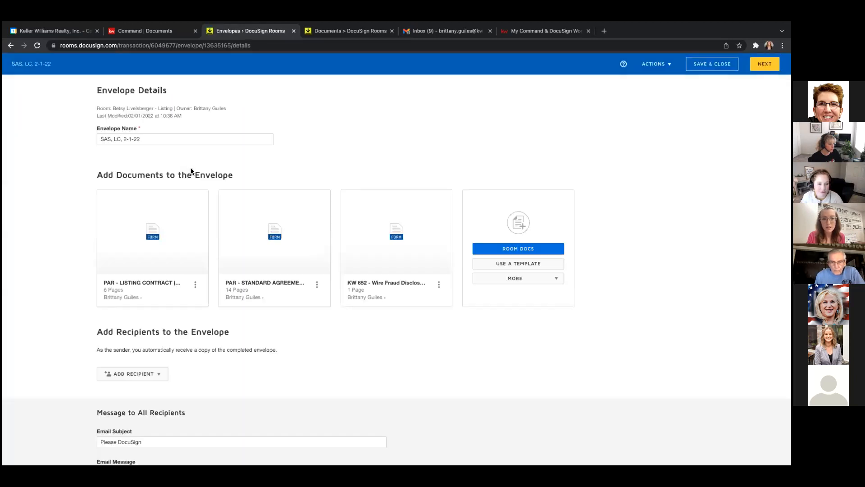
left_click(527, 248)
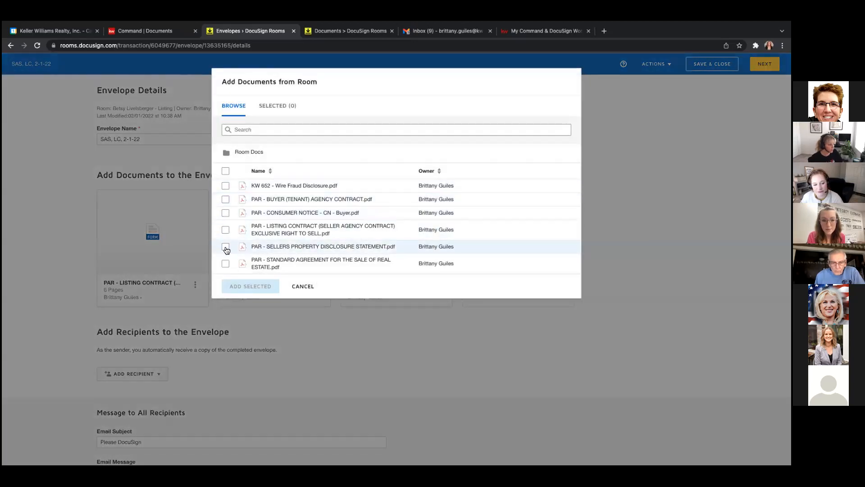
left_click(225, 248)
left_click(243, 285)
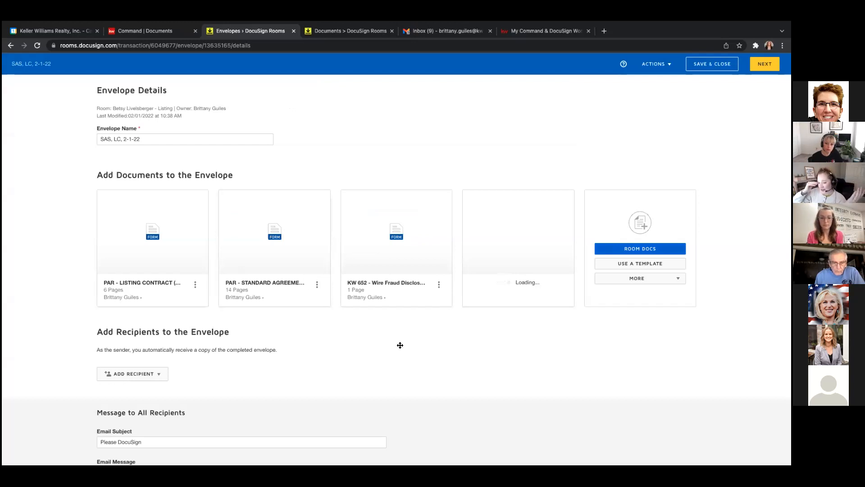
scroll(400, 345, "down", 2)
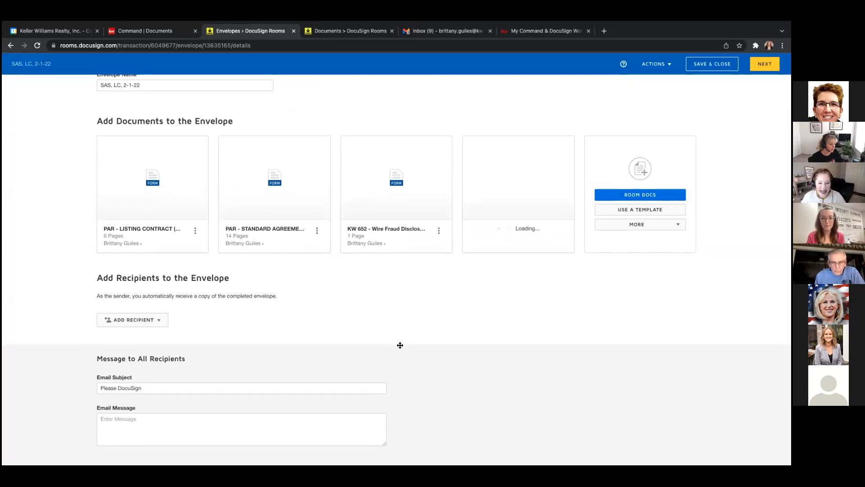
left_click(160, 322)
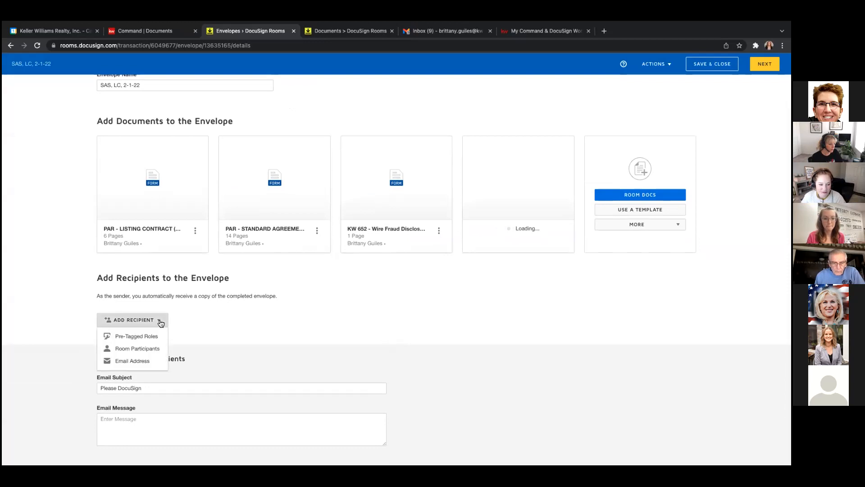
Tick the Seller One pre-tagged role with the room's seller as recipient, plus the Listing Agent role.
left_click(143, 337)
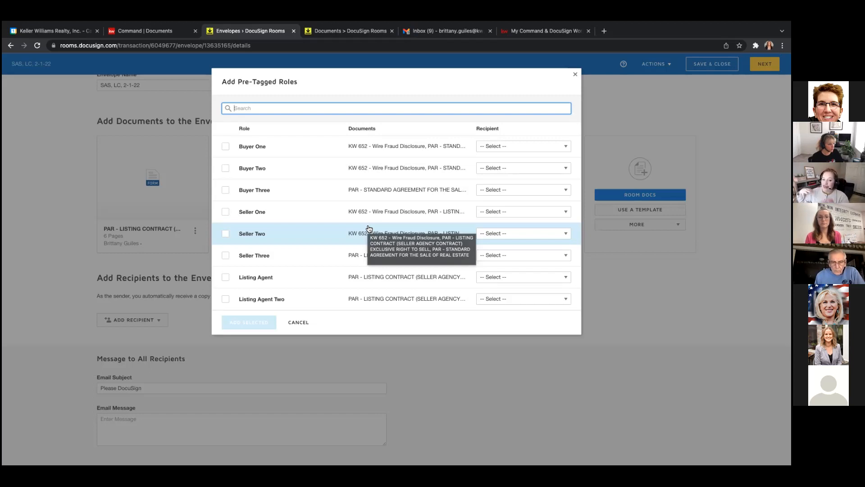
left_click(226, 212)
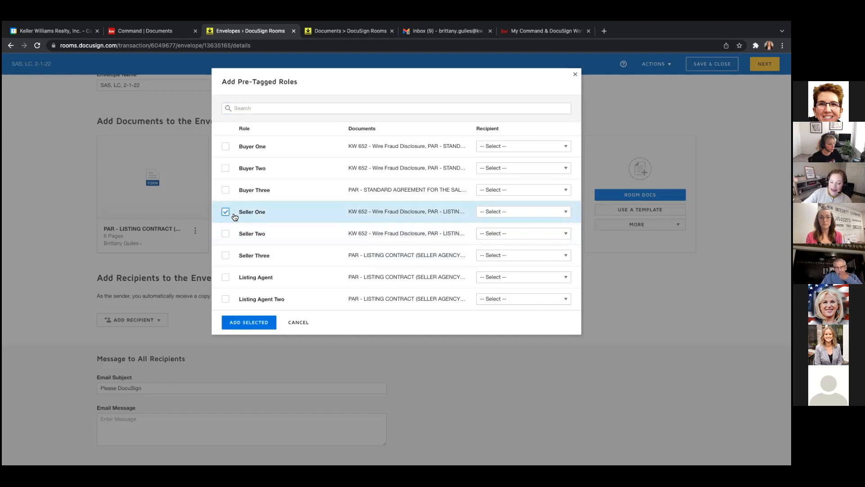
left_click(507, 212)
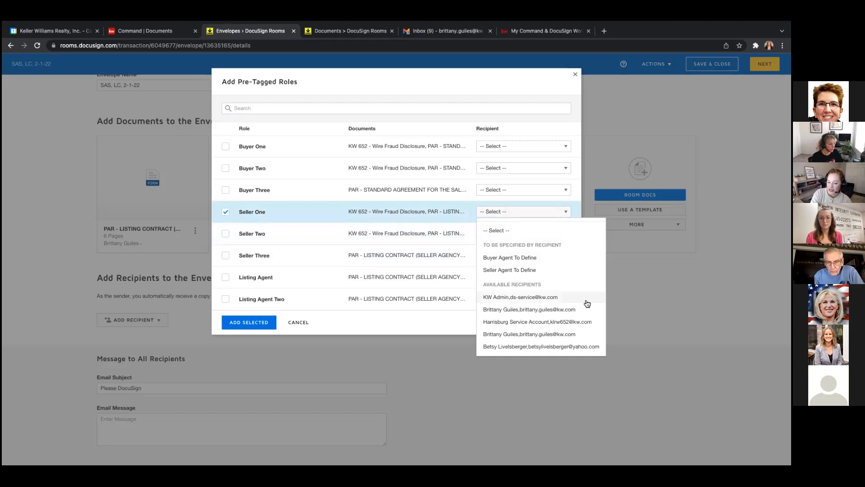
left_click(589, 347)
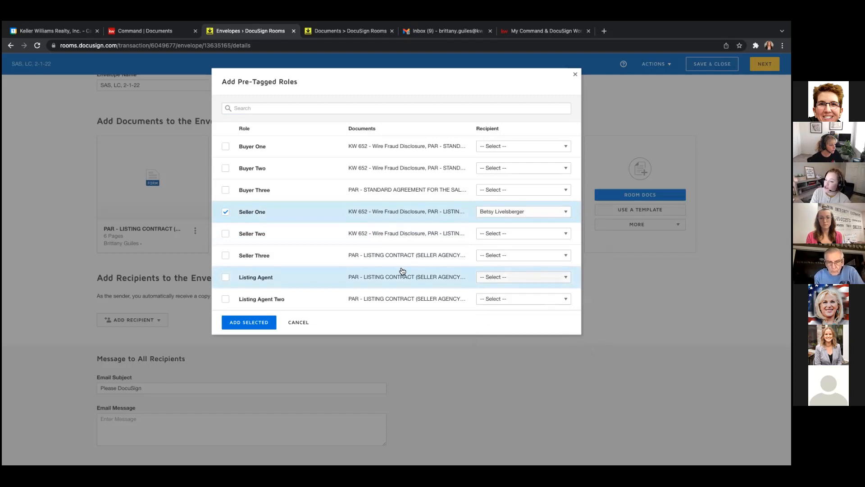
left_click(226, 278)
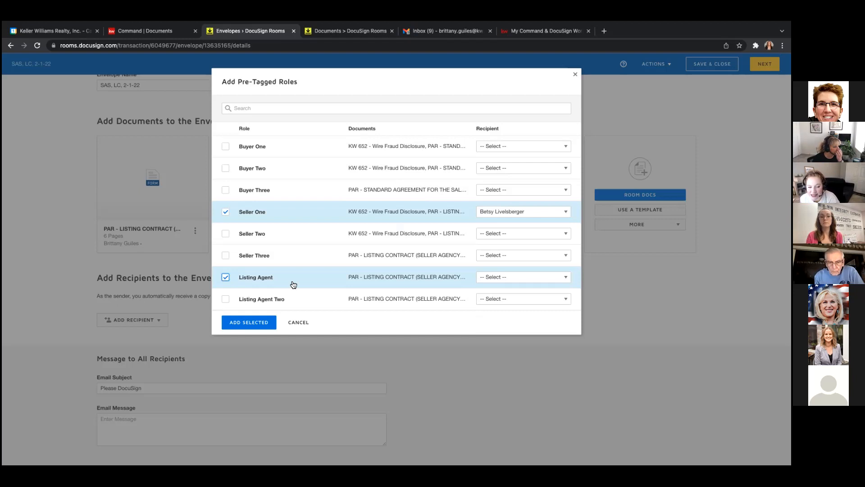
Assign the agent to the Listing Agent role and add both pre-tagged roles to the envelope.
left_click(571, 278)
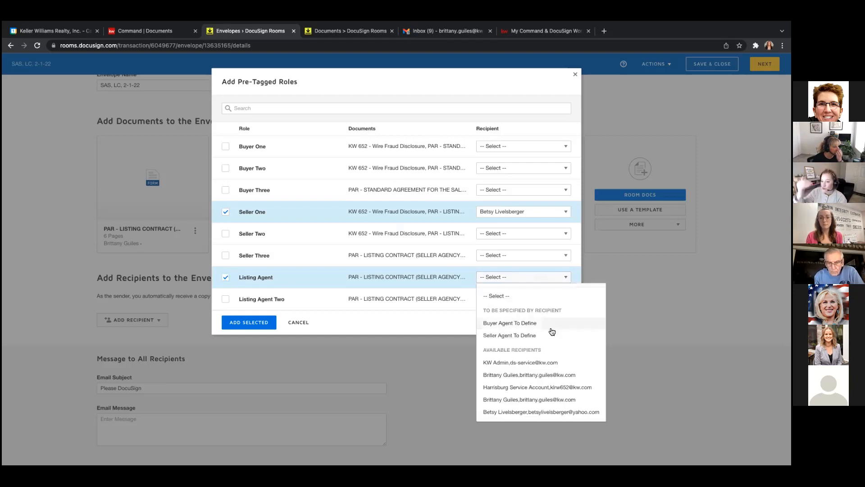
left_click(573, 376)
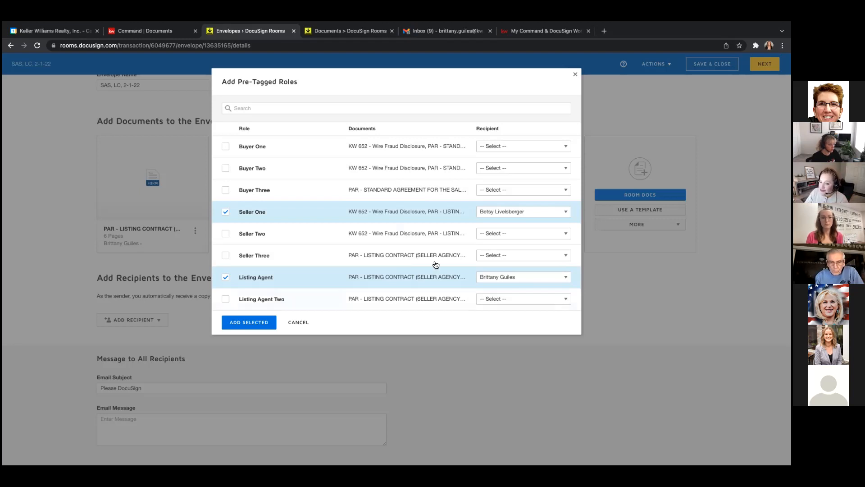
left_click(239, 324)
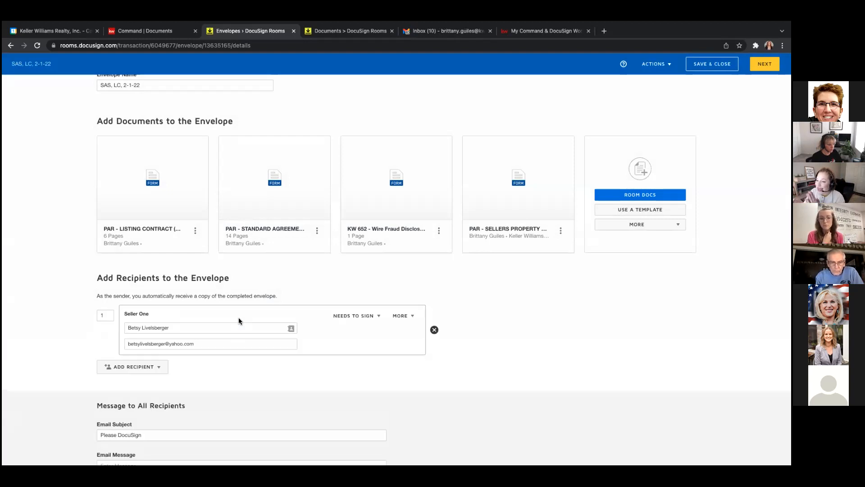
Replace Seller One's e-mail with a contact's address chosen from the autocomplete suggestions.
left_click(211, 344)
double_click(212, 344)
left_click(212, 344)
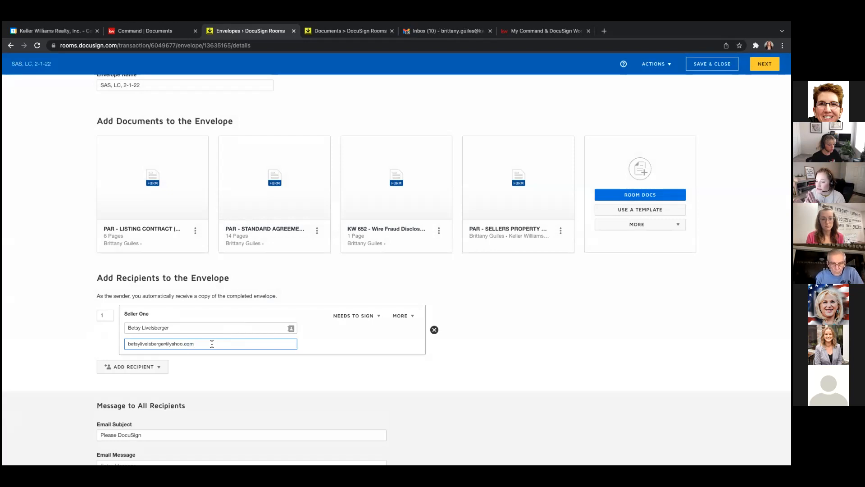
left_click(496, 329)
scroll(496, 331, "down", 2)
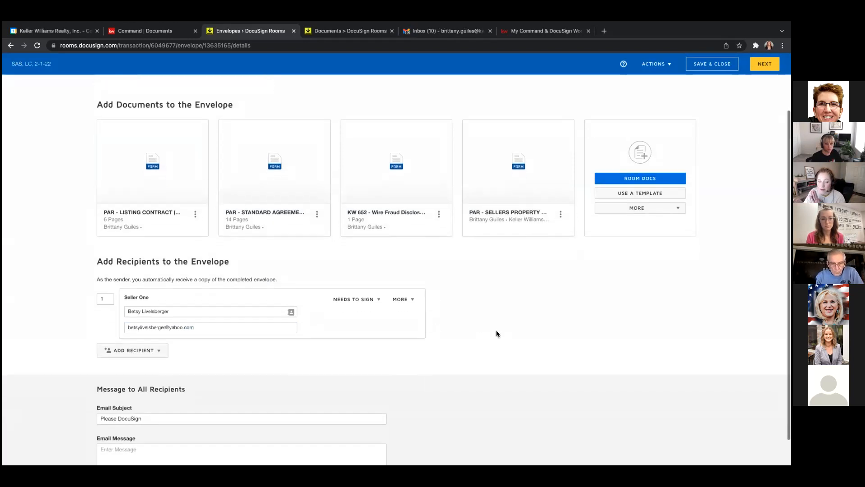
triple_click(215, 311)
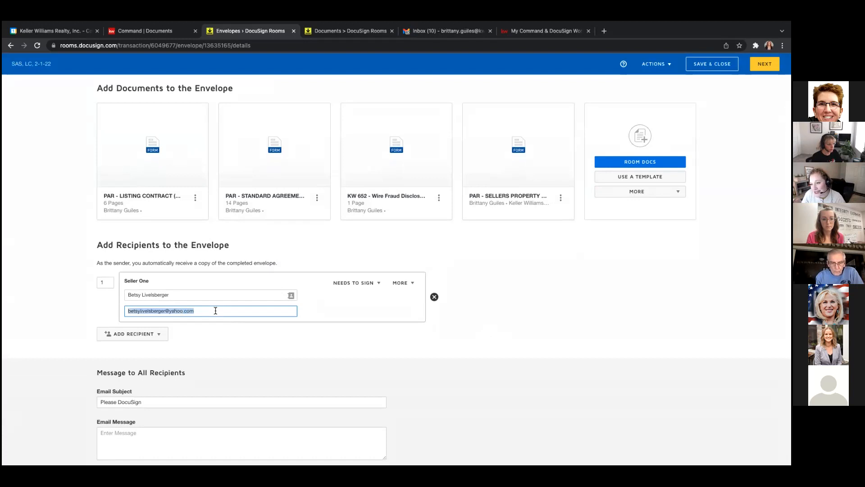
type("benand")
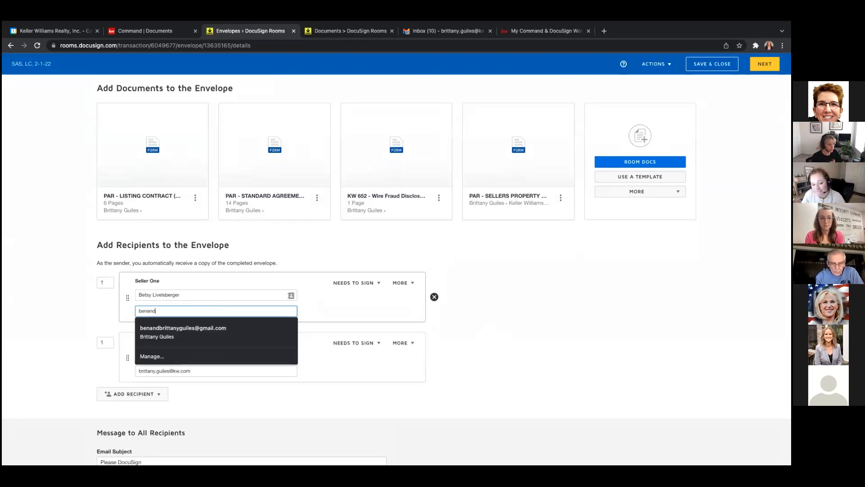
left_click(196, 328)
left_click(195, 328)
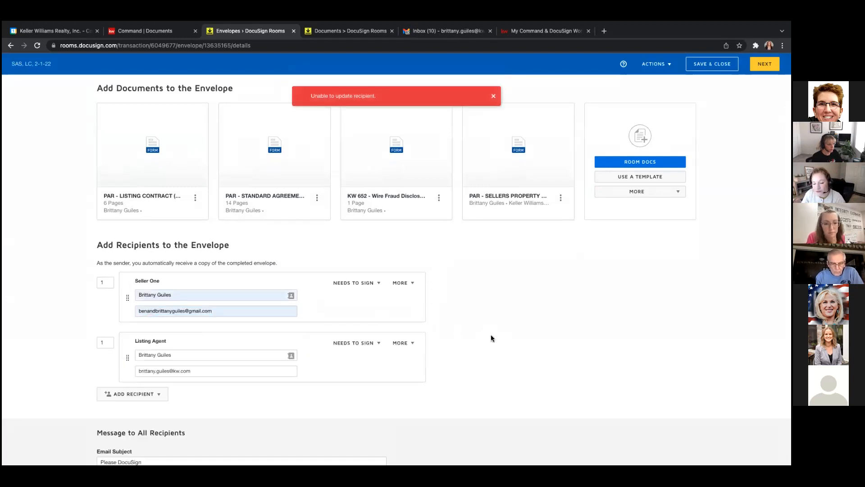
Re-enter the seller's full name in Seller One's name field.
triple_click(182, 294)
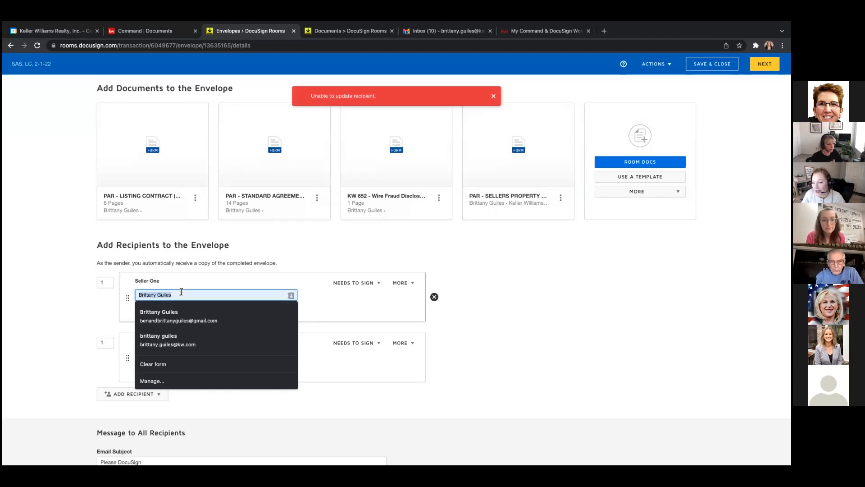
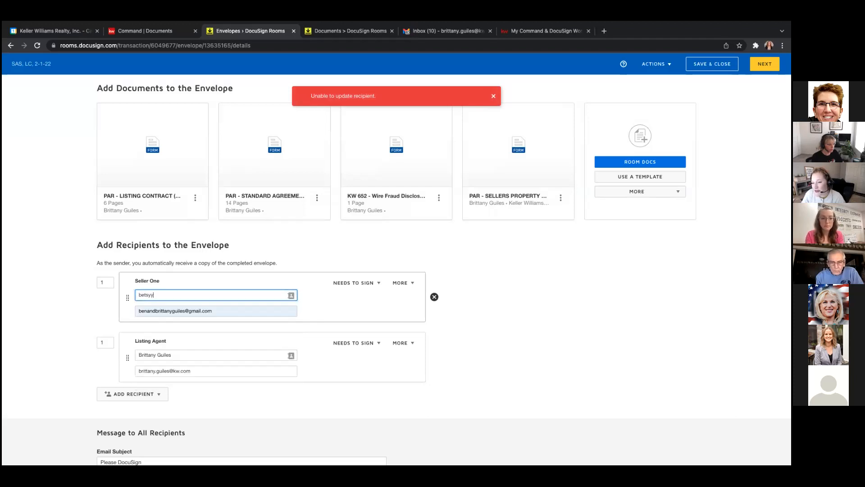
left_click(512, 324)
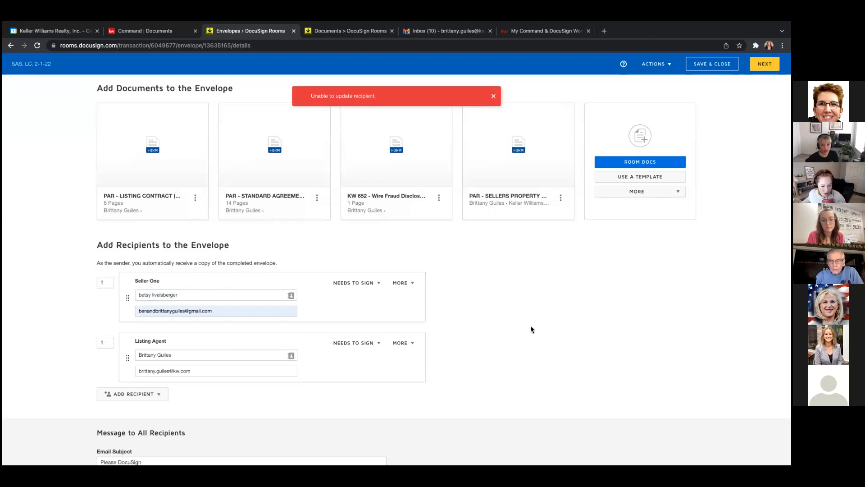
Close the red 'Unable to update recipient.' error toast.
scroll(531, 326, "down", 3)
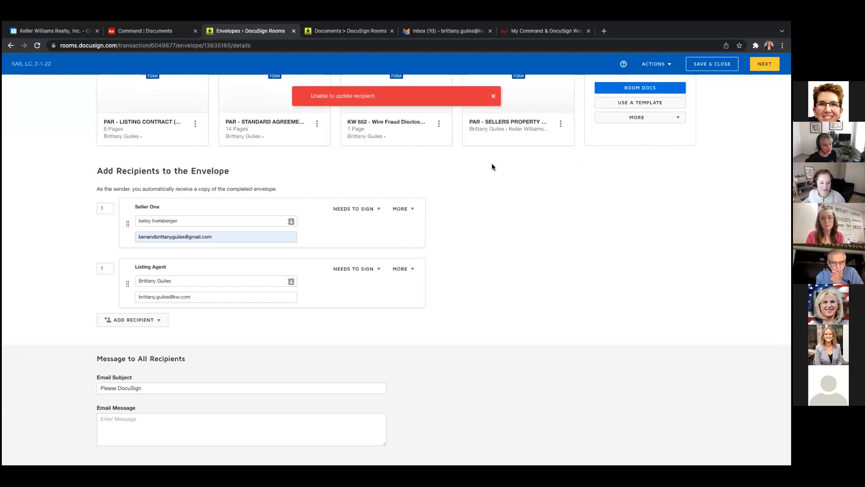
left_click(494, 96)
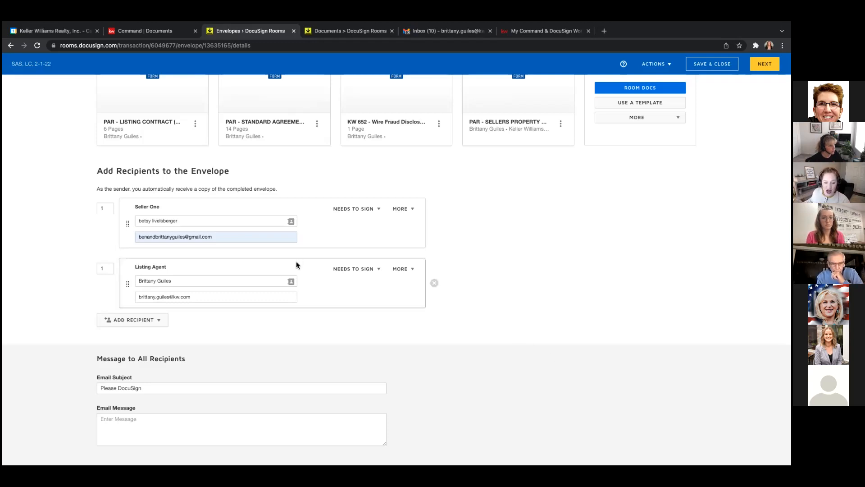
Change the Listing Agent's routing order from 1 to 2.
left_click(108, 268)
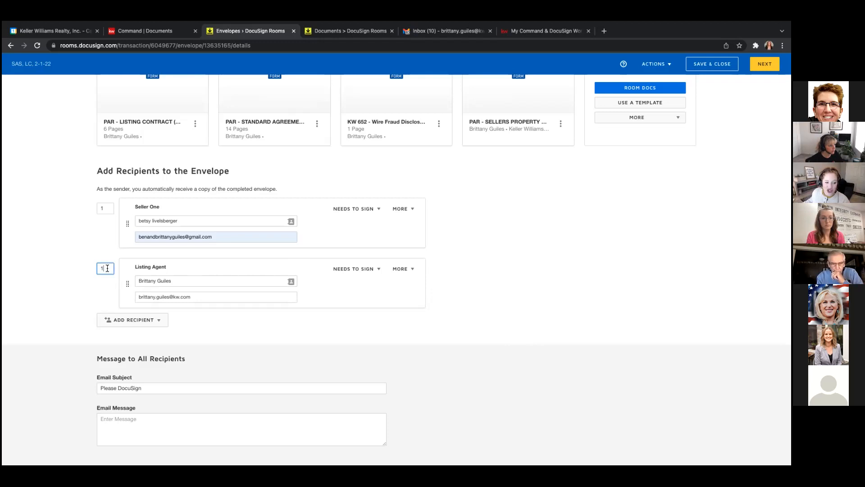
key("BackSpace")
type("2")
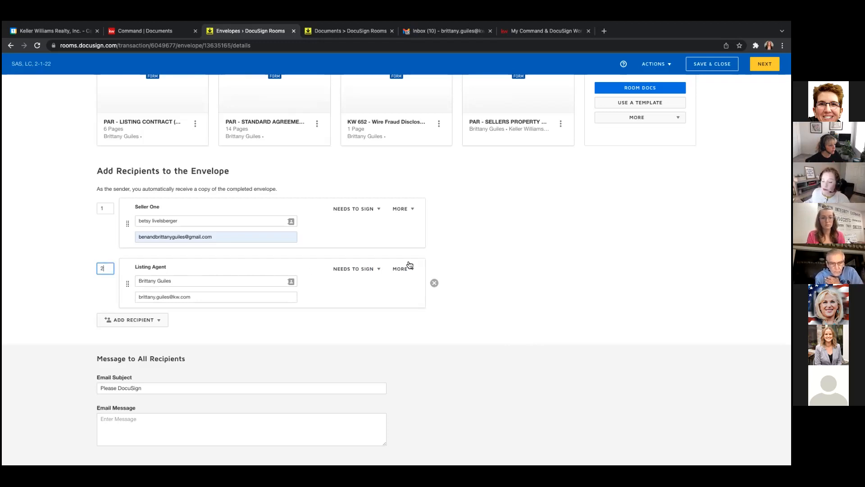
left_click(463, 244)
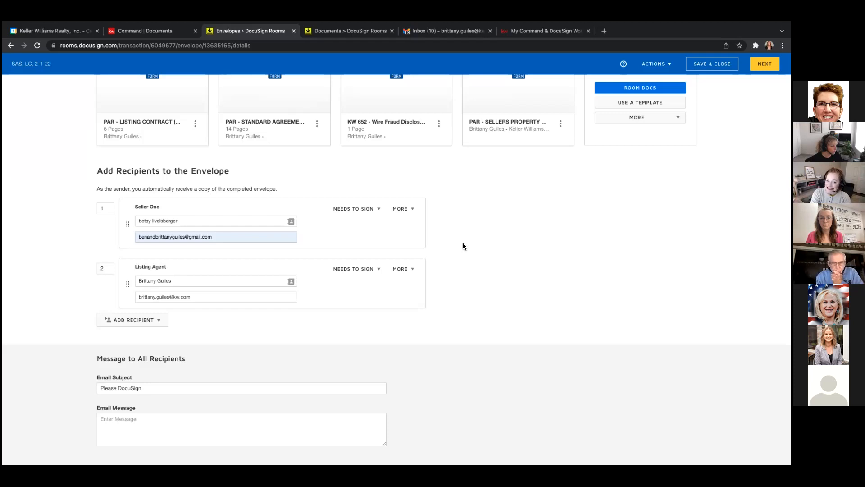
Open the Needs to Sign role dropdown on Seller One's card.
left_click(370, 210)
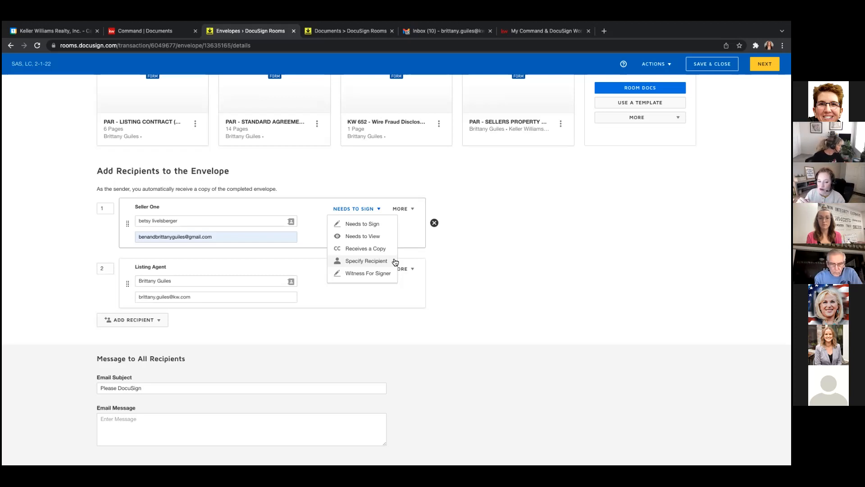
Expand More on Seller One's card to reveal Add access authentication and Add private message.
left_click(412, 210)
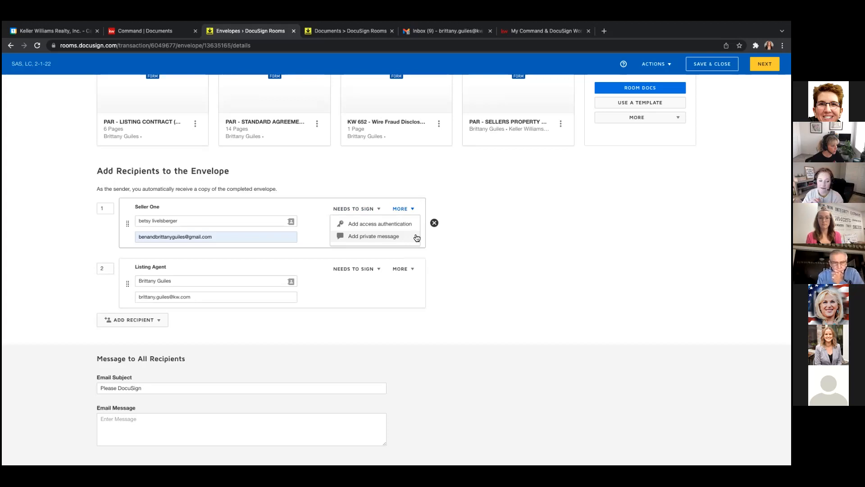
Close Seller One's extra options, adding no authentication or private message.
left_click(485, 249)
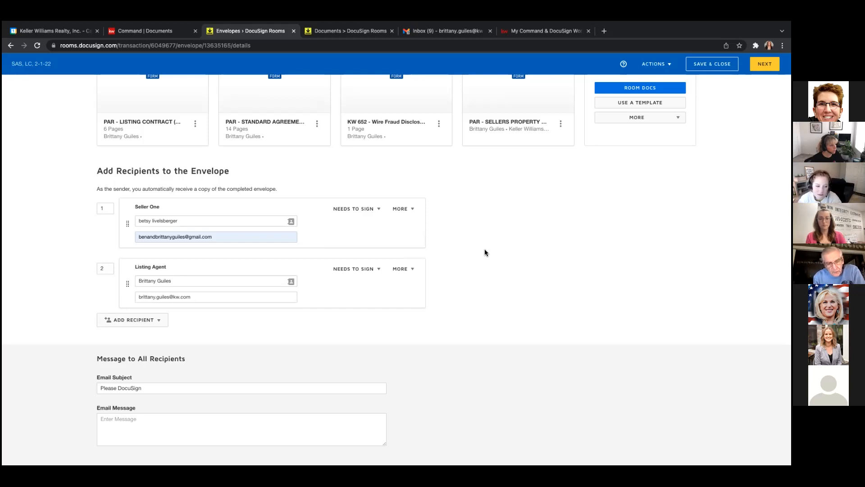
Add a blank third recipient by e-mail address after dismissing the room participants list.
left_click(154, 324)
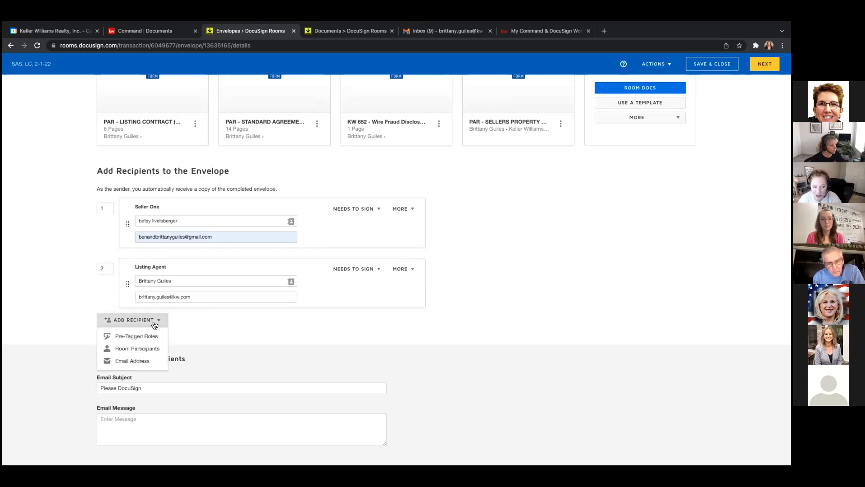
left_click(149, 351)
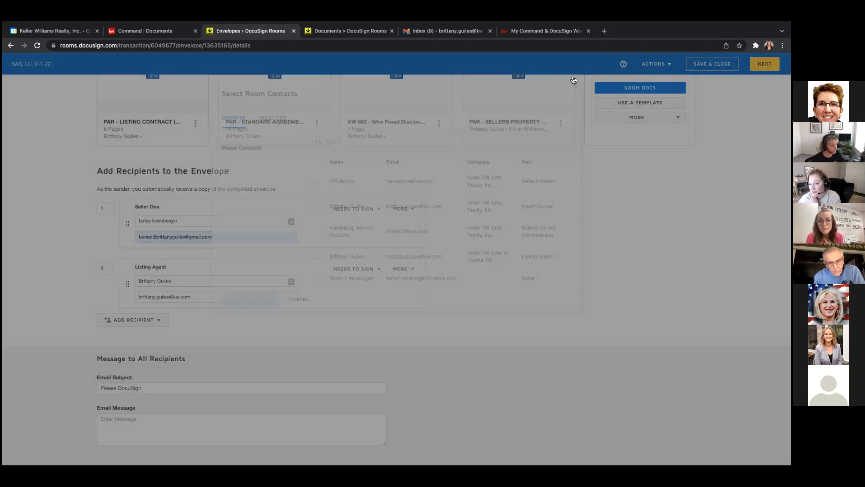
left_click(573, 75)
left_click(153, 321)
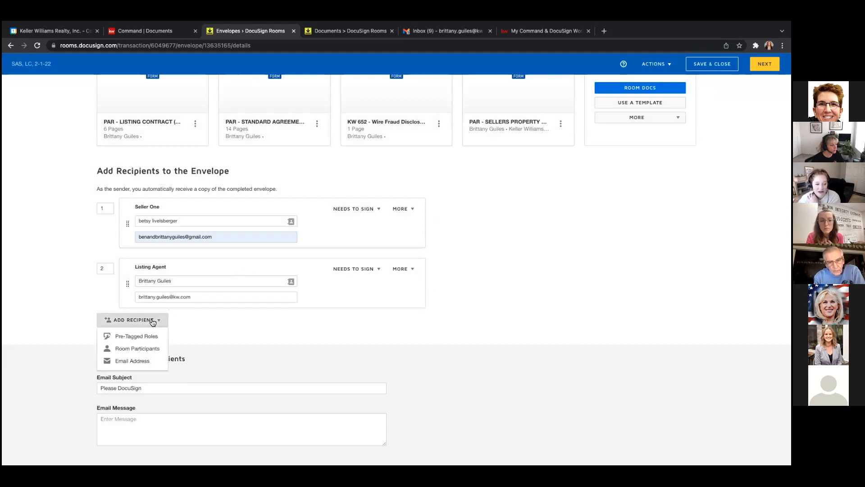
left_click(146, 360)
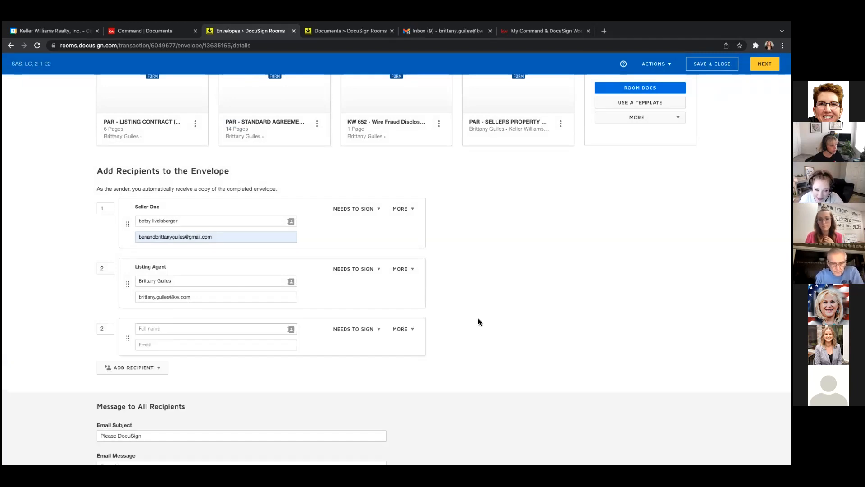
Select the entire Seller One e-mail address in its field.
scroll(478, 321, "down", 2)
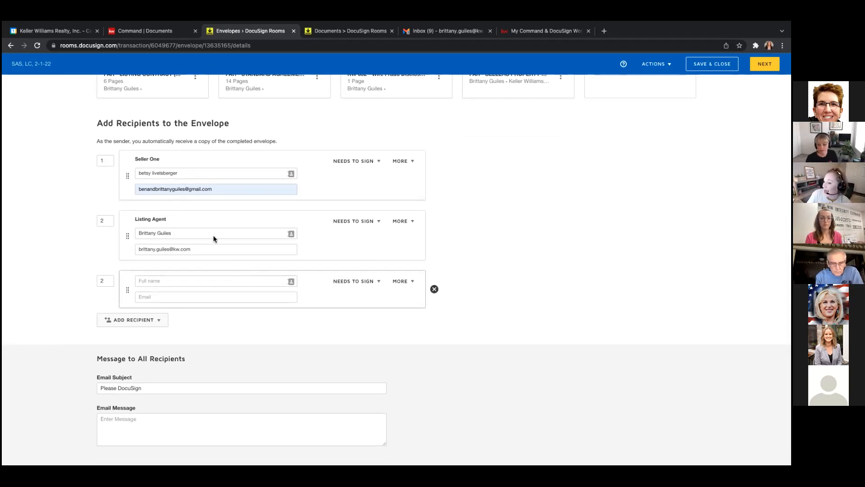
triple_click(201, 190)
Copy Seller One's e-mail address and paste it over the Listing Agent's e-mail.
right_click(201, 189)
left_click(213, 254)
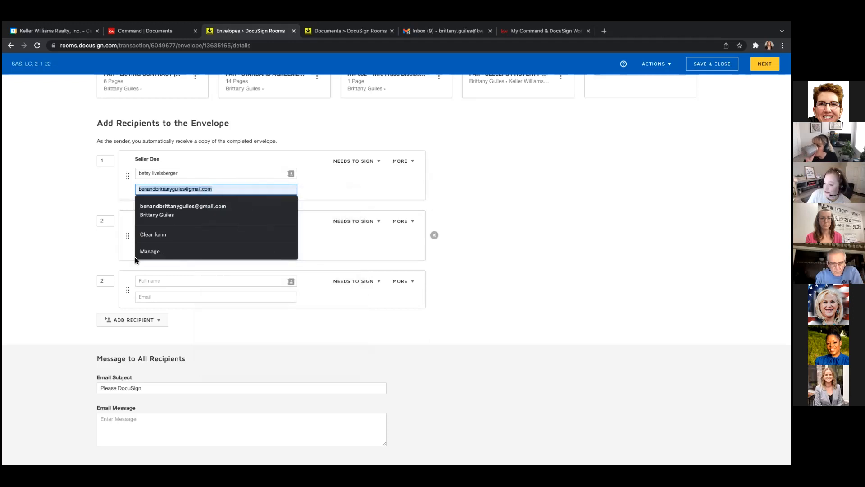
left_click(100, 259)
triple_click(173, 249)
right_click(173, 249)
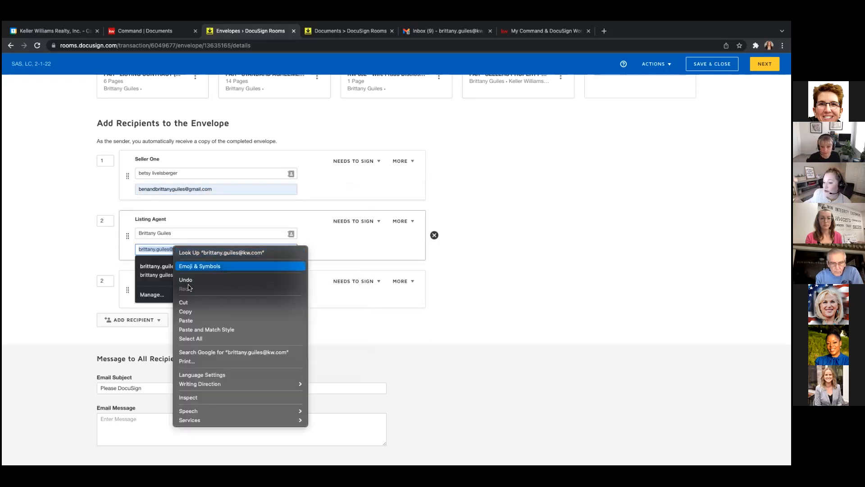
left_click(189, 319)
left_click(532, 266)
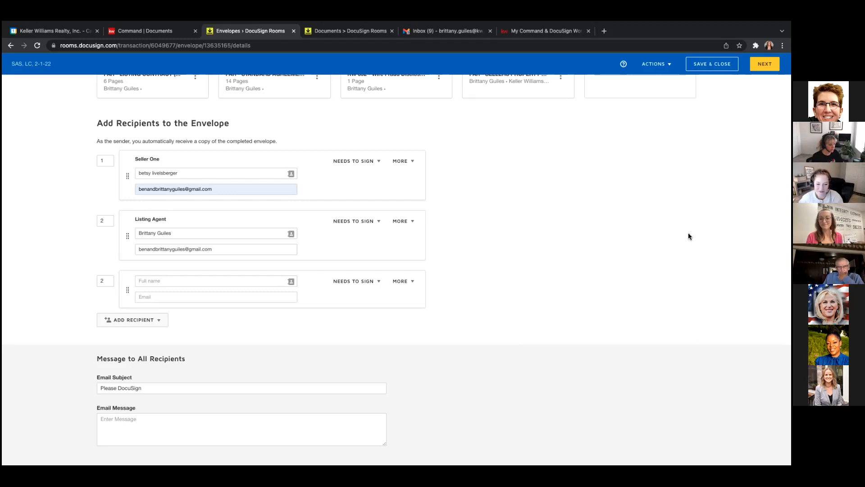
Remove the empty third recipient, leaving Seller One and Listing Agent as signers.
scroll(688, 236, "up", 3)
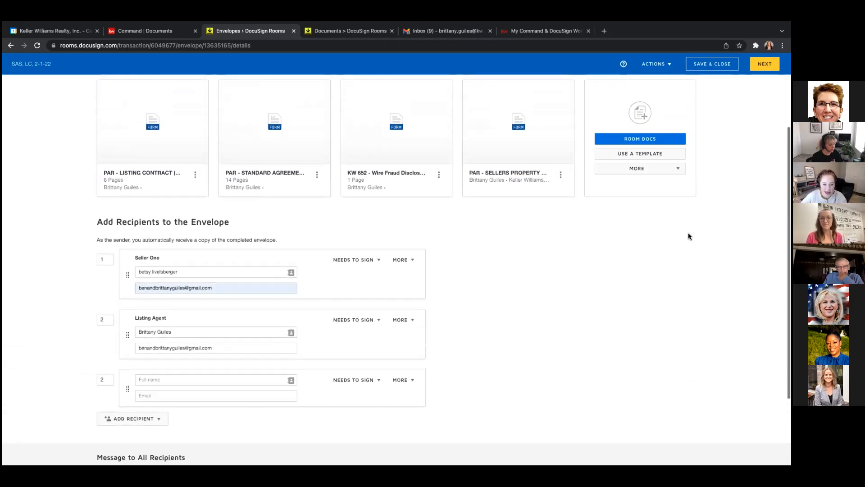
scroll(688, 236, "up", 1)
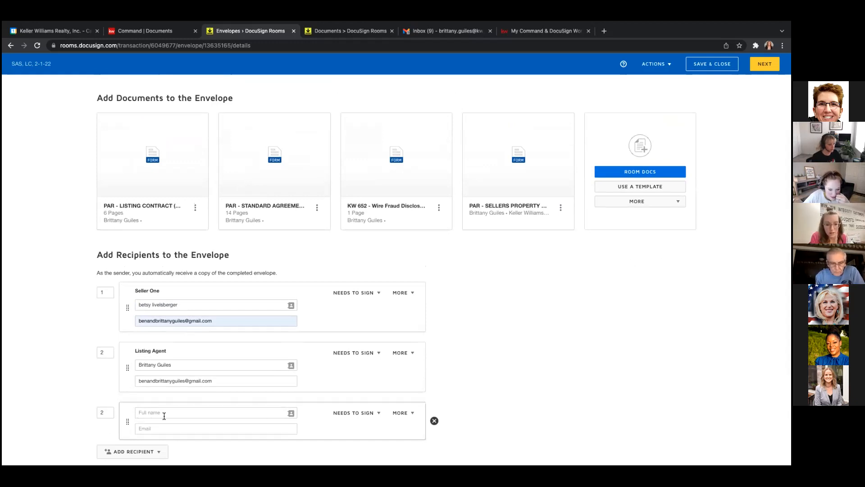
left_click(434, 420)
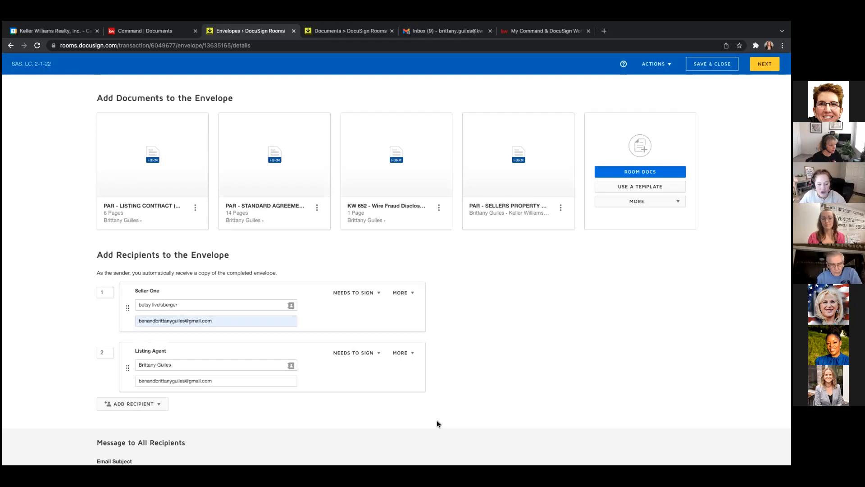
scroll(509, 390, "down", 3)
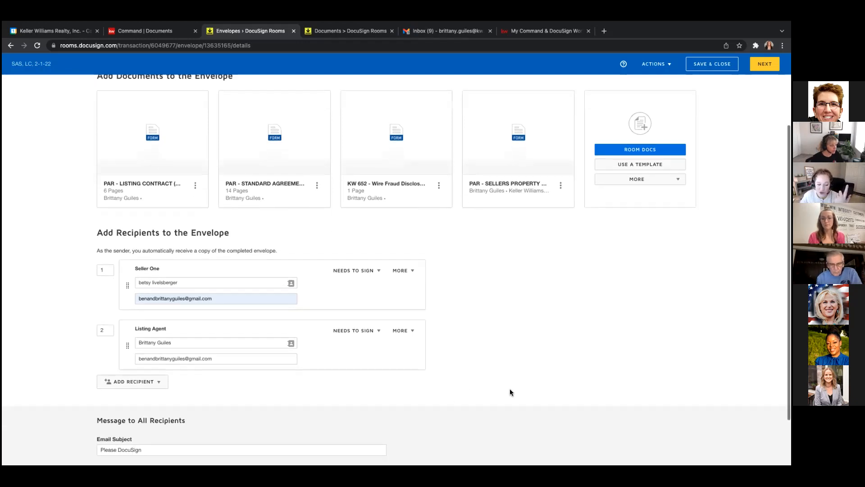
Keep the 'Please DocuSign' email subject and continue to the field-tagging view.
left_click(168, 387)
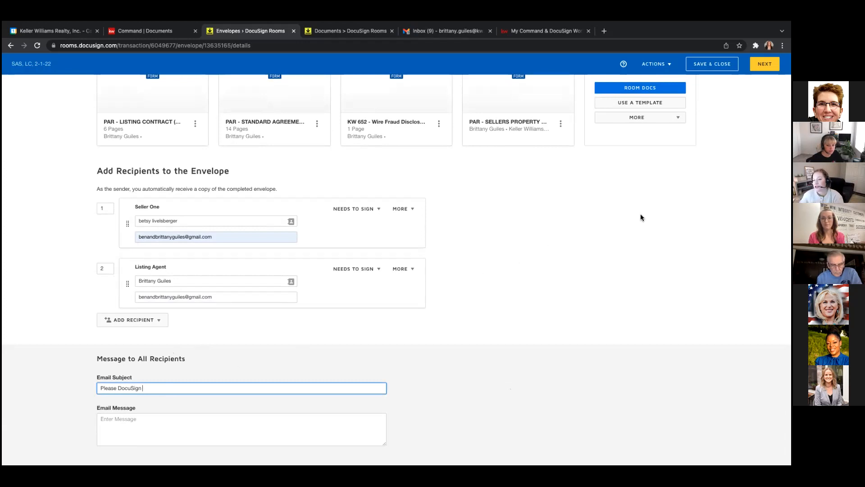
left_click(765, 63)
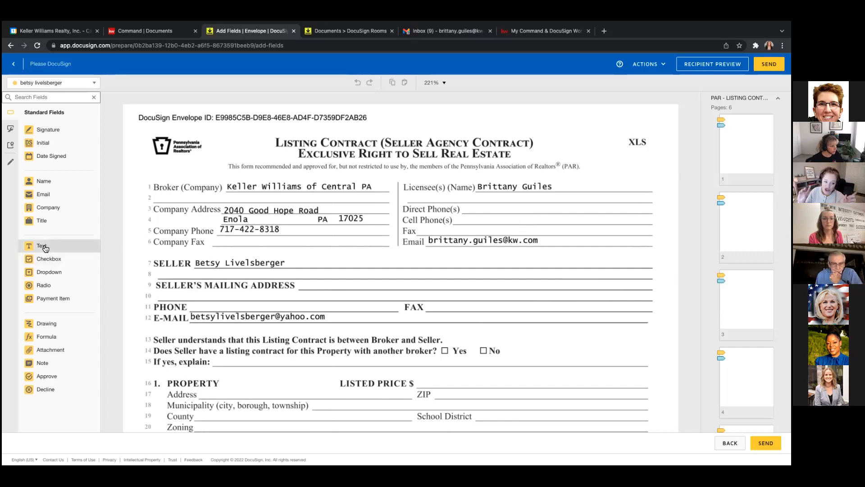
Place a seller text field prefilled '123 miain street' across the Seller's Mailing Address line.
left_click_drag(45, 248, 311, 283)
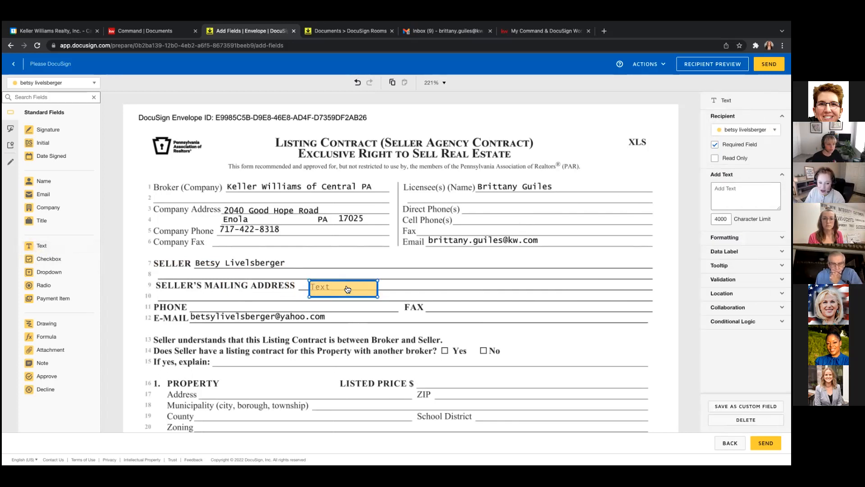
left_click(731, 195)
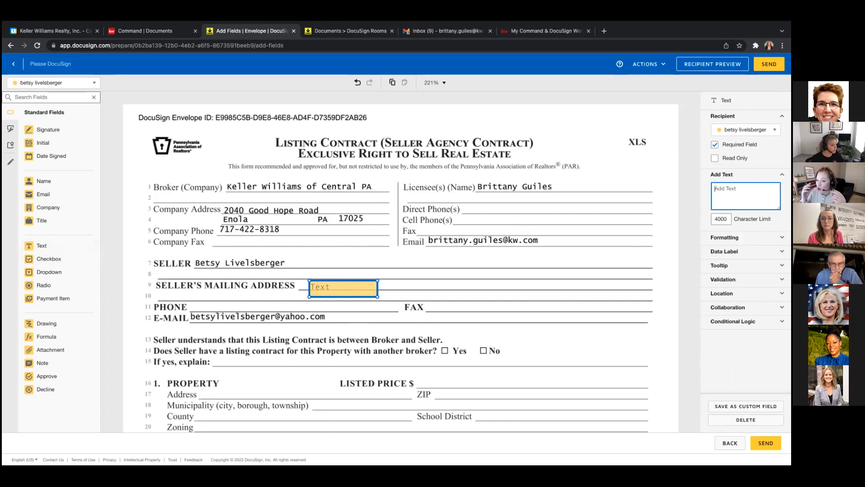
type("123 miain street")
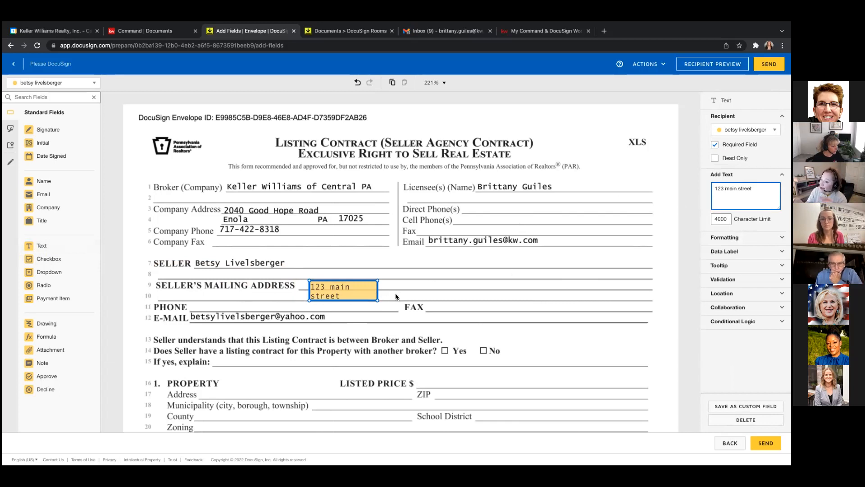
left_click_drag(376, 301, 529, 294)
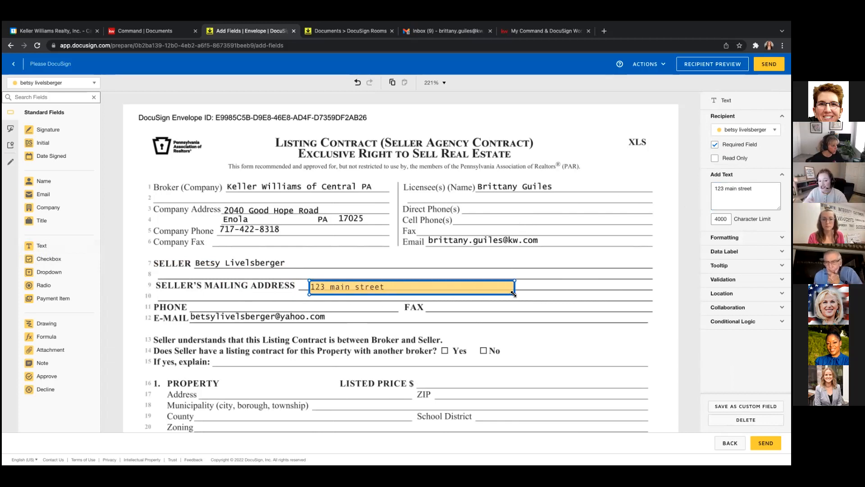
left_click(404, 263)
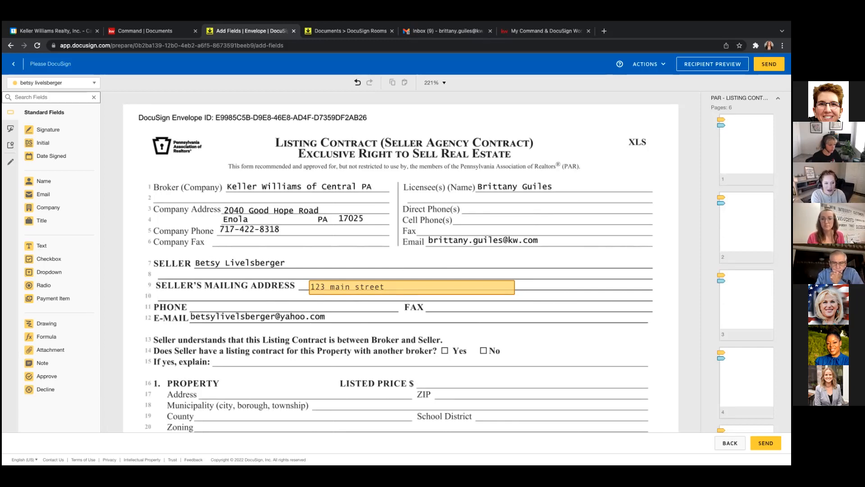
Move to page 2 and check the recipient list, keeping the seller selected.
left_click(747, 227)
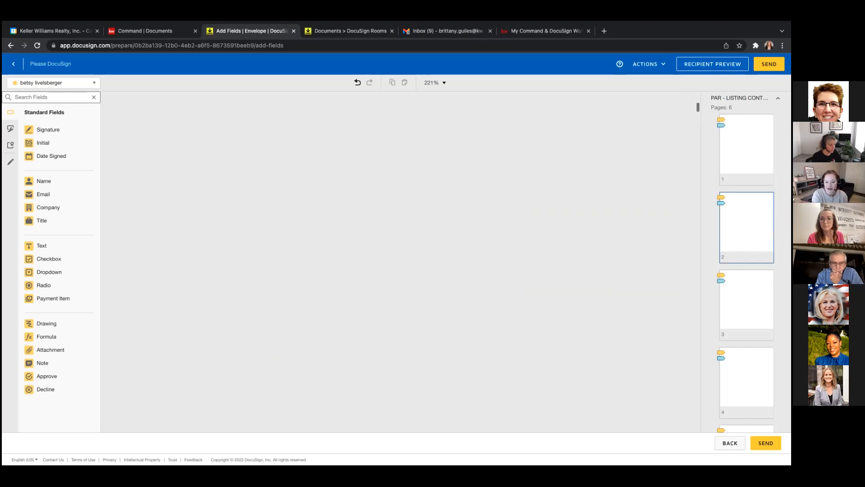
left_click_drag(698, 107, 698, 103)
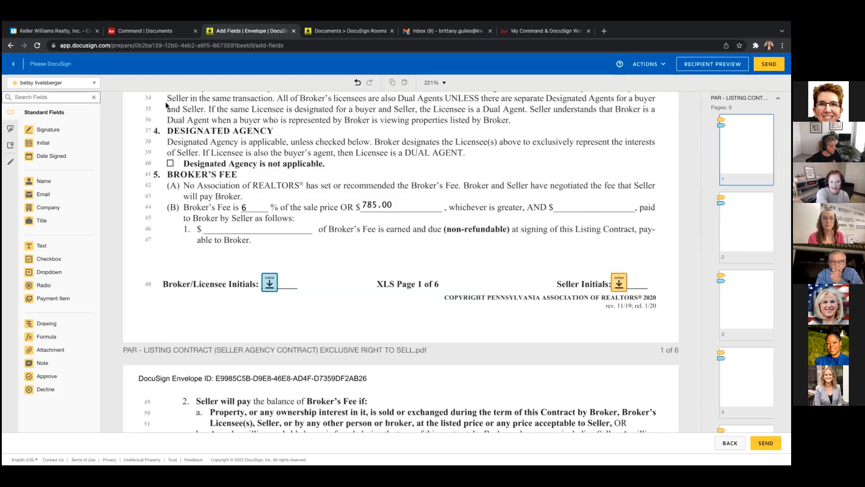
left_click(94, 83)
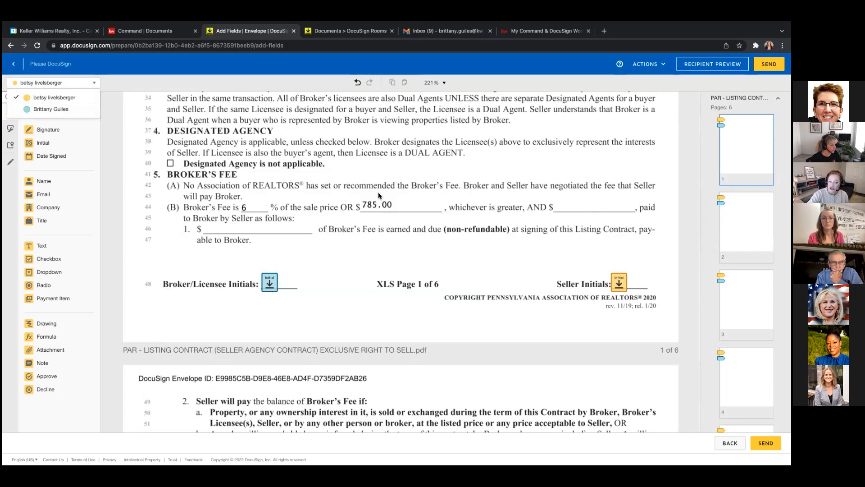
left_click(463, 192)
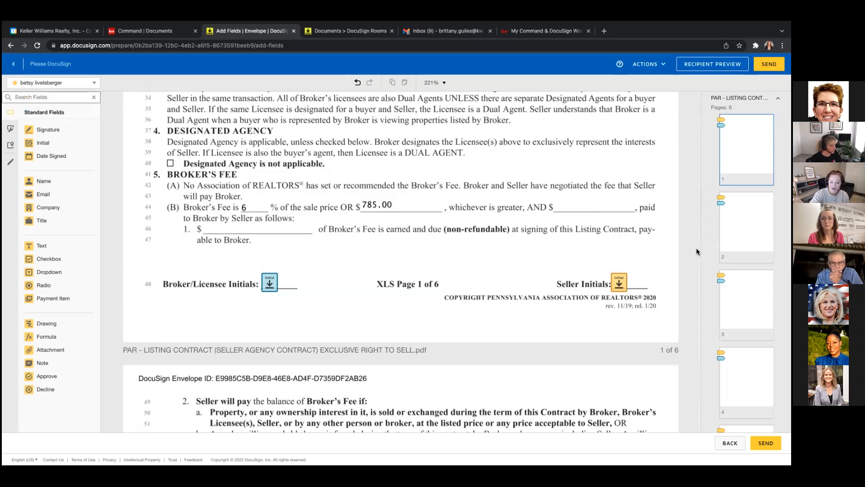
scroll(697, 252, "down", 3)
scroll(697, 252, "down", 10)
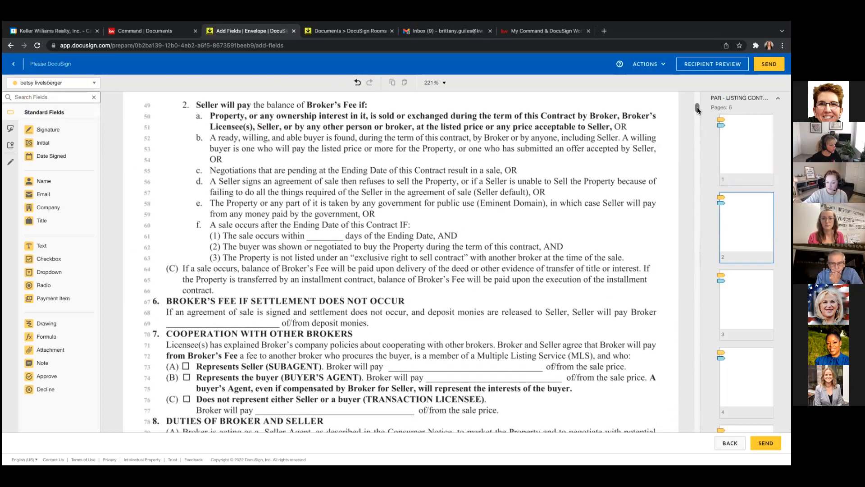
Scroll the listing contract down to page 4's section (D) Multiple Listing Services.
left_click_drag(698, 110, 697, 138)
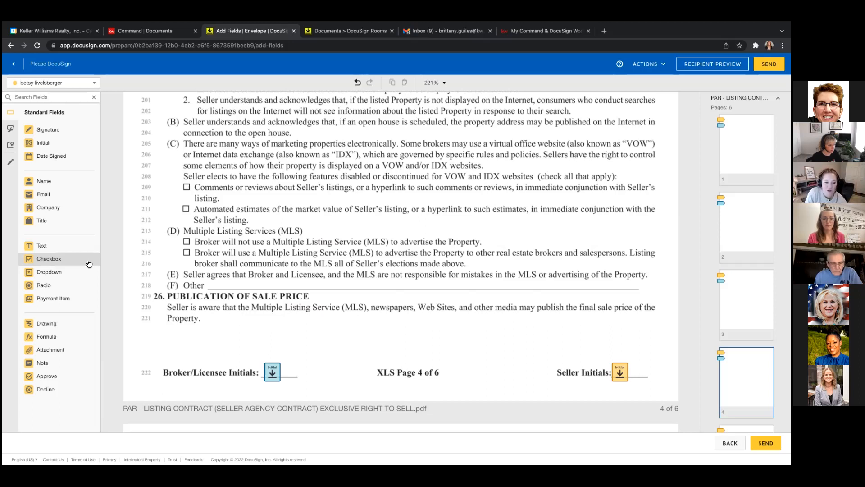
Place seller checkbox and radio button fields beside the MLS choices on lines 214–215.
left_click_drag(89, 265, 183, 238)
left_click_drag(59, 285, 178, 203)
left_click(258, 230)
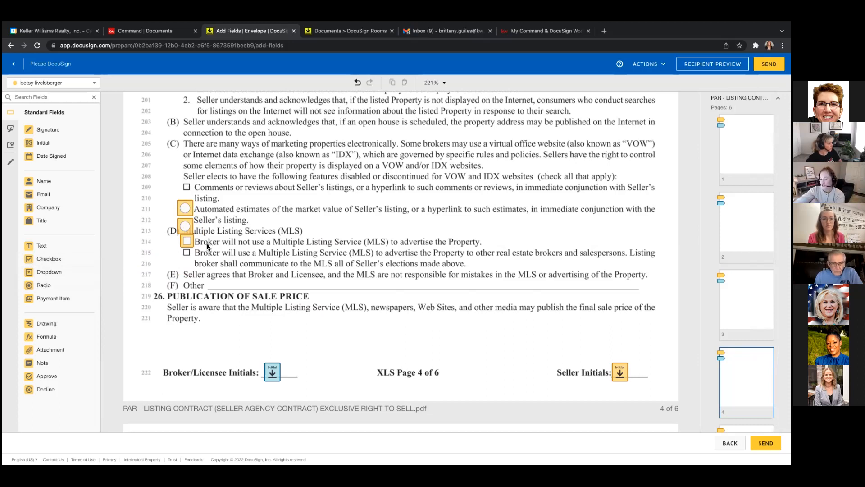
left_click(188, 243)
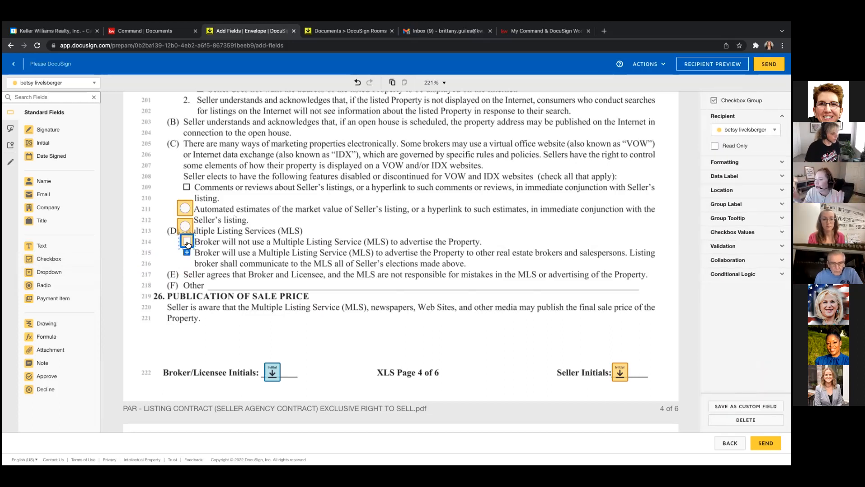
left_click(304, 239)
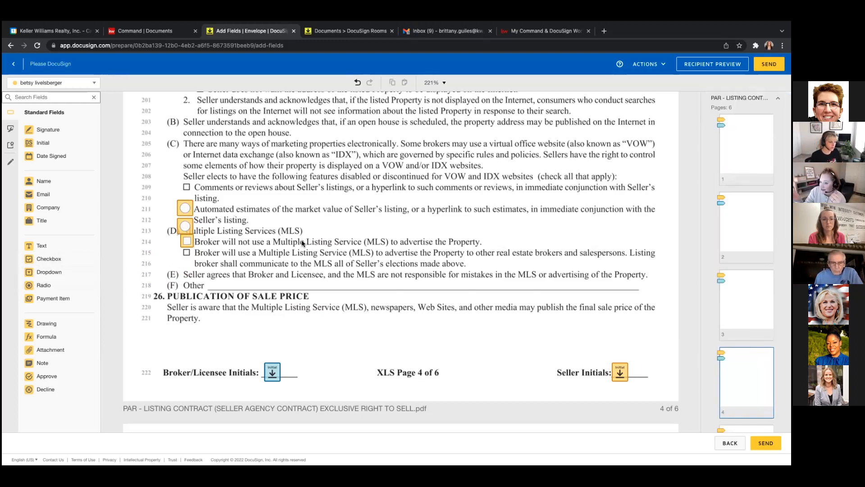
left_click_drag(54, 263, 181, 251)
left_click(220, 255)
left_click_drag(193, 214, 193, 212)
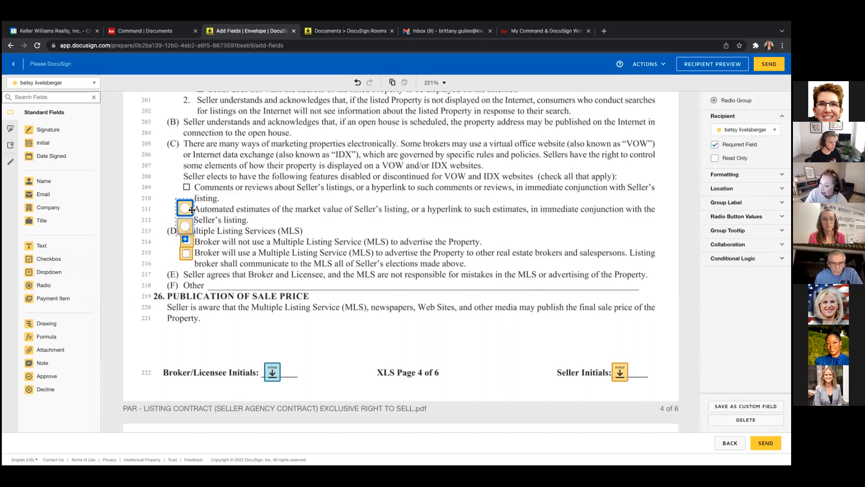
left_click(219, 218)
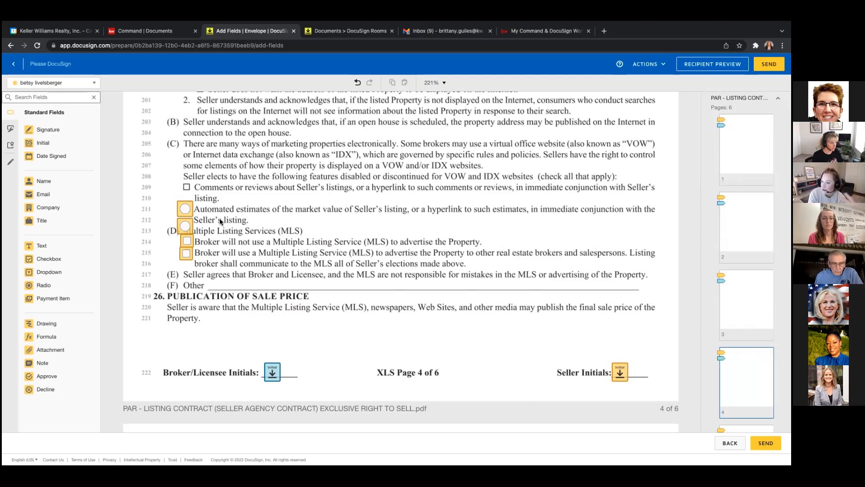
Delete the two stray checkboxes and move the radio group onto the MLS choices.
left_click_drag(189, 242, 176, 246)
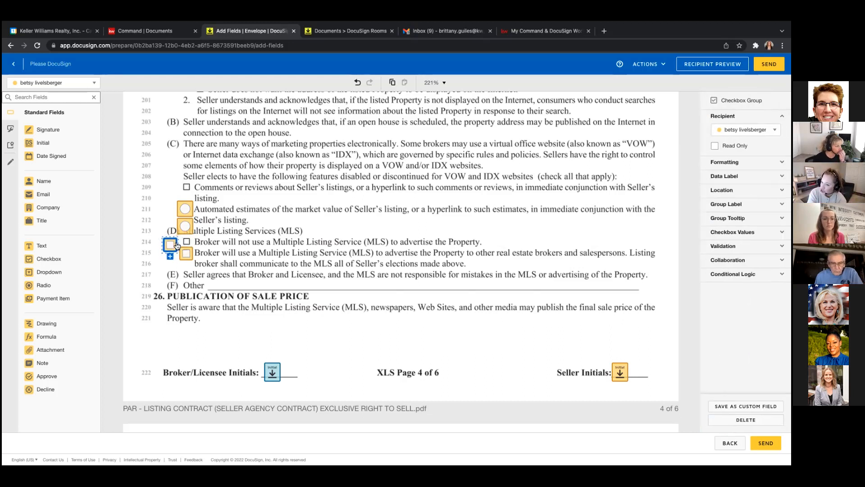
key("Delete")
left_click(192, 255)
key("Delete")
left_click(187, 208)
left_click_drag(187, 208, 192, 253)
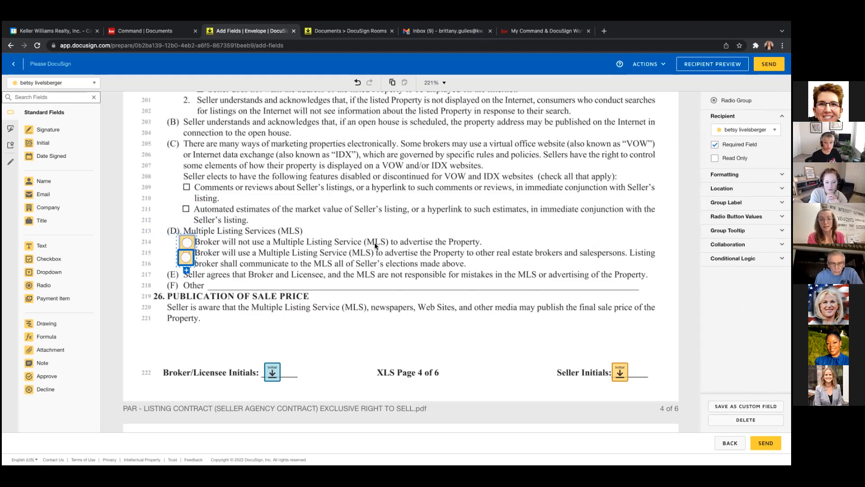
left_click(321, 254)
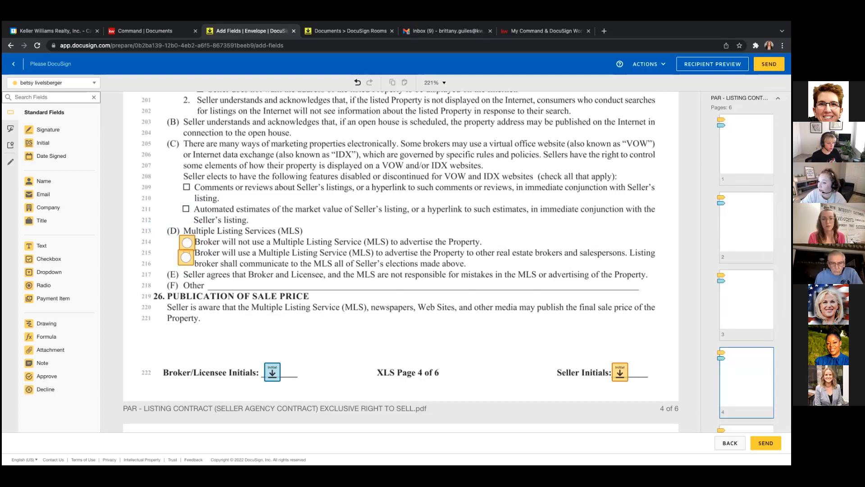
scroll(696, 261, "down", 5)
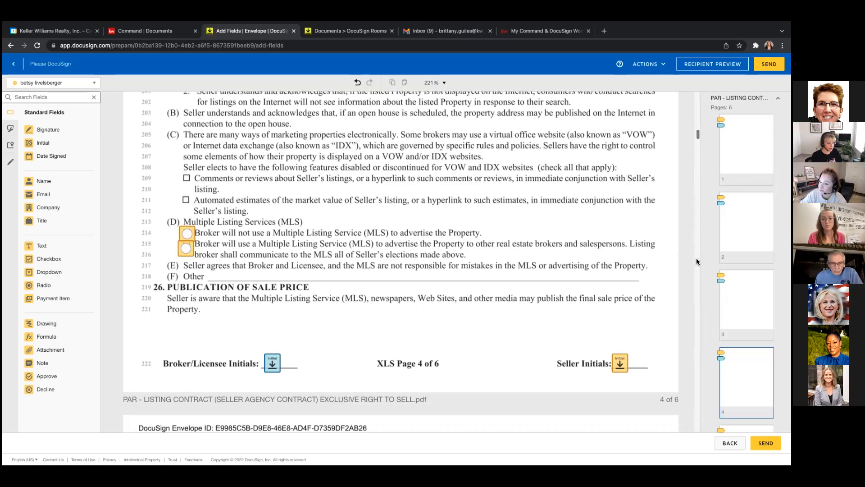
scroll(697, 260, "down", 7)
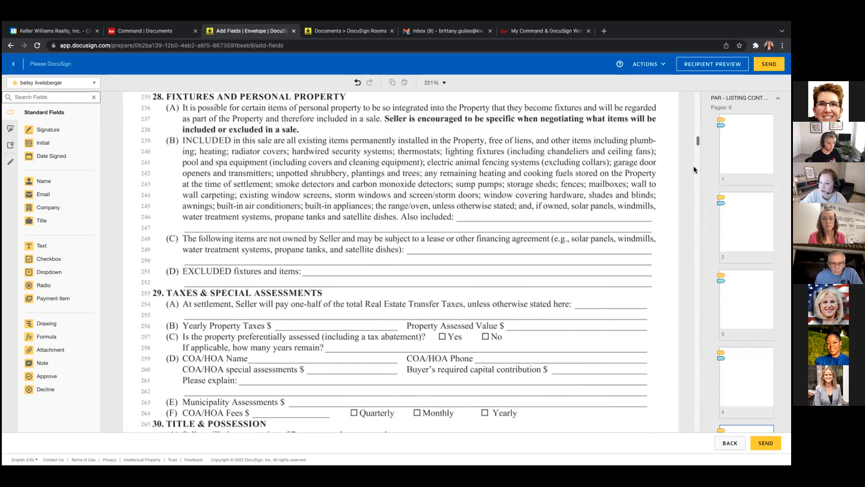
left_click_drag(696, 143, 696, 134)
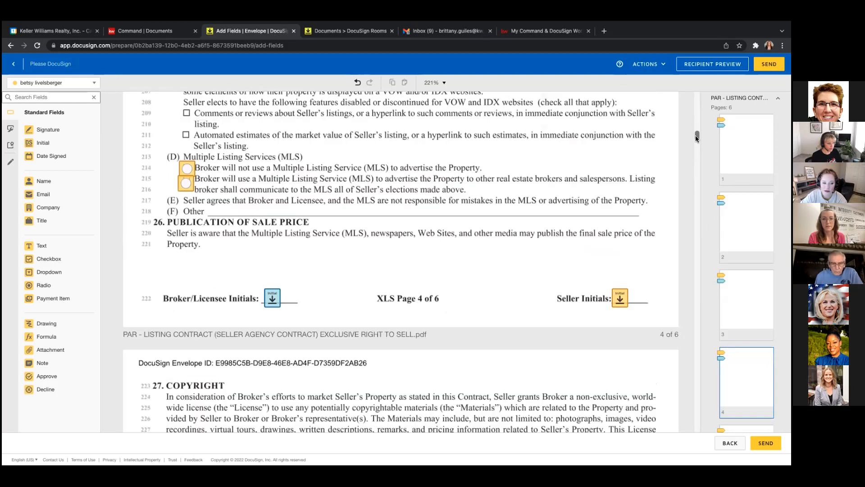
left_click(194, 169)
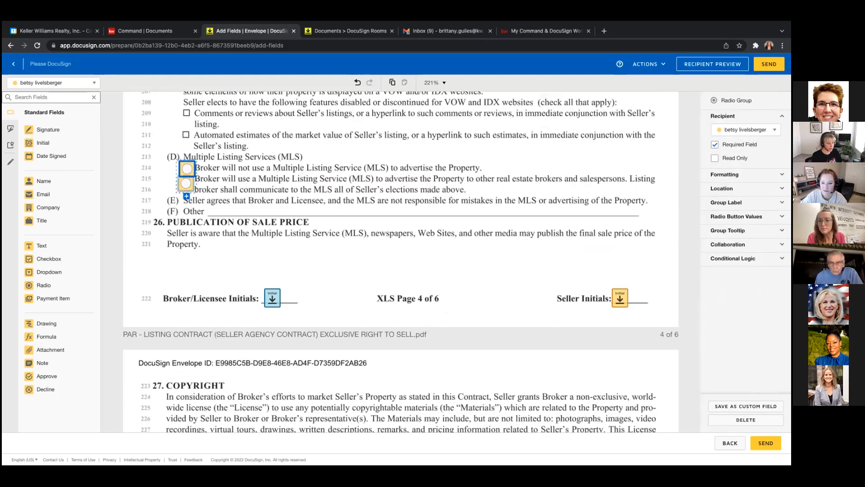
left_click(715, 144)
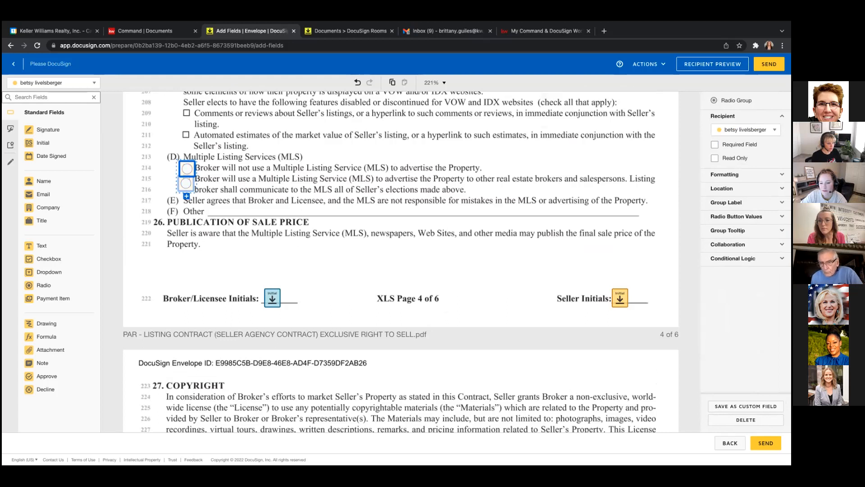
left_click(715, 144)
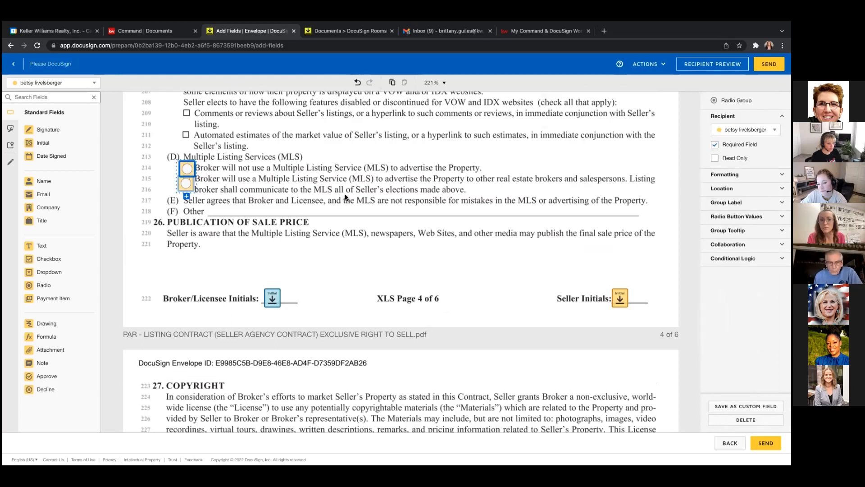
left_click(192, 185)
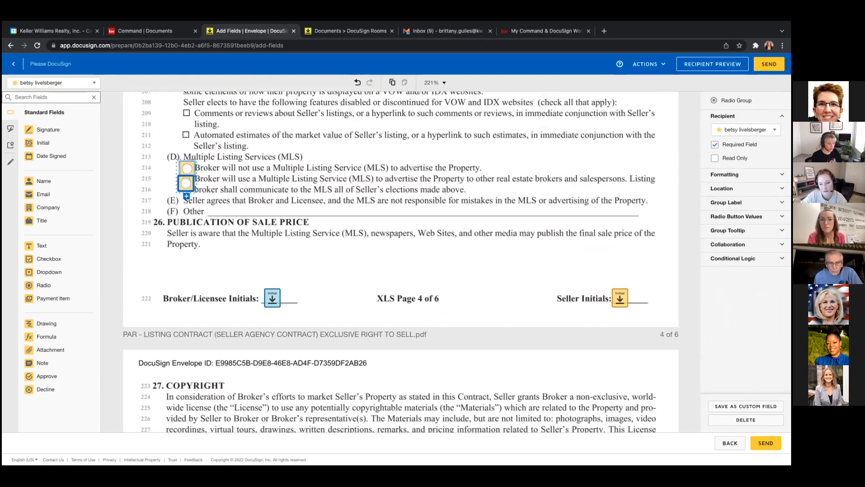
left_click(715, 145)
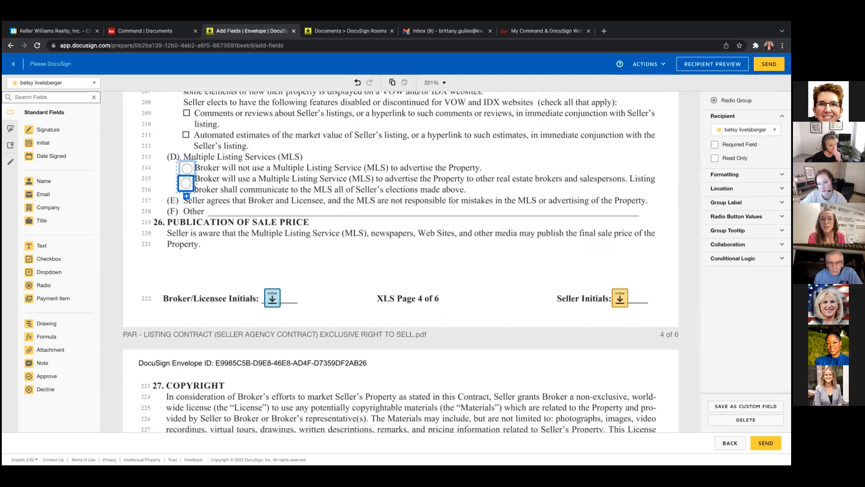
left_click(715, 145)
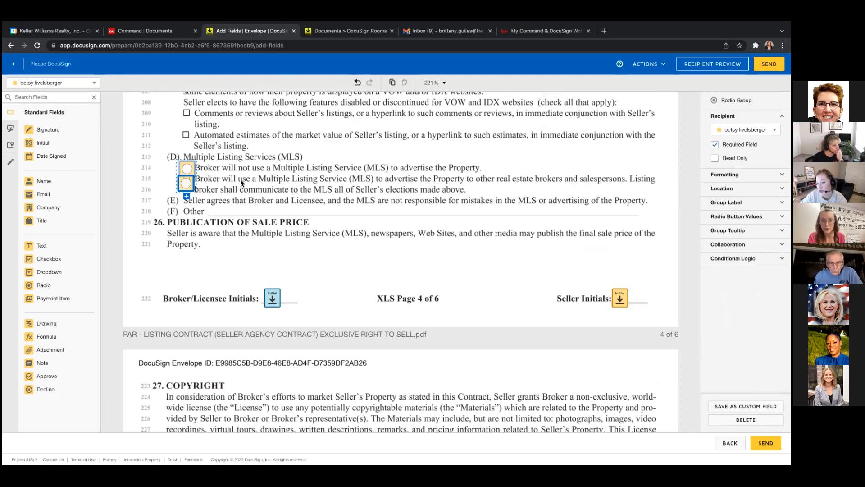
left_click(189, 167)
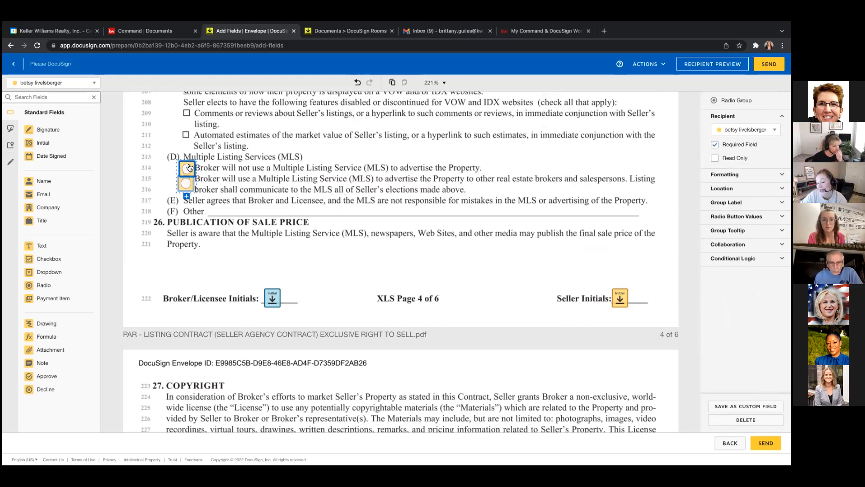
left_click(186, 187)
left_click(250, 165)
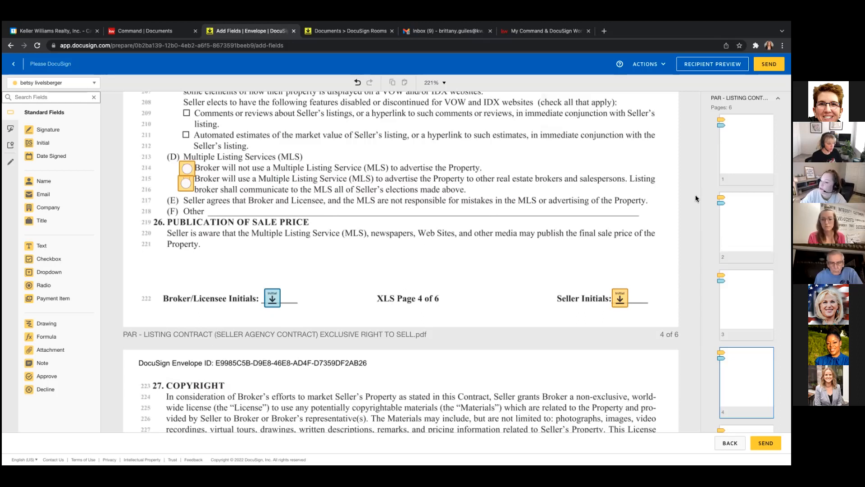
Scroll to the end of page 6, then back up to sections 31–33.
scroll(696, 194, "down", 3)
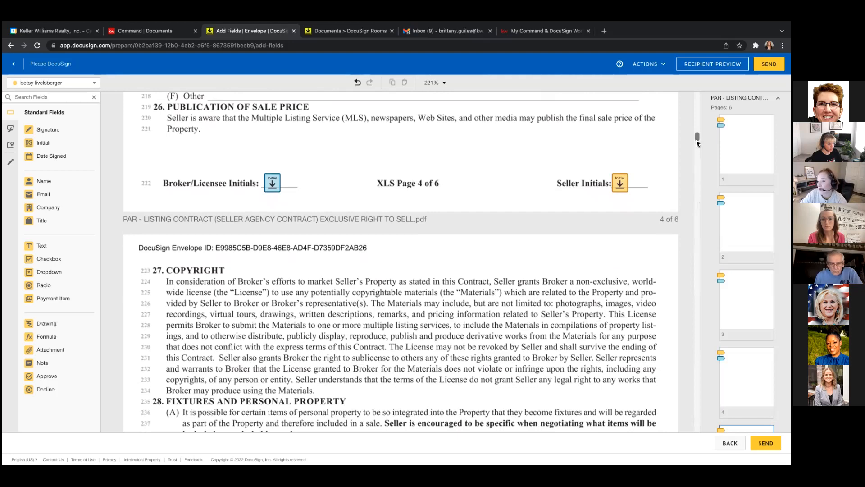
scroll(697, 142, "down", 2)
scroll(698, 142, "down", 10)
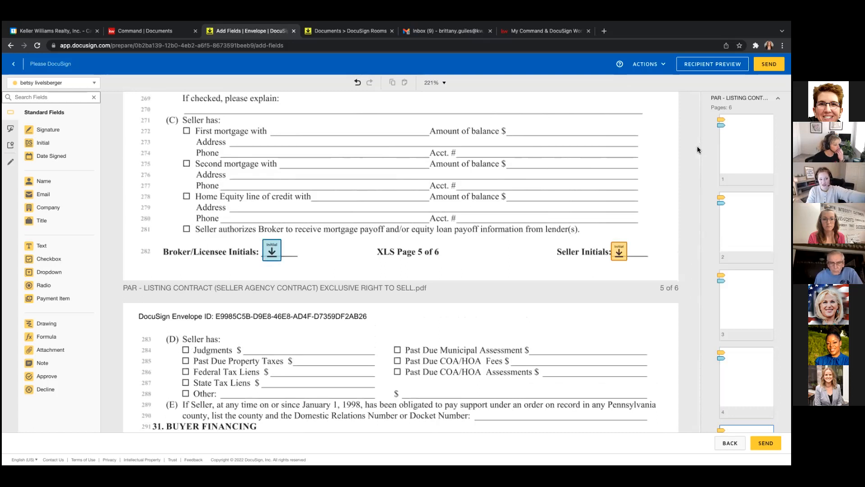
left_click_drag(698, 150, 697, 156)
scroll(697, 155, "down", 1)
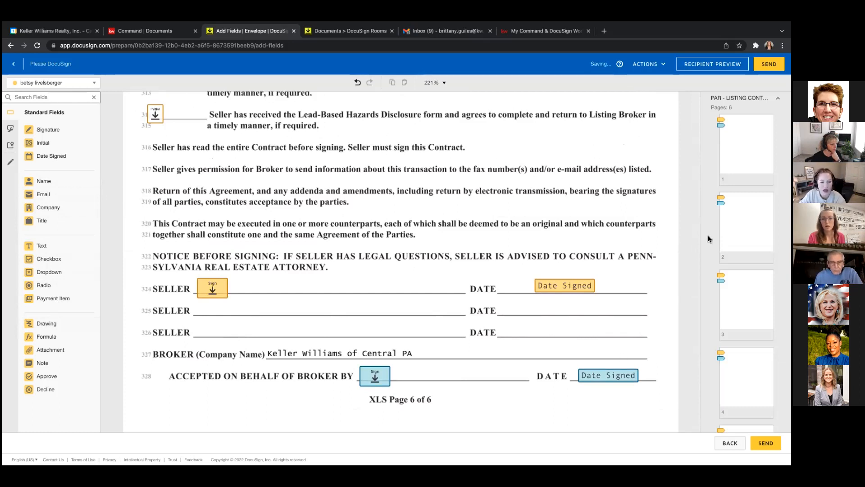
scroll(699, 243, "down", 1)
scroll(698, 241, "down", 4)
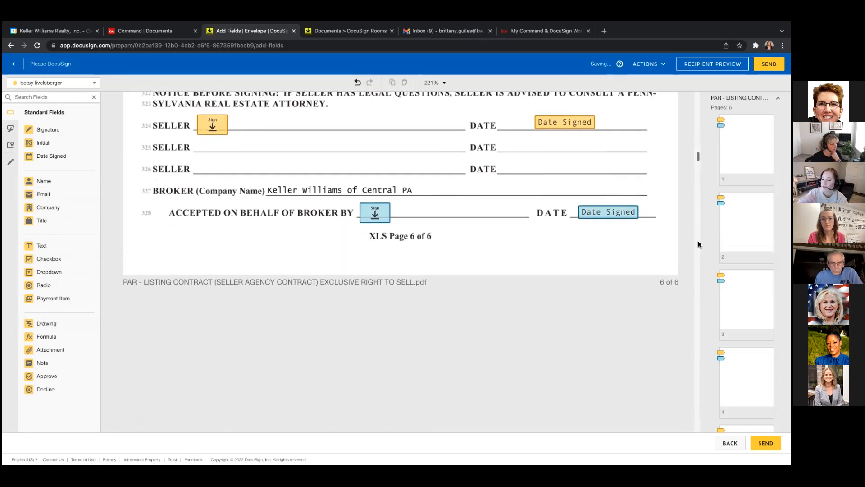
left_click_drag(696, 158, 697, 152)
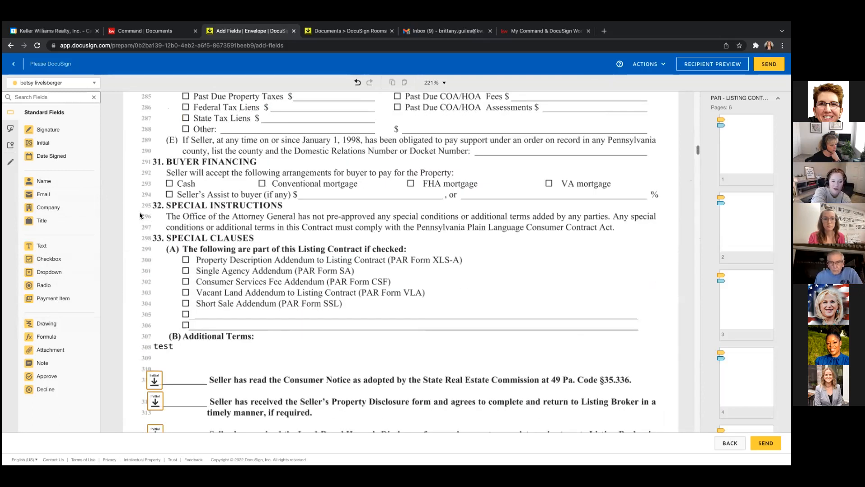
Draw a thick pre-fill strike line across the Property Description Addendum on line 300.
left_click(9, 163)
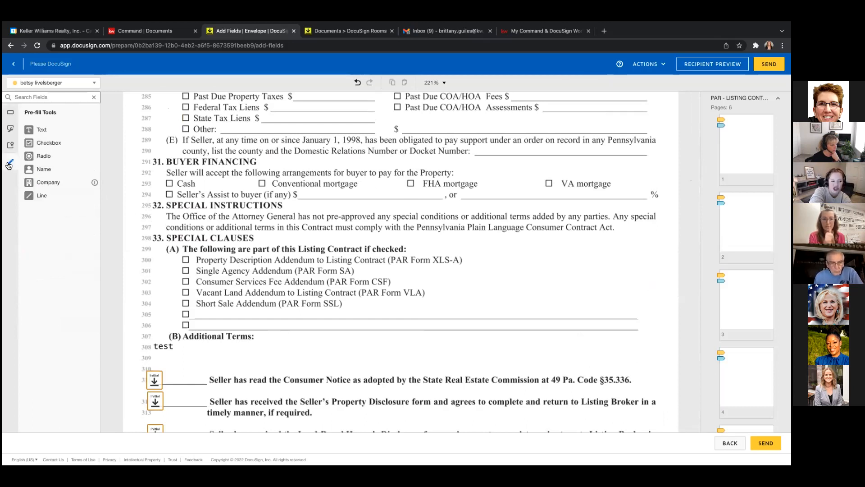
left_click(43, 199)
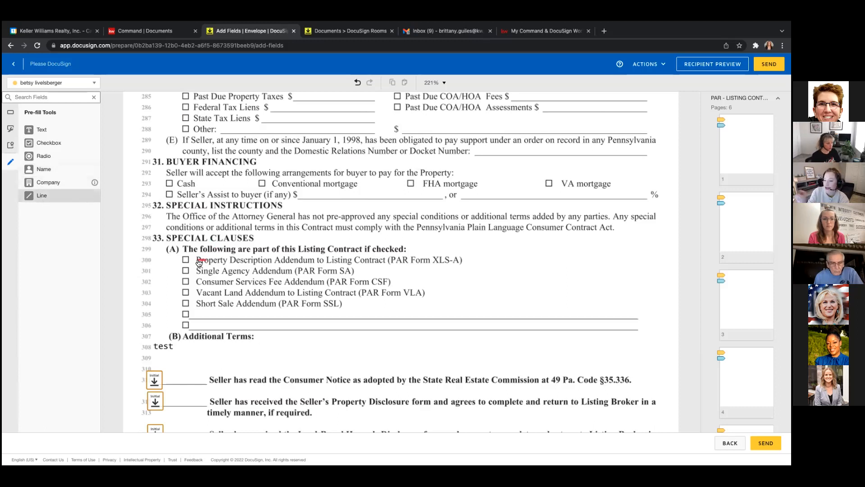
left_click_drag(198, 262, 472, 260)
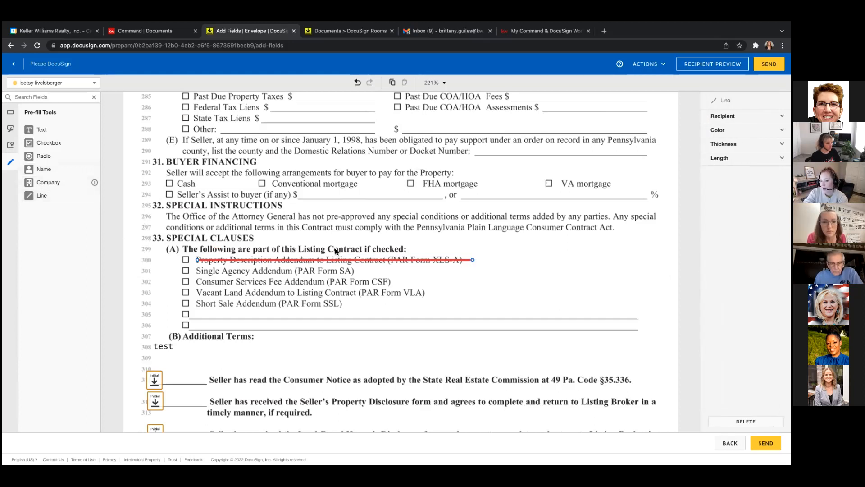
left_click(42, 196)
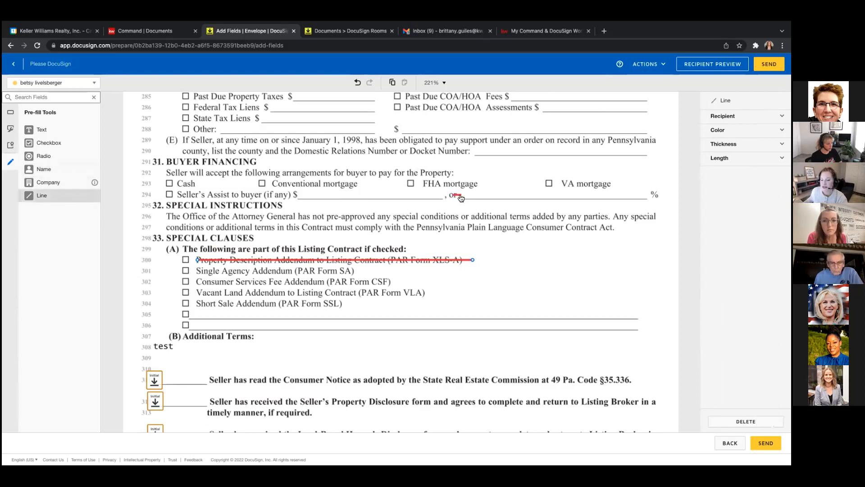
left_click(724, 145)
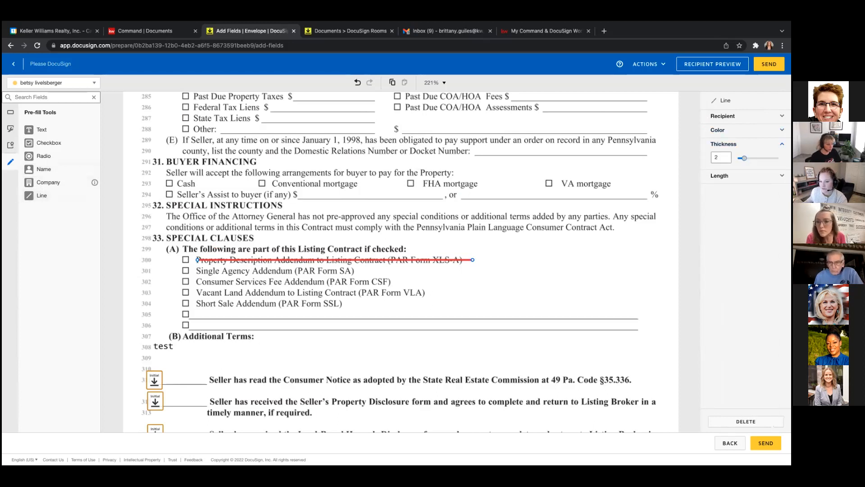
left_click_drag(745, 158, 765, 158)
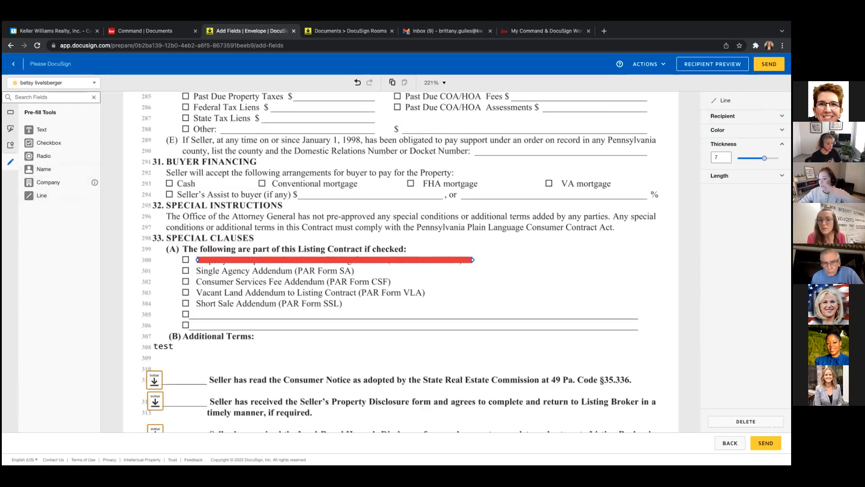
Recolour the strike line cyan and review its recipient and length (303) settings.
left_click(539, 281)
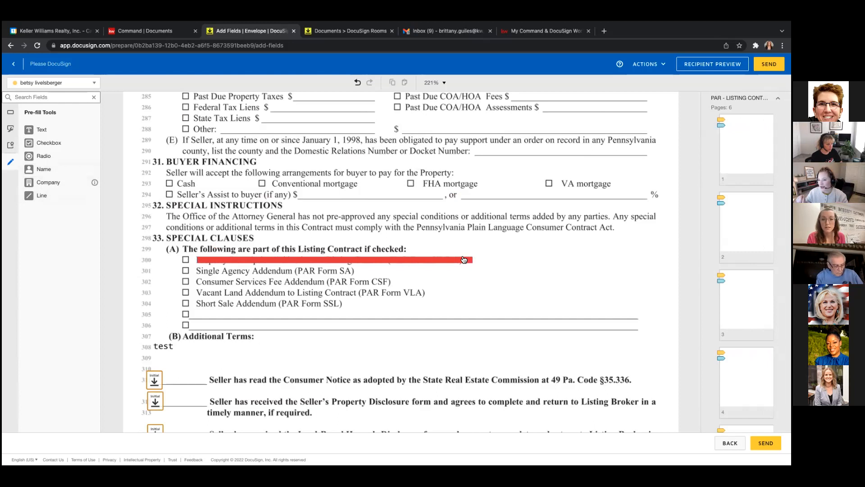
left_click(443, 260)
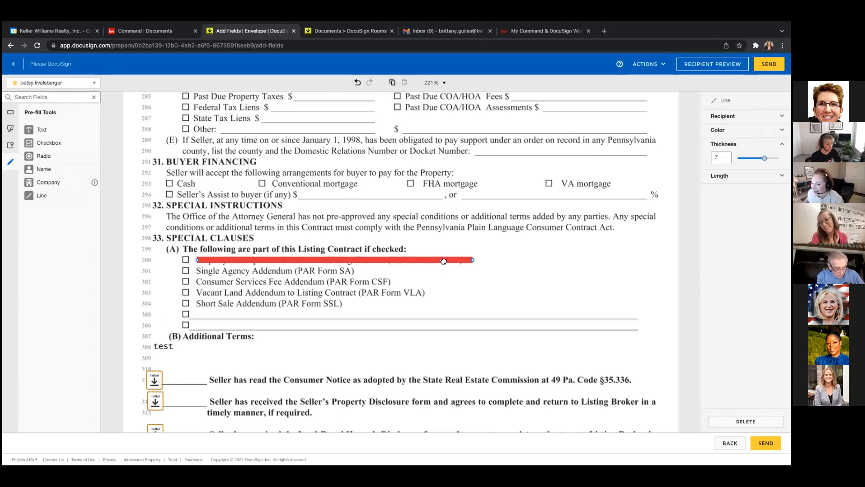
left_click(718, 130)
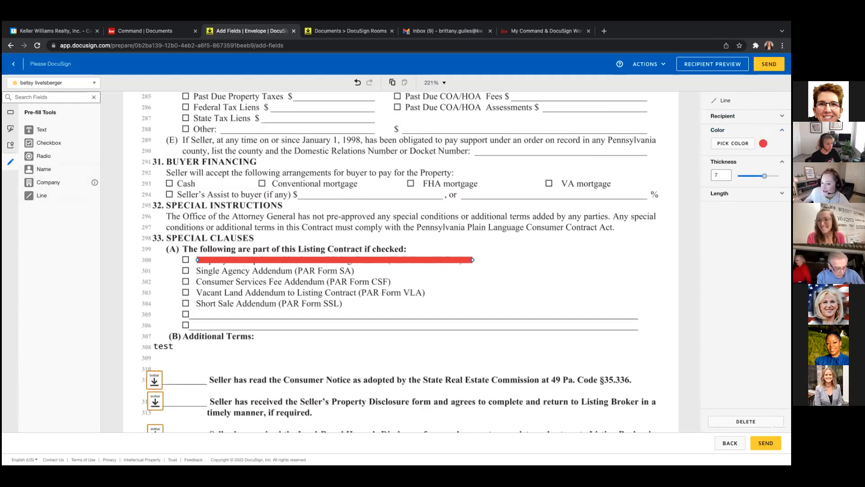
left_click(733, 143)
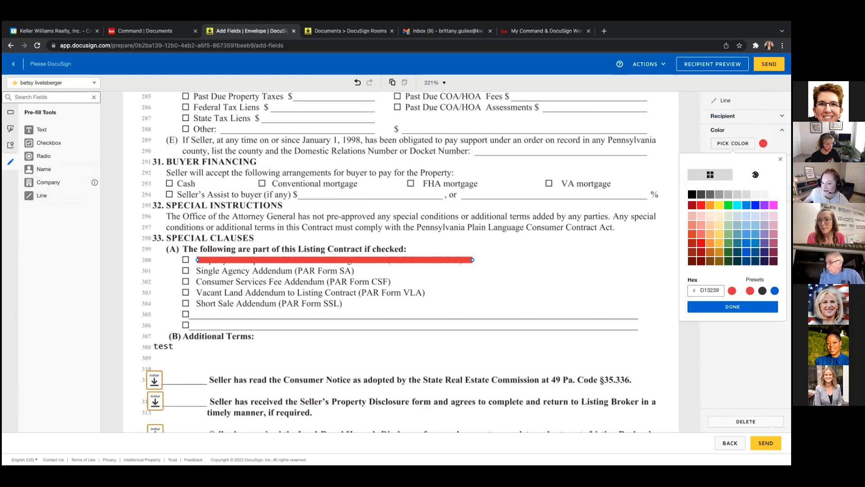
left_click(737, 206)
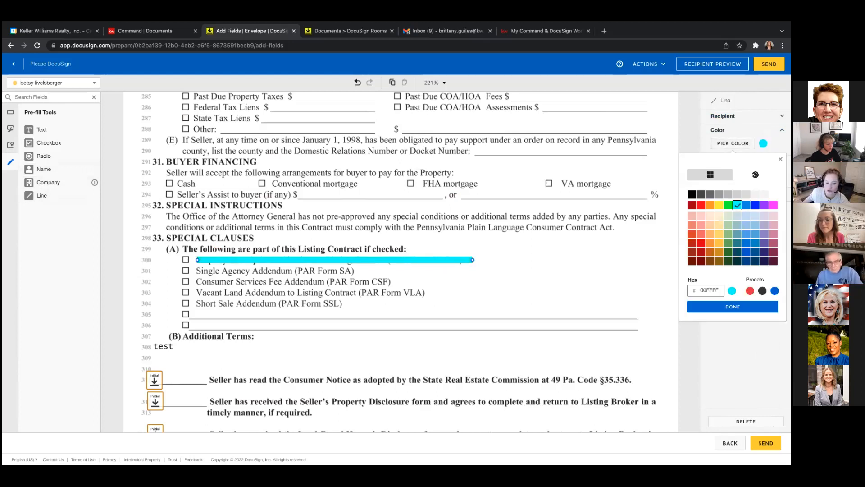
left_click(729, 234)
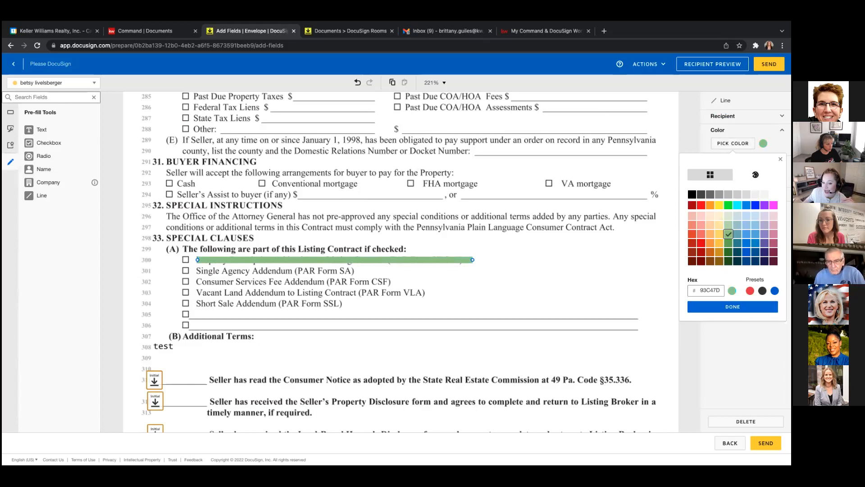
left_click(774, 243)
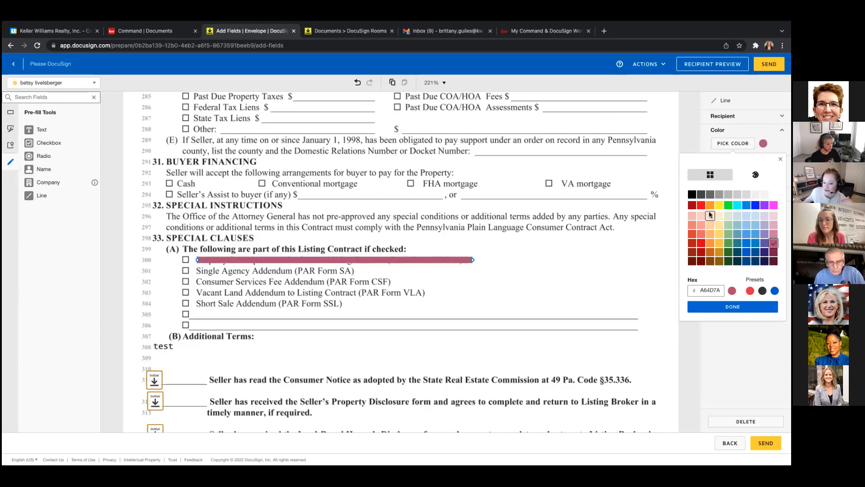
left_click(737, 205)
left_click(733, 306)
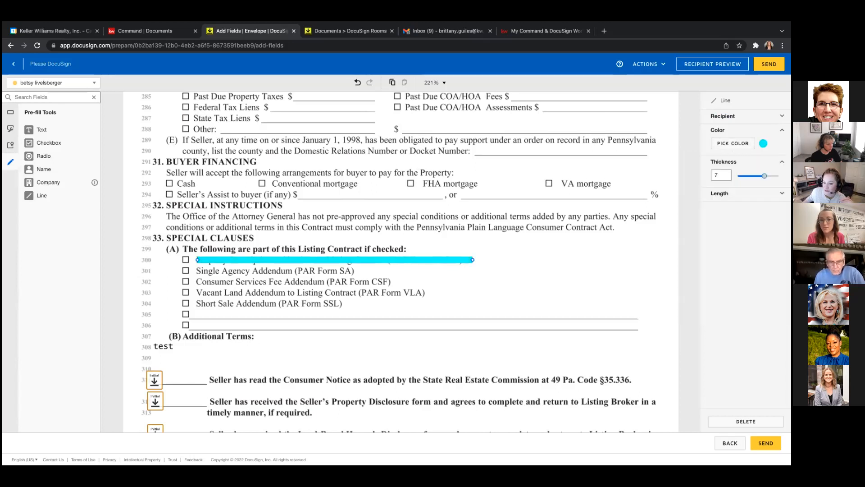
left_click(731, 116)
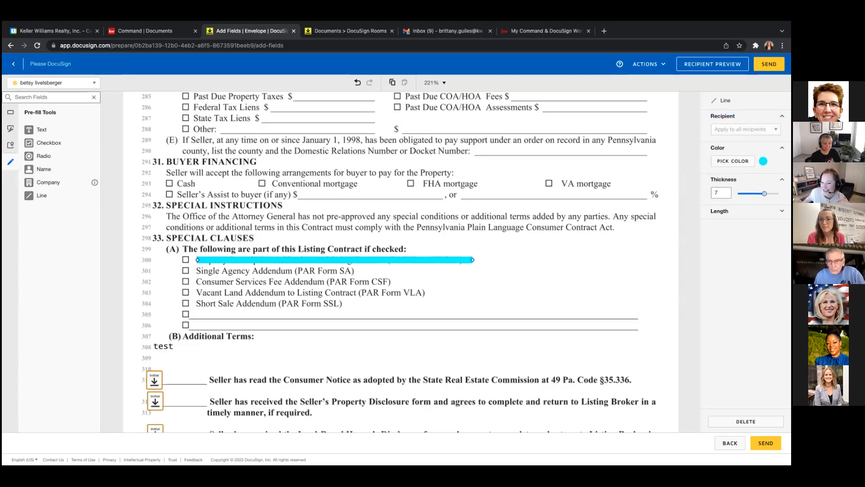
left_click(719, 210)
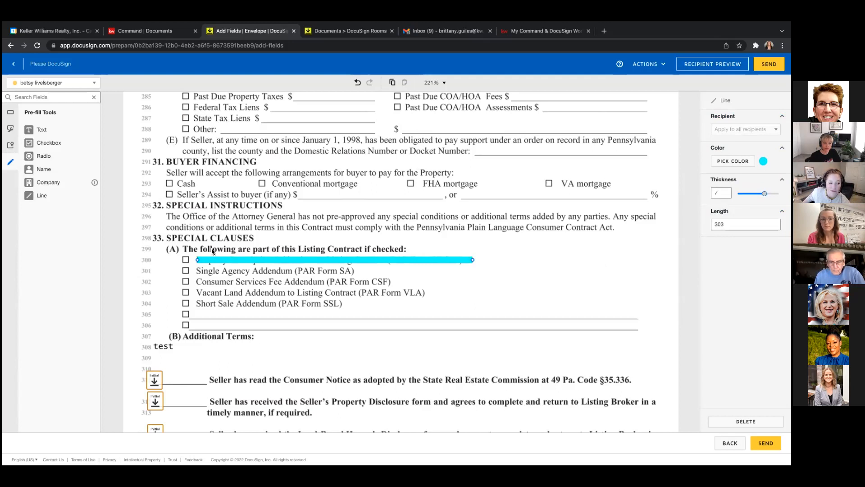
left_click(65, 203)
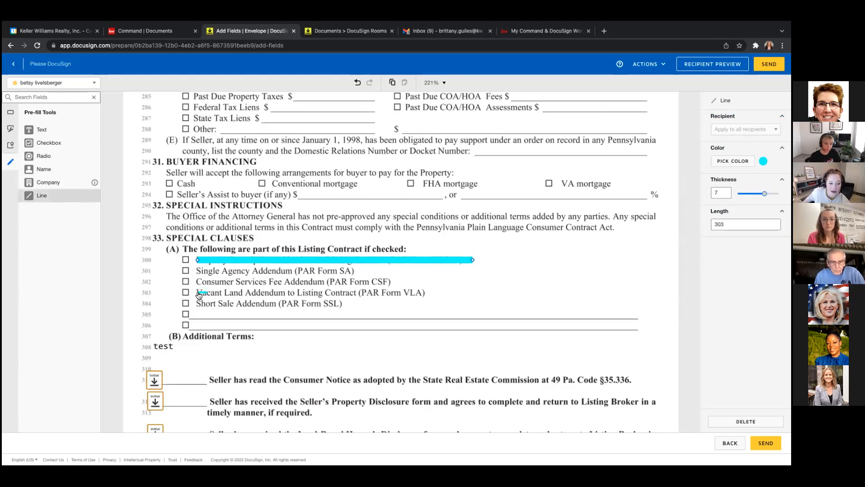
Draw two diagonal lines across the addendum rows, making one thick and blue.
mouse_move(202, 292)
left_mouse_down()
mouse_move(424, 293)
mouse_move(252, 288)
mouse_move(199, 265)
left_mouse_up()
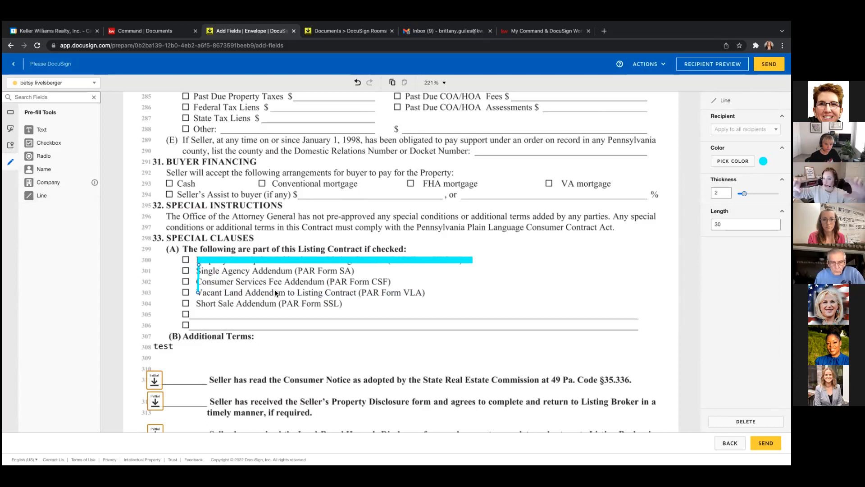
left_click_drag(199, 283, 334, 320)
left_click(42, 196)
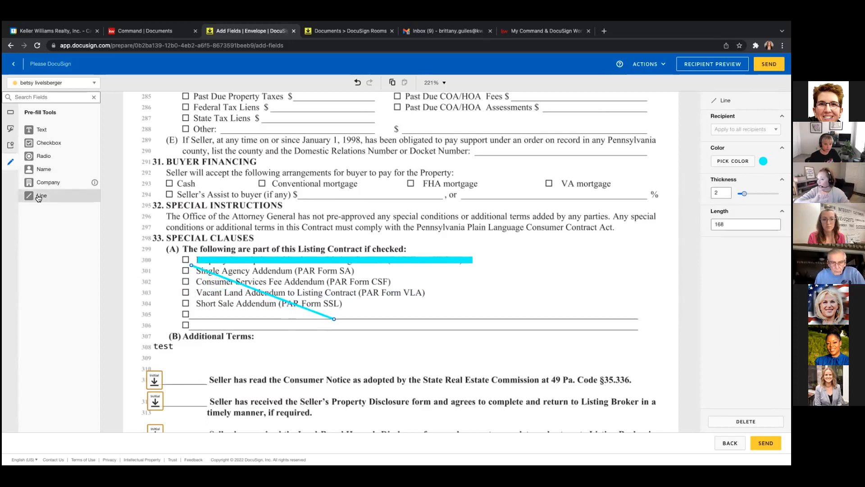
left_click_drag(199, 314, 360, 260)
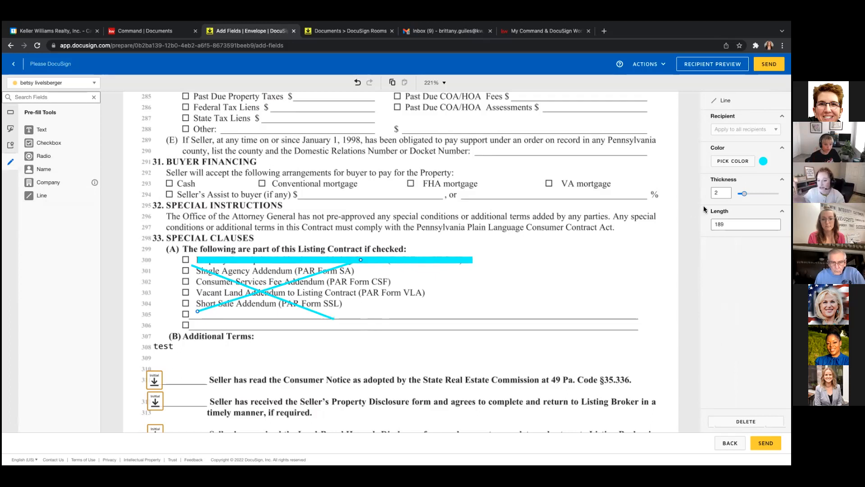
left_click_drag(744, 194, 768, 194)
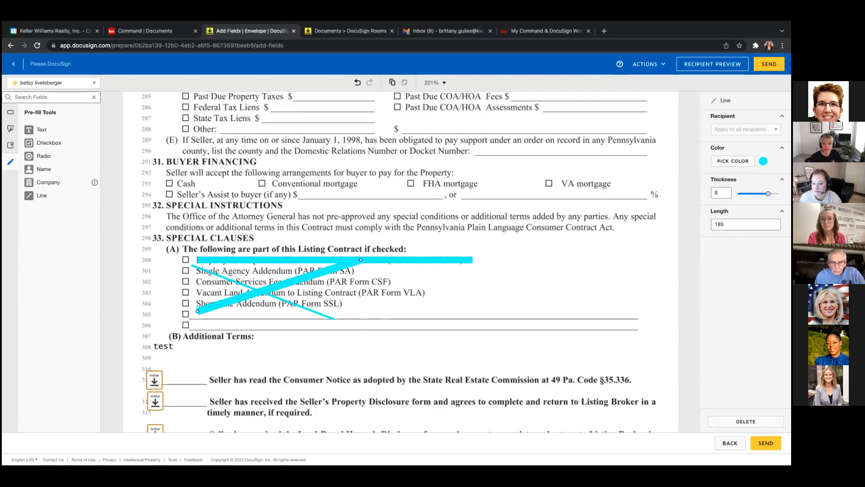
left_click(732, 161)
left_click(756, 223)
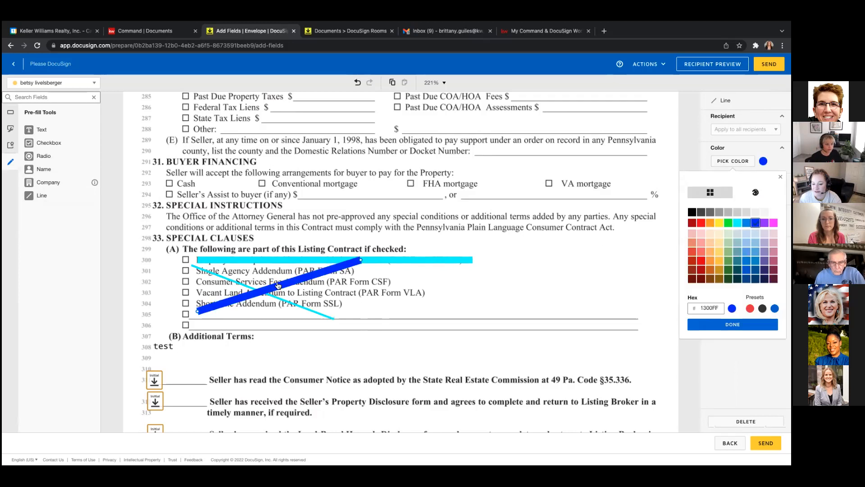
Make the second diagonal blue and thickness 10 to match, completing the X.
left_click(221, 276)
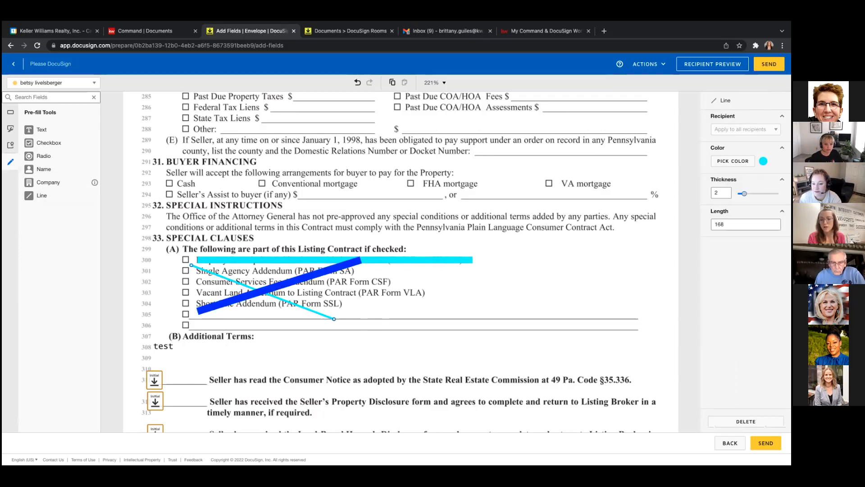
left_click(732, 161)
left_click(746, 260)
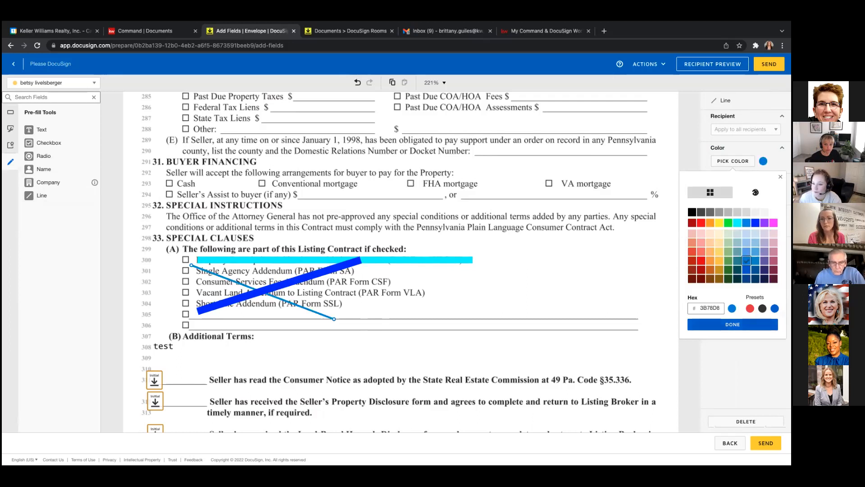
left_click(732, 324)
left_click_drag(744, 194, 776, 194)
left_click(535, 298)
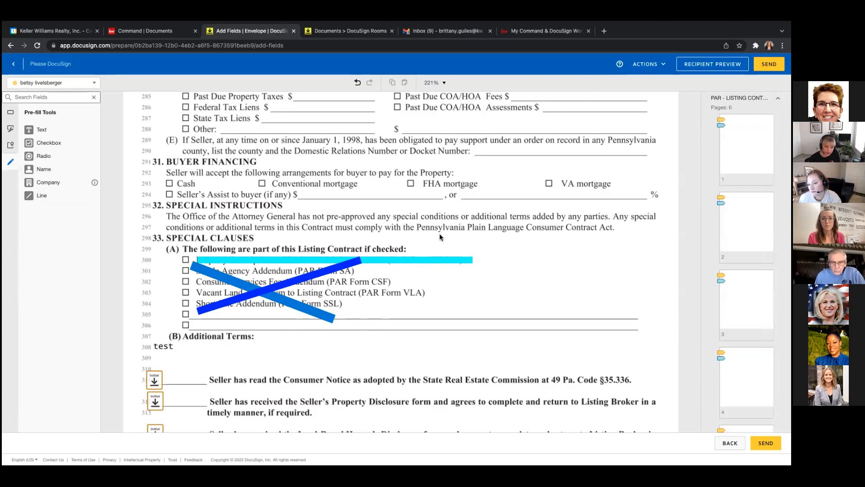
Cover 'FHA mortgage' on line 293 with a white (FFFFFF) line of thickness 10.
left_click(45, 198)
left_click_drag(423, 182, 482, 184)
left_click(732, 161)
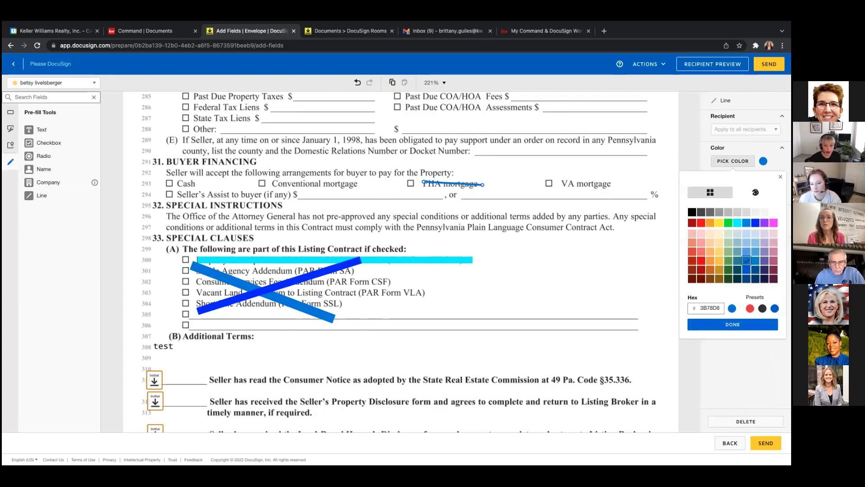
left_click(773, 211)
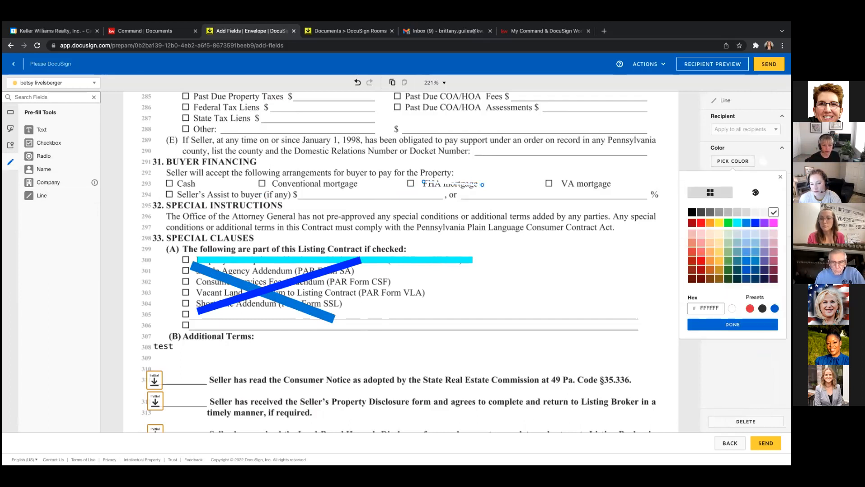
left_click(733, 325)
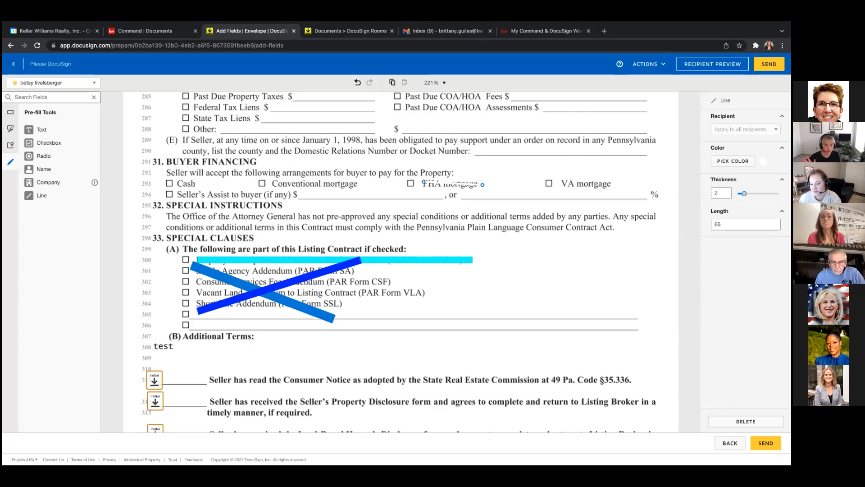
left_click_drag(745, 193, 776, 194)
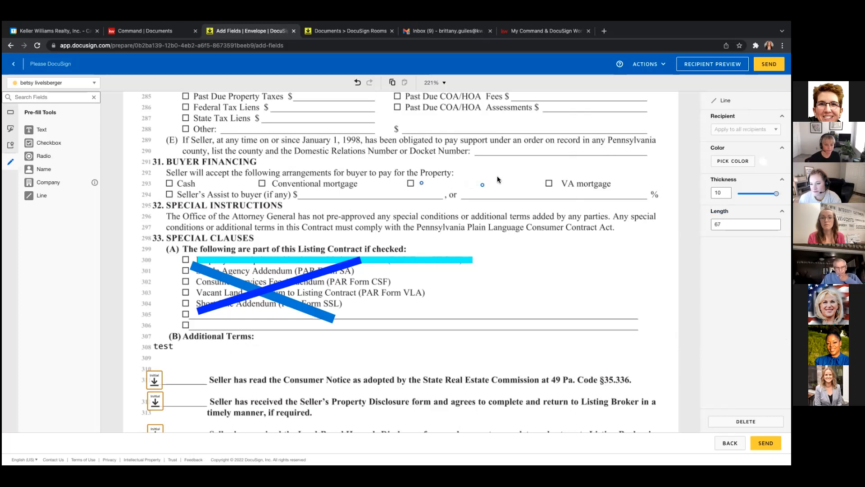
left_click(513, 180)
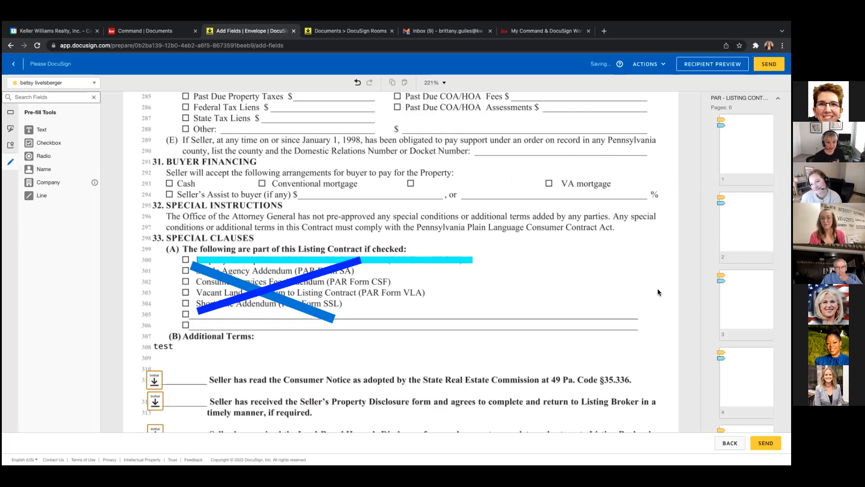
Scroll down to page 2 of the Sellers Property Disclosure Statement, showing sections 1–2.
scroll(693, 258, "down", 2)
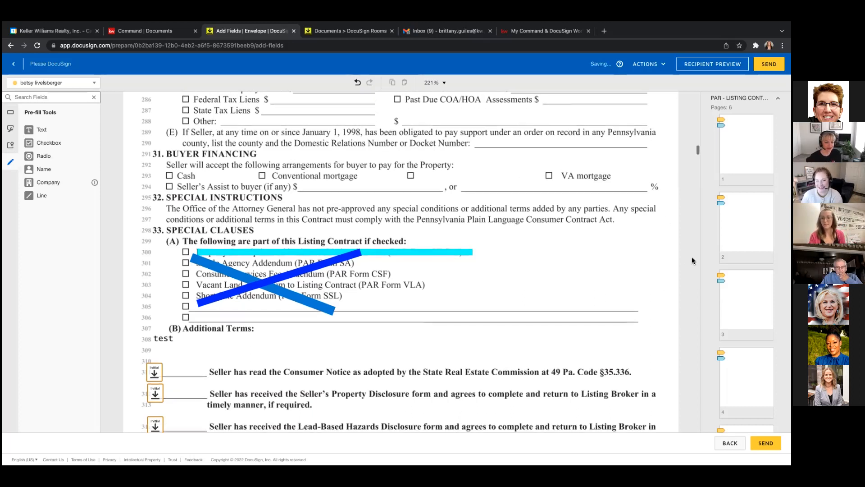
scroll(692, 256, "down", 3)
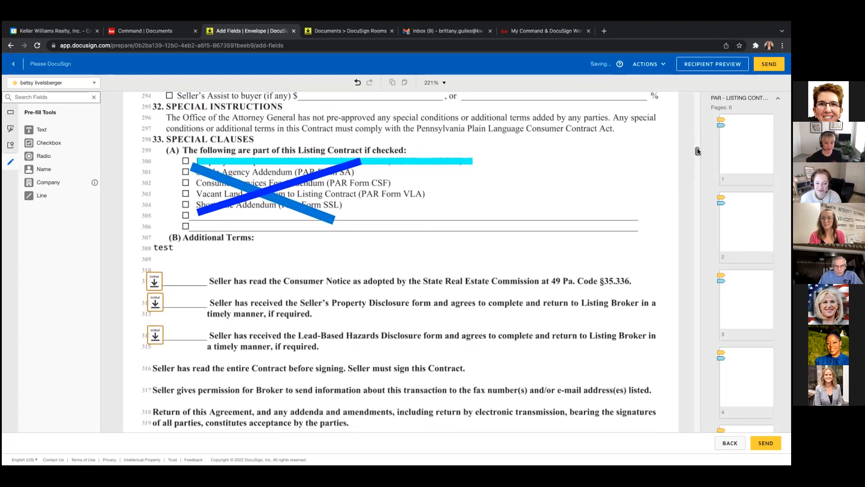
scroll(697, 150, "down", 10)
scroll(696, 153, "down", 15)
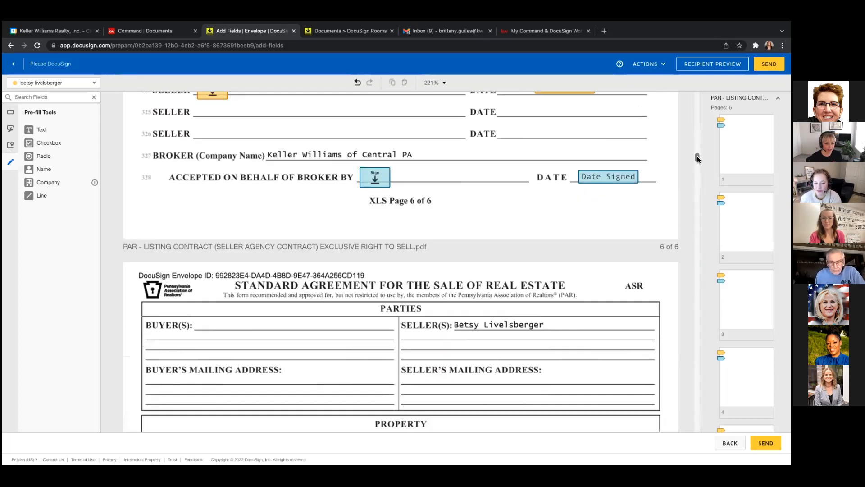
left_click_drag(698, 167, 697, 291)
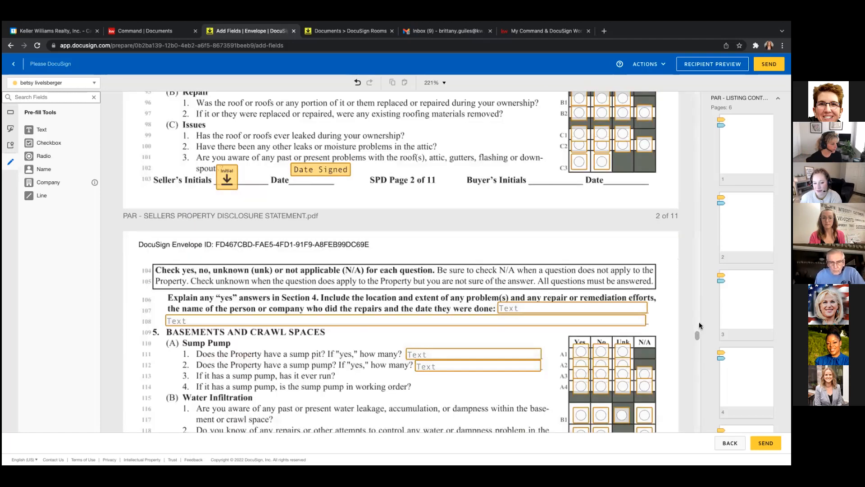
scroll(699, 321, "up", 15)
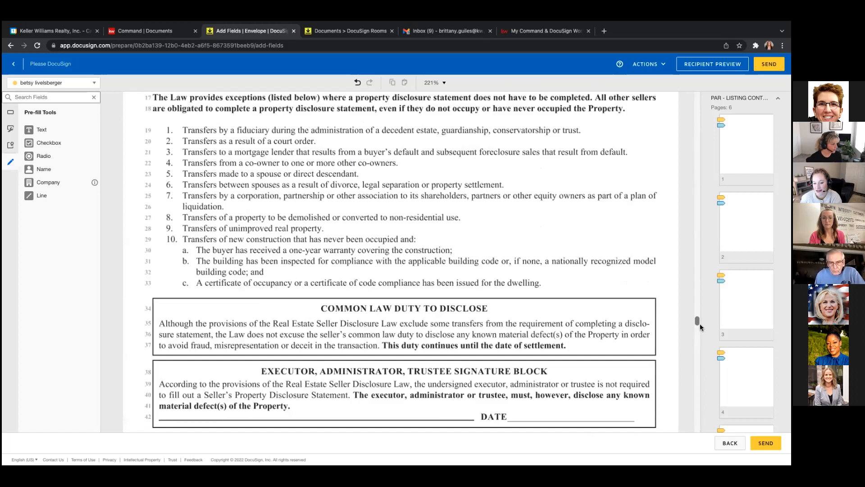
scroll(700, 326, "up", 3)
scroll(700, 326, "down", 10)
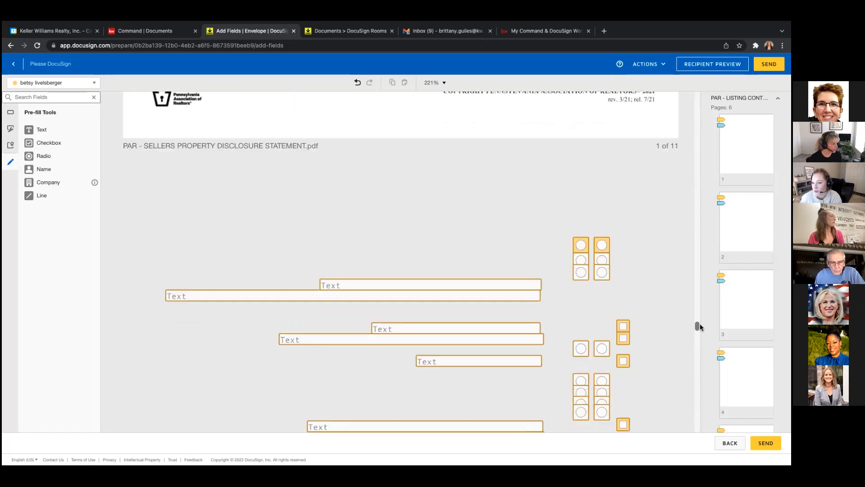
scroll(700, 327, "down", 1)
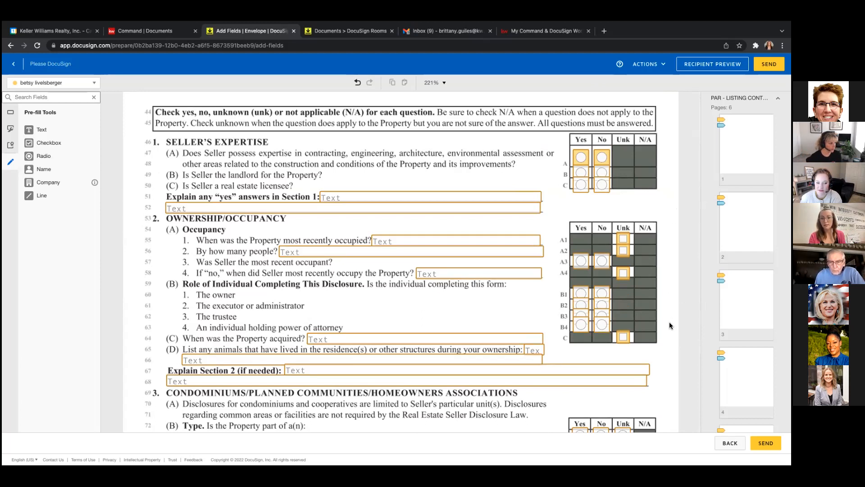
left_click(590, 264)
left_click(579, 307)
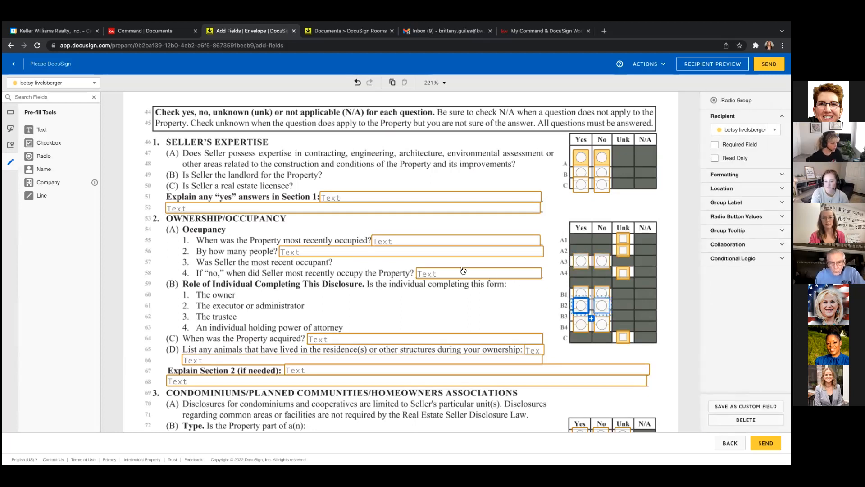
left_click(441, 276)
left_click(472, 313)
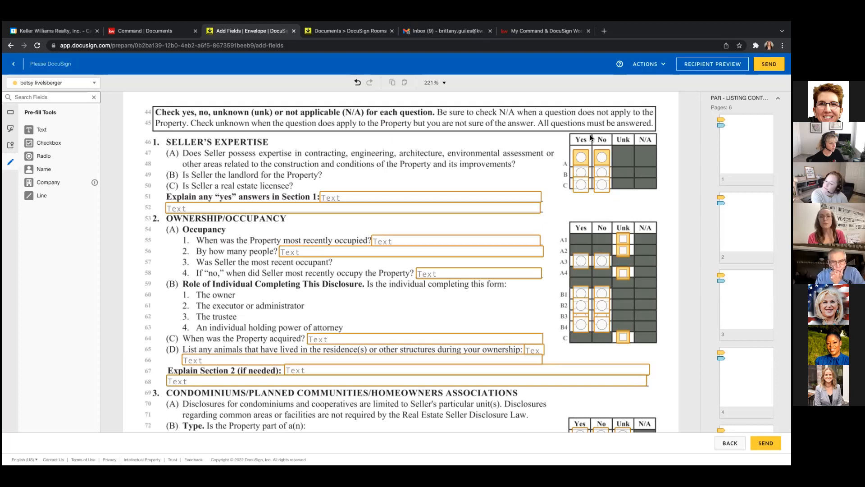
left_click(580, 164)
left_click(582, 173)
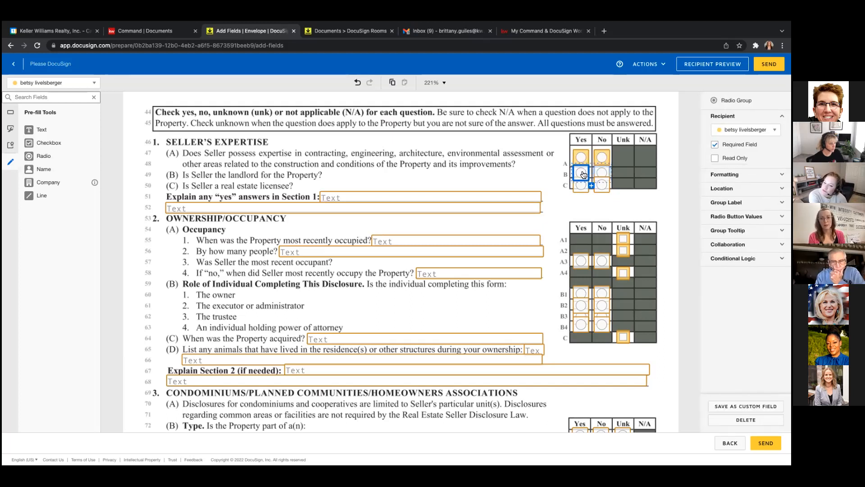
left_click(605, 174)
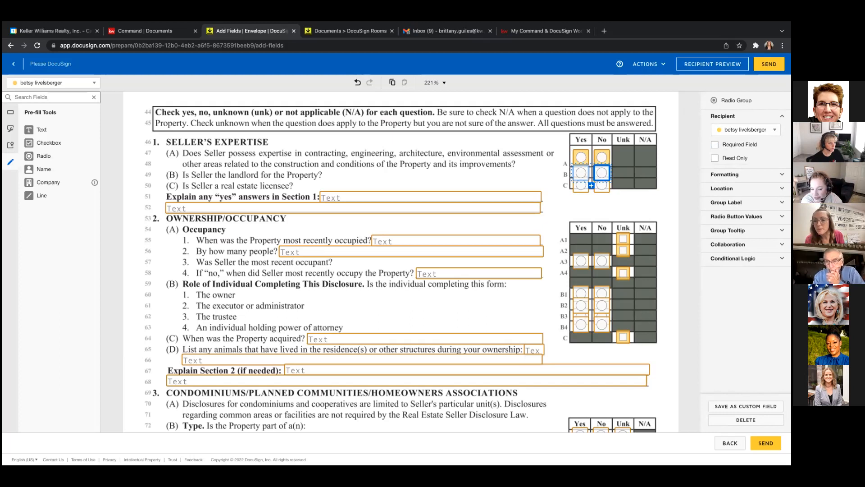
left_click(581, 190)
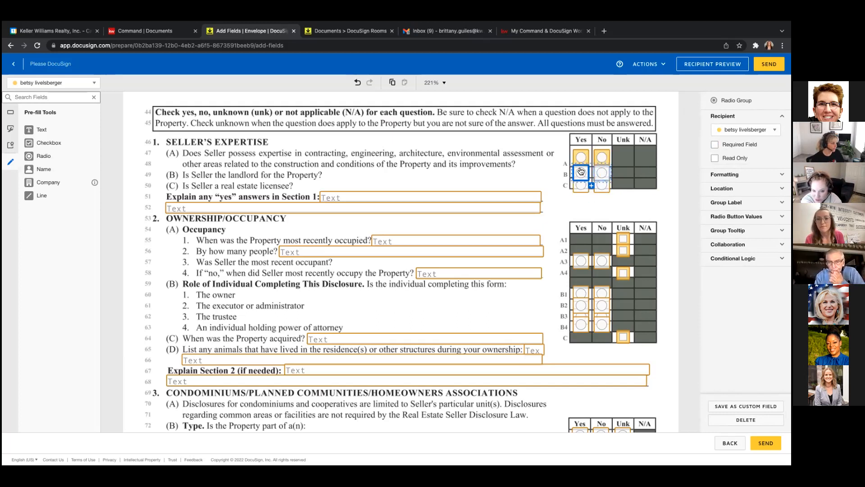
left_click(583, 154)
left_click(585, 179)
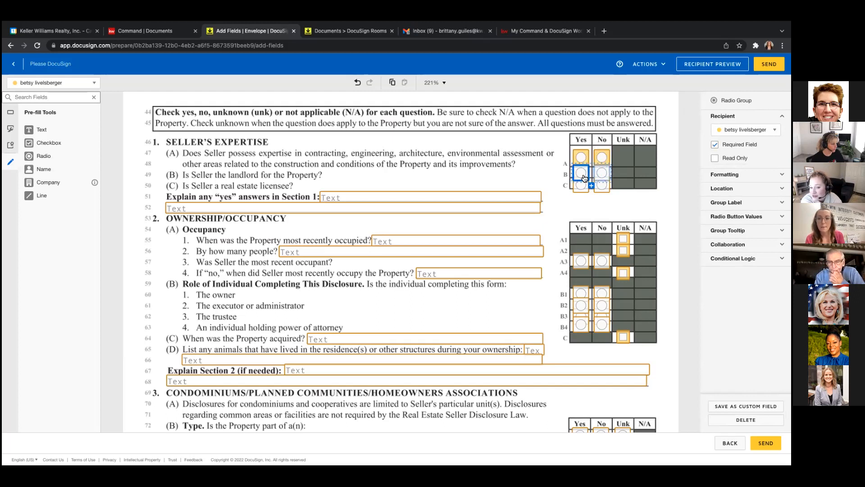
left_click(584, 191)
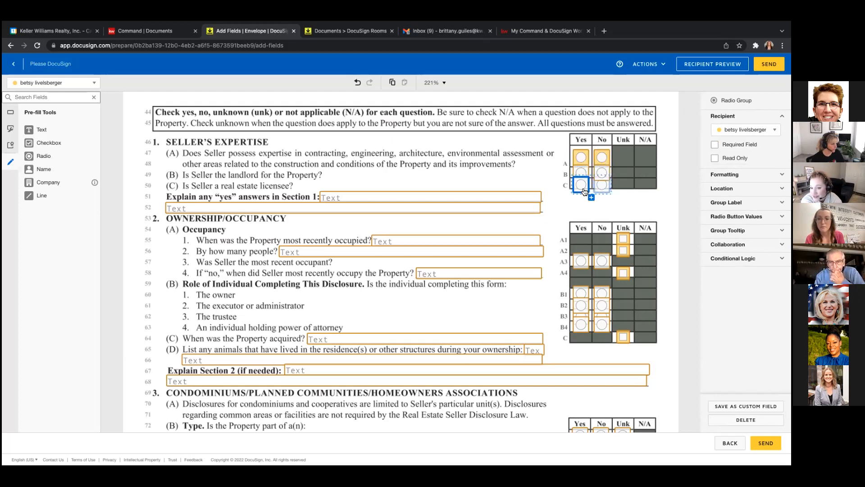
left_click(608, 155)
left_click(605, 173)
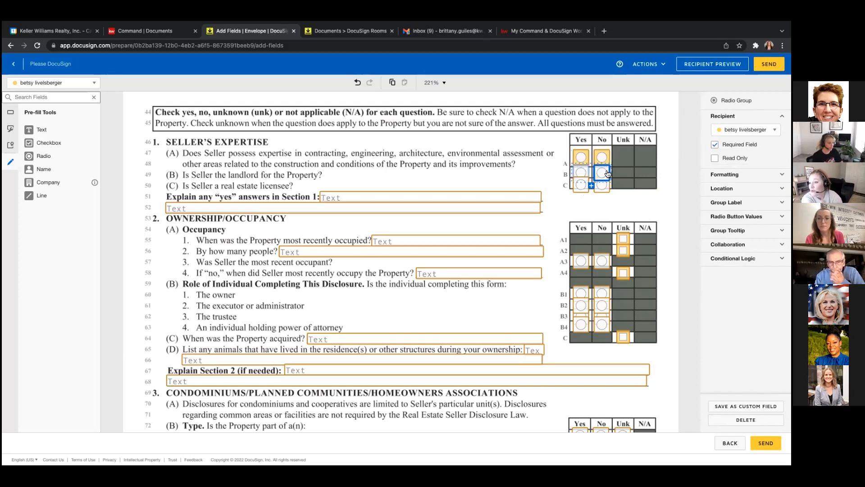
left_click(603, 188)
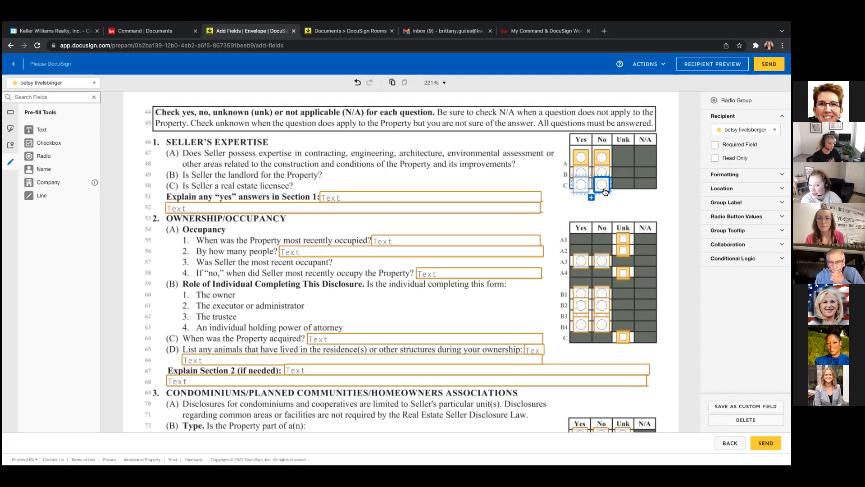
left_click(669, 174)
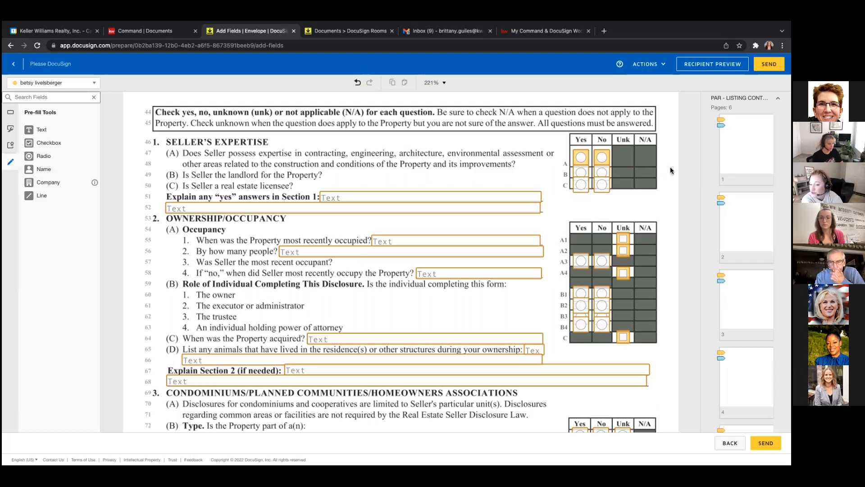
Drag the row B Yes/No radio pair down onto question C in Section 1.
left_click(581, 173)
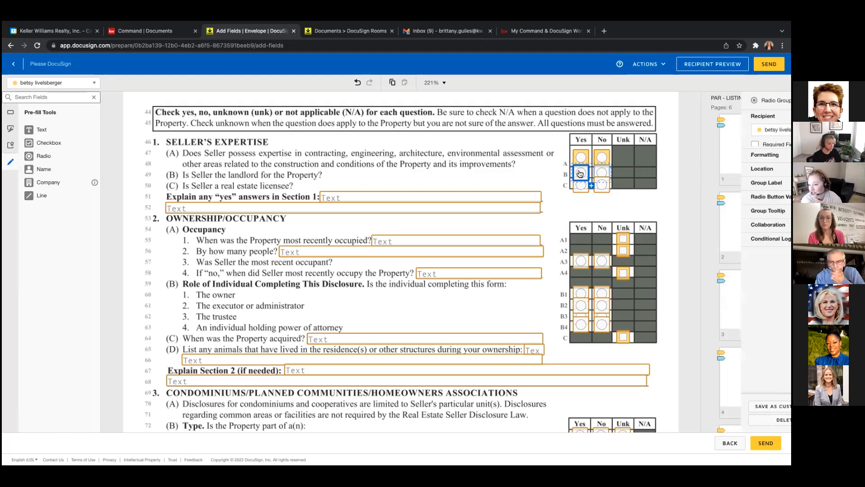
left_click_drag(579, 188, 579, 188)
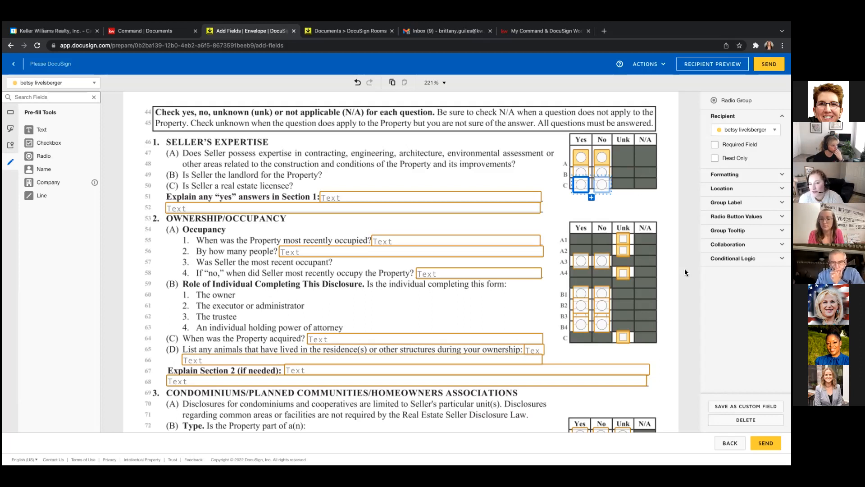
left_click(667, 252)
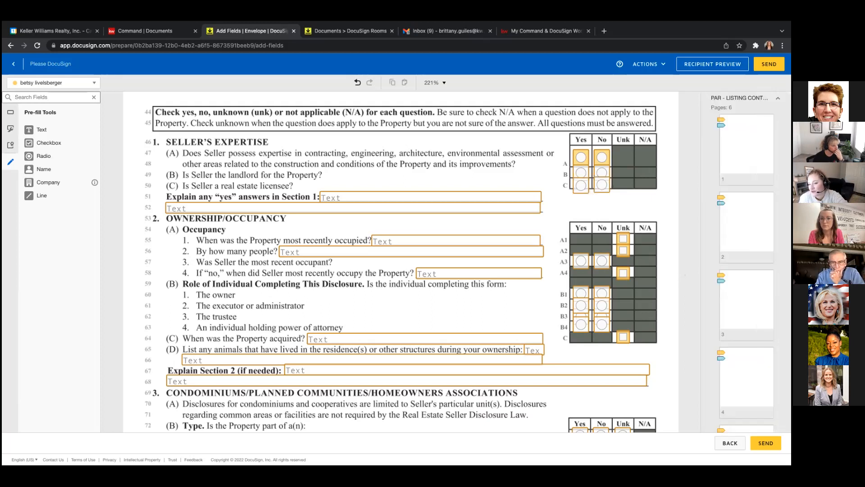
Preview the envelope as the seller and scroll through the listing contract's fields.
left_click(699, 64)
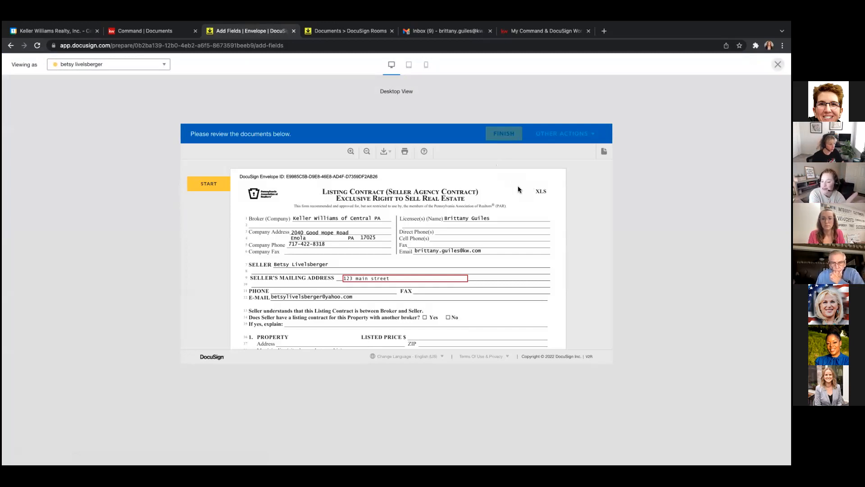
scroll(518, 186, "down", 3)
scroll(518, 186, "down", 10)
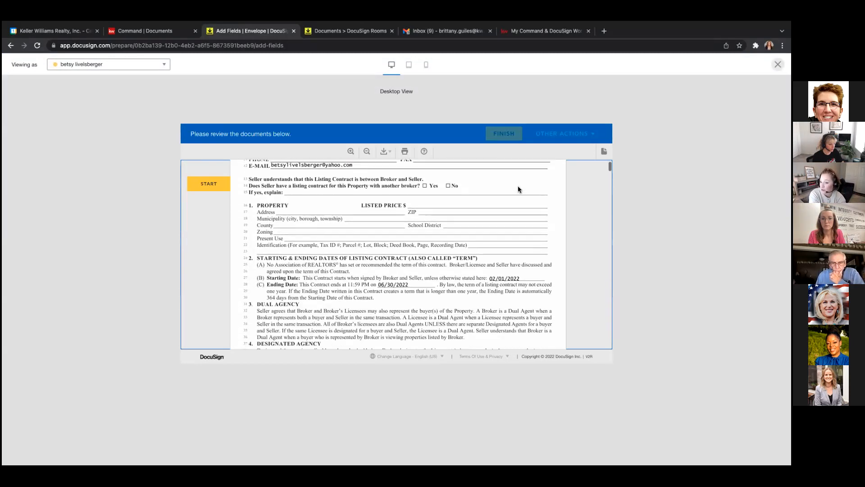
scroll(518, 187, "down", 8)
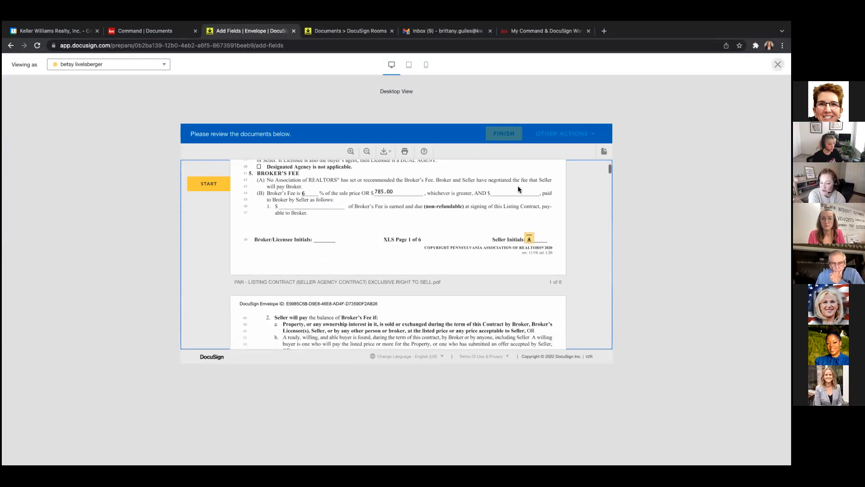
scroll(519, 188, "down", 10)
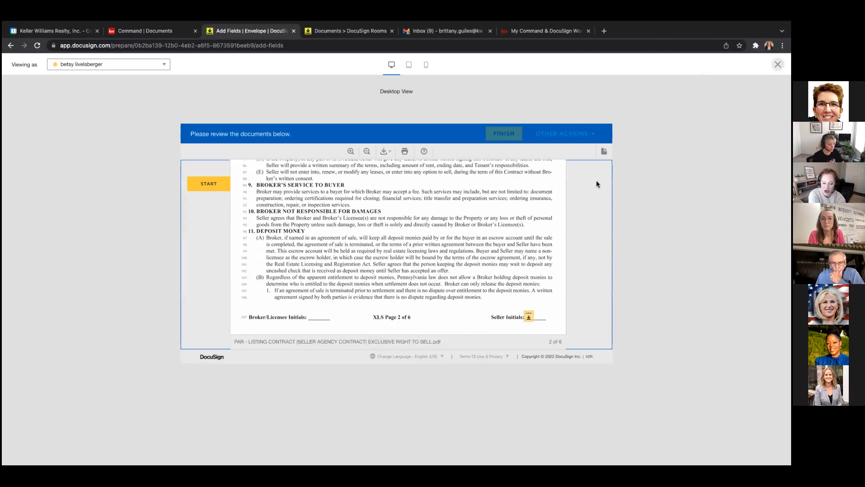
left_click_drag(608, 176, 609, 238)
left_click_drag(607, 272, 610, 320)
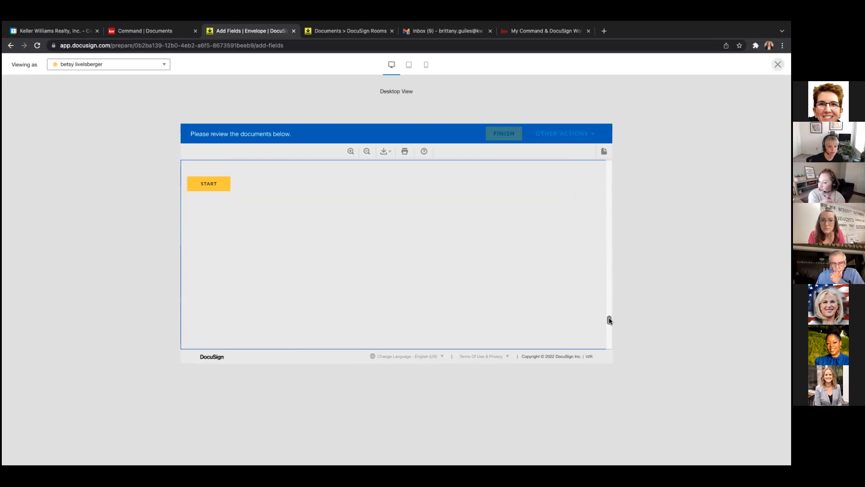
mouse_move(606, 206)
left_mouse_down()
mouse_move(605, 187)
mouse_move(607, 198)
left_mouse_up()
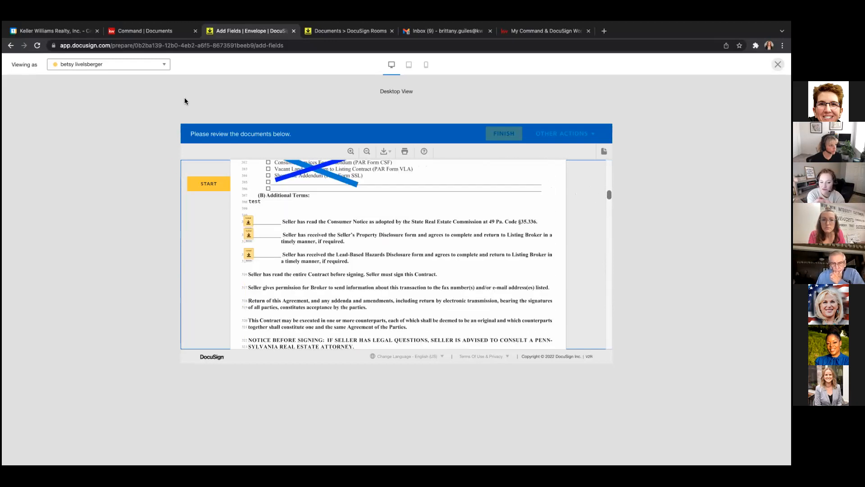
left_click(158, 66)
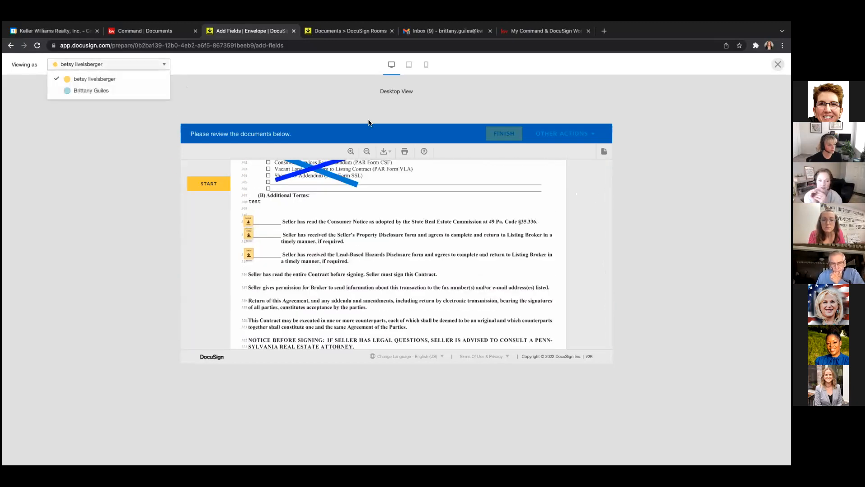
Switch the preview to the listing agent, scroll the contract, then close the preview.
left_click(136, 91)
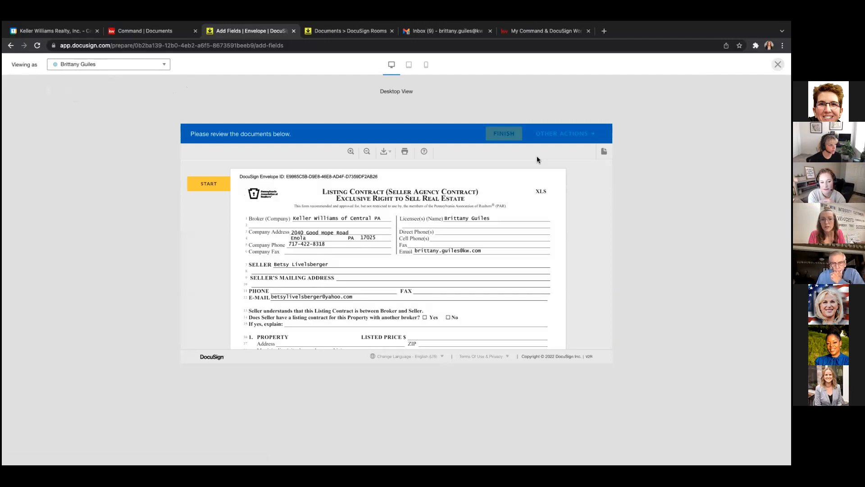
scroll(605, 181, "down", 1)
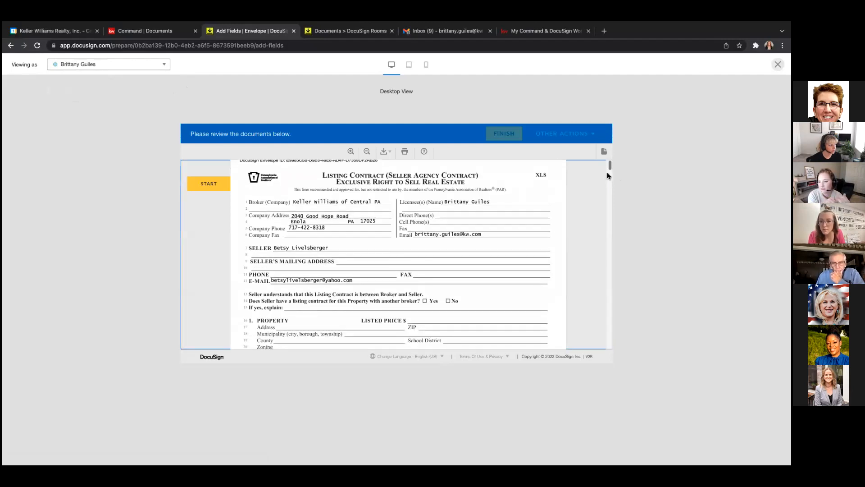
left_click_drag(609, 168, 610, 205)
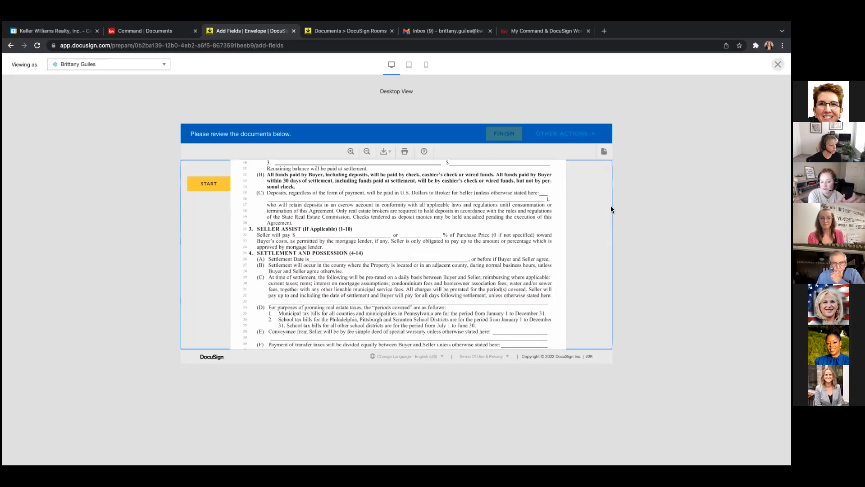
left_click(777, 64)
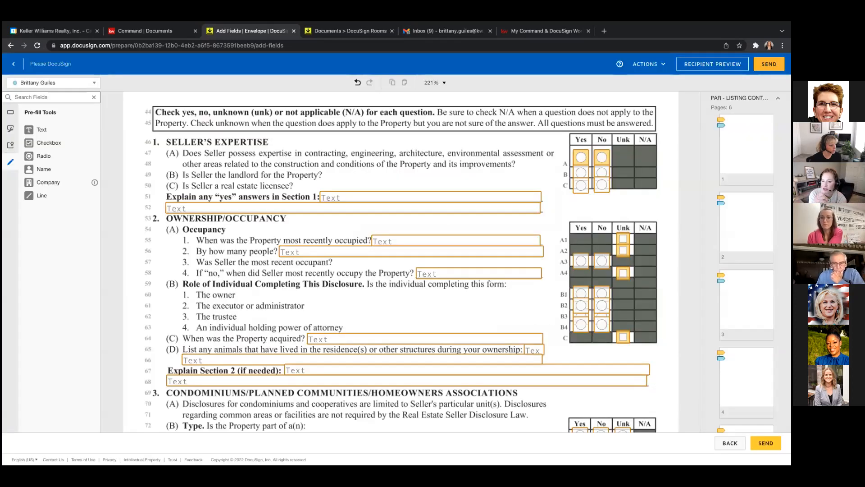
Send the SAS, LC, 2-1-22 envelope and close the extra Documents browser tab.
left_click(770, 64)
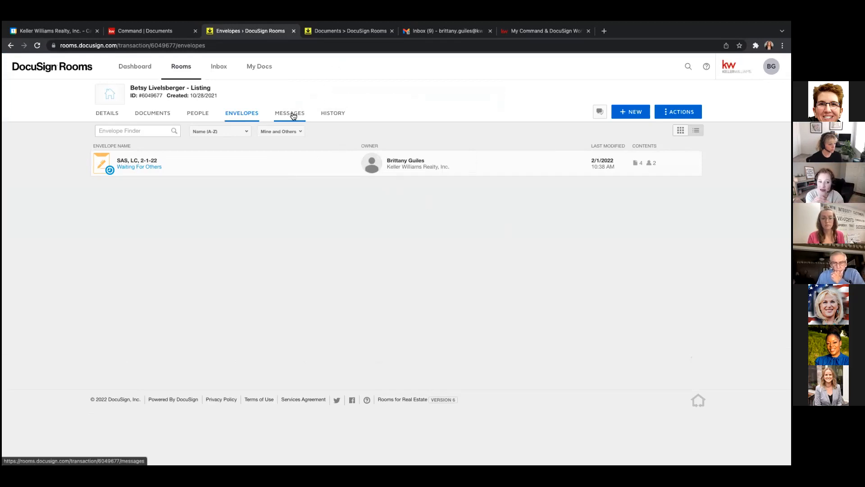
left_click(391, 31)
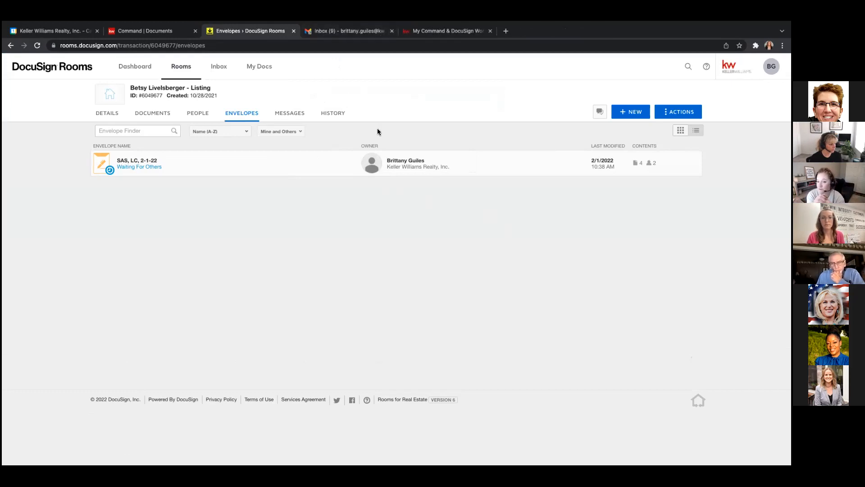
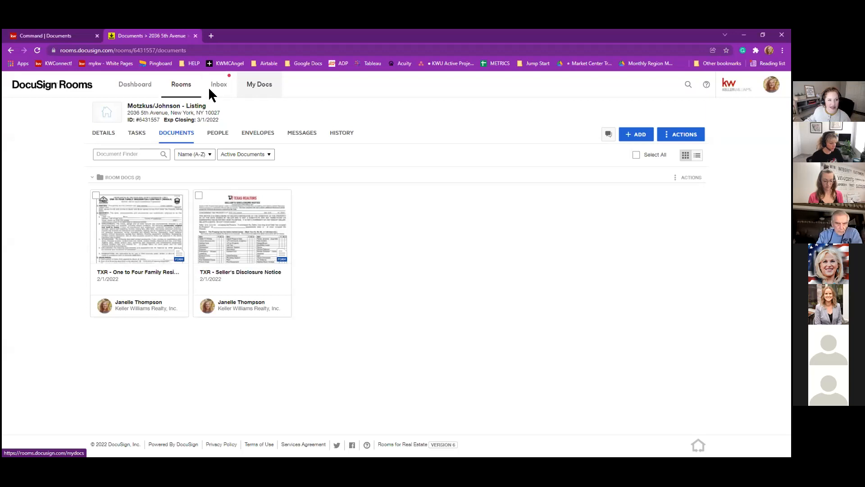
Reload the room's Documents list so the certification and signed TXR contract appear under Room Docs.
left_click(209, 90)
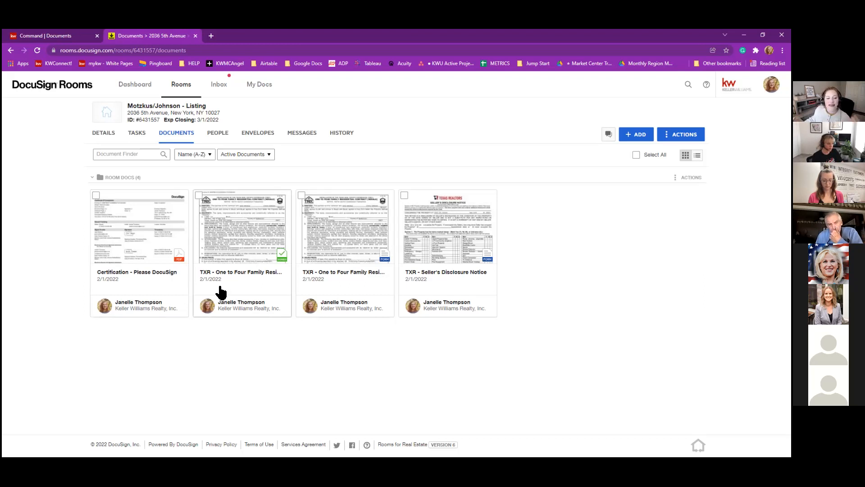
Create the folders 'Signed Docs' and 'Old Docs - Don't use' in the listing room.
left_click(674, 137)
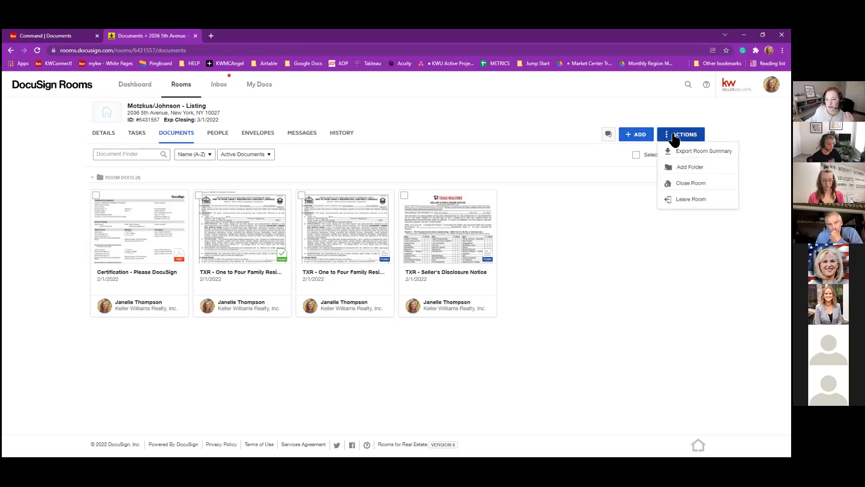
left_click(687, 169)
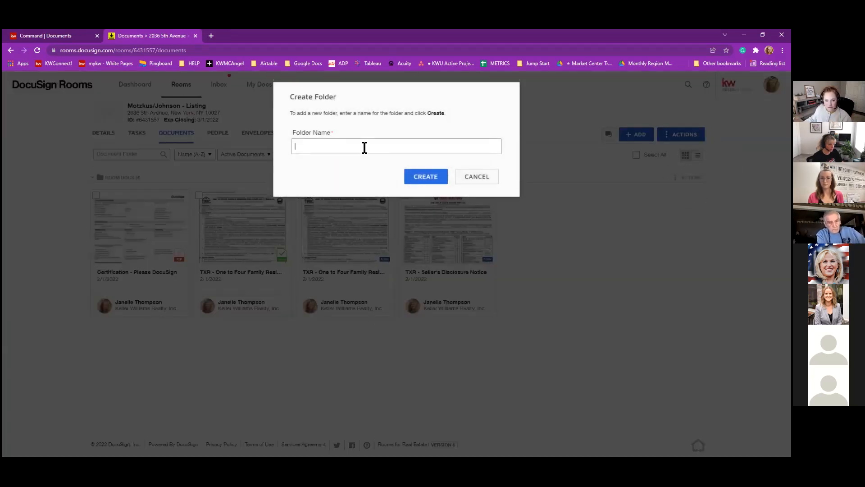
type("Signed Docs")
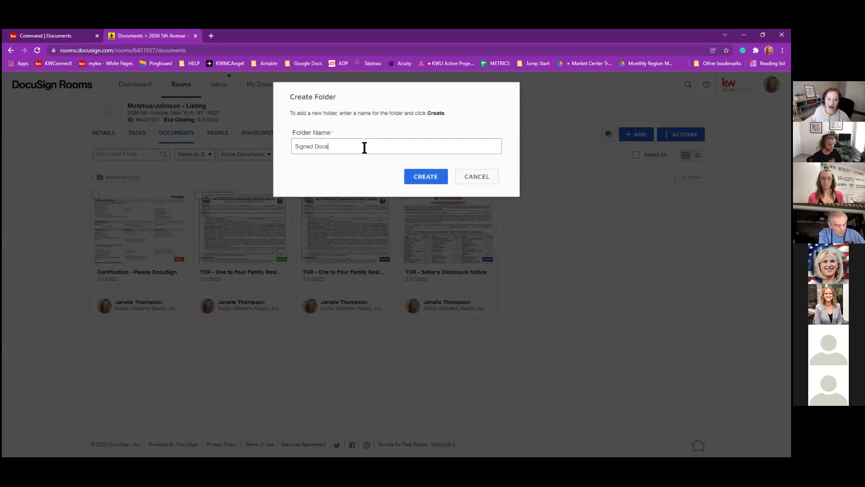
left_click(414, 177)
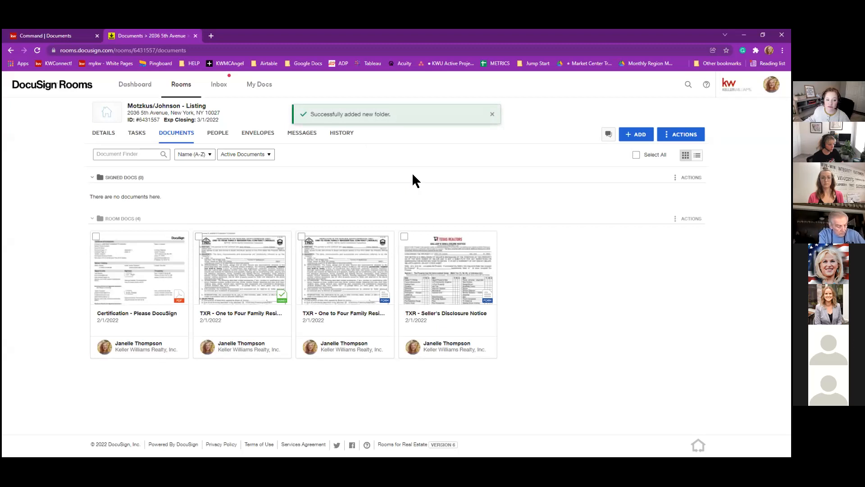
left_click(681, 134)
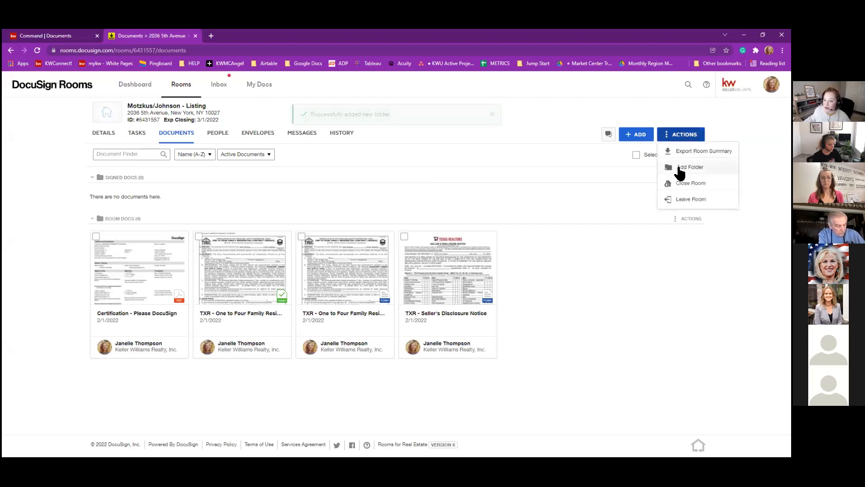
left_click(680, 168)
type("Old Docs - Don't use")
left_click(428, 177)
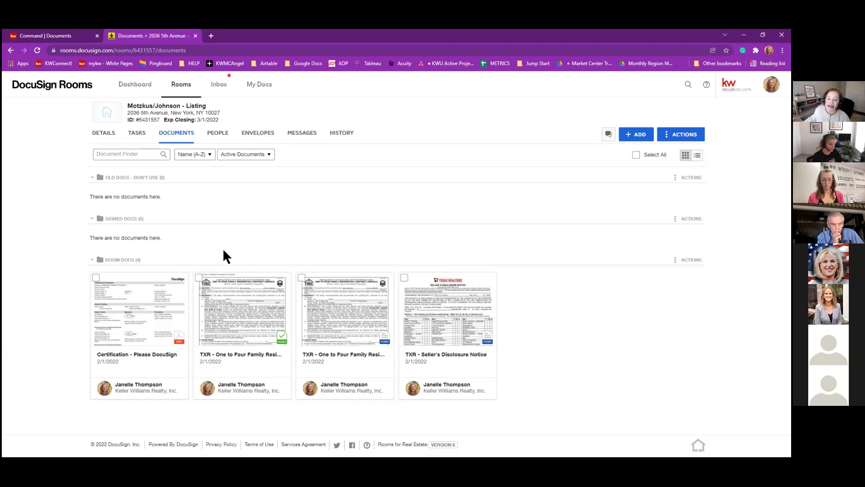
Move the completed One to Four Family contract into Signed Docs; start moving the other copy, then cancel.
left_click(239, 324)
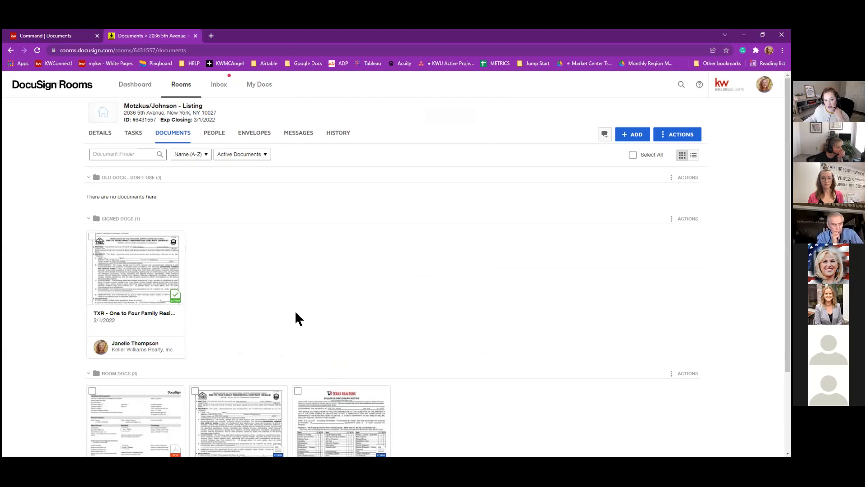
scroll(296, 312, "down", 1)
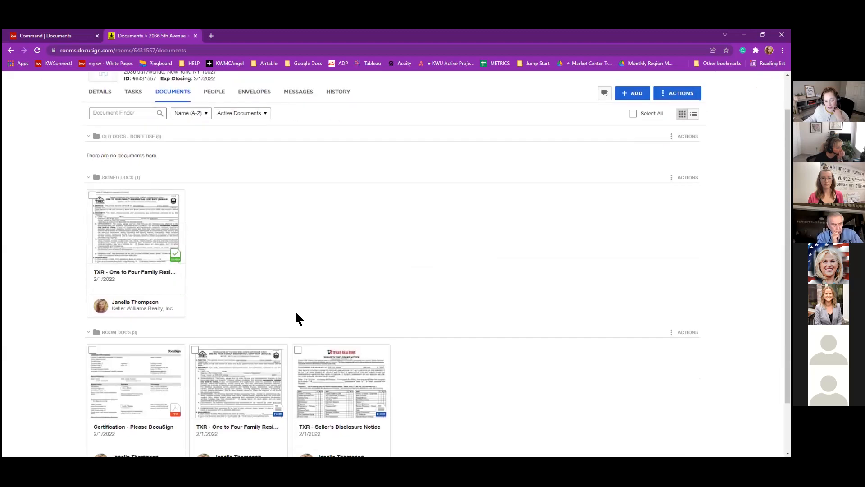
left_click(195, 350)
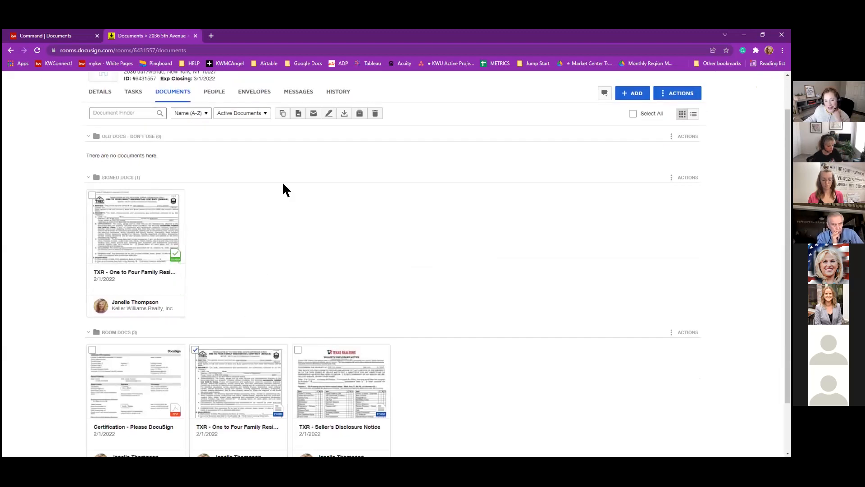
left_click(298, 113)
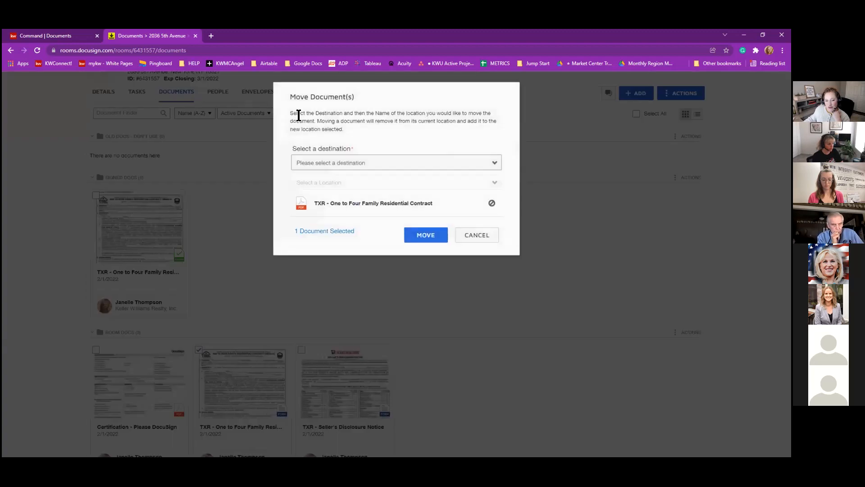
left_click(493, 166)
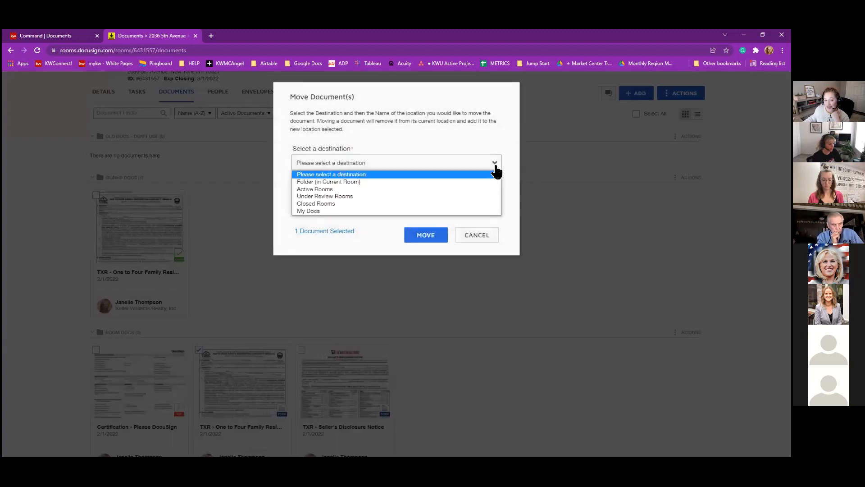
left_click(339, 181)
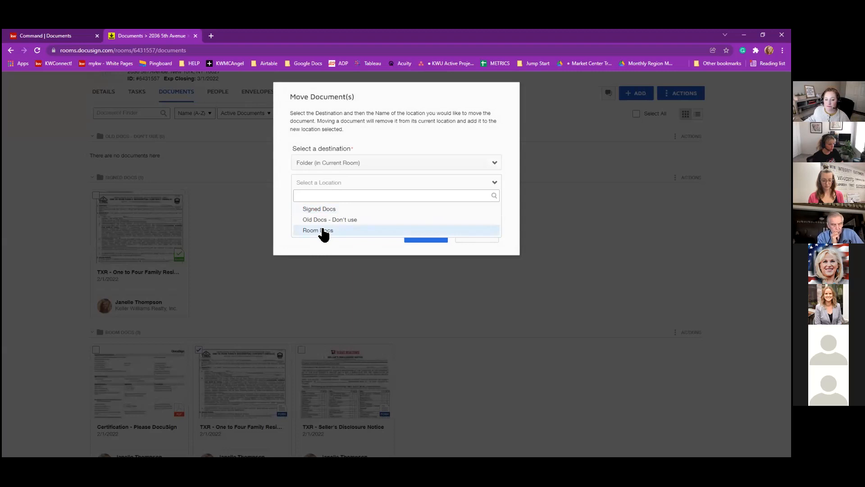
left_click(363, 251)
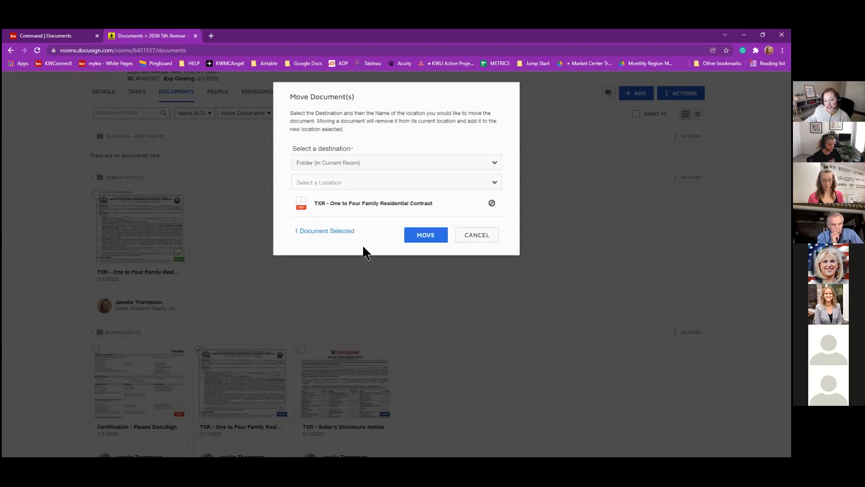
left_click(478, 237)
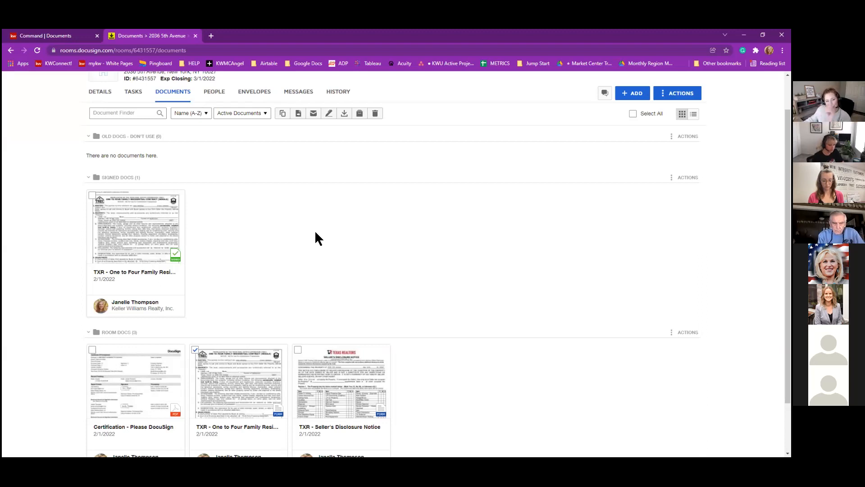
Reload the KW Command listing Documents page and keep DocuSign as the attach source.
left_click(55, 39)
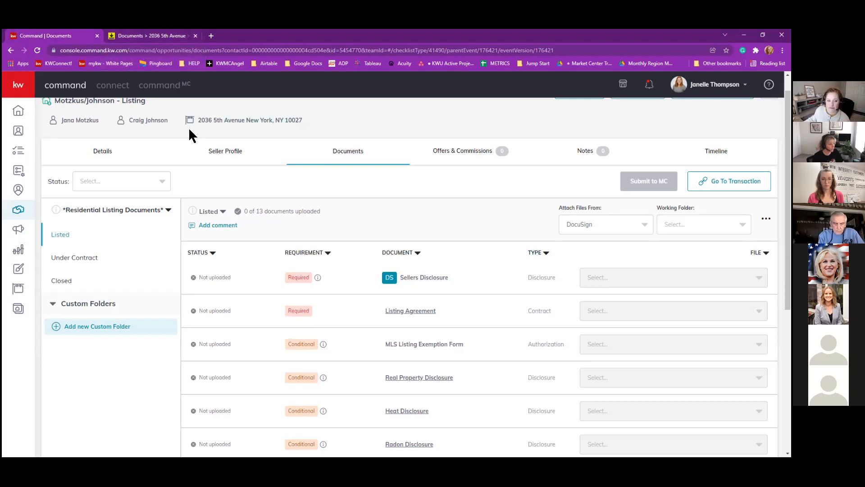
left_click(38, 50)
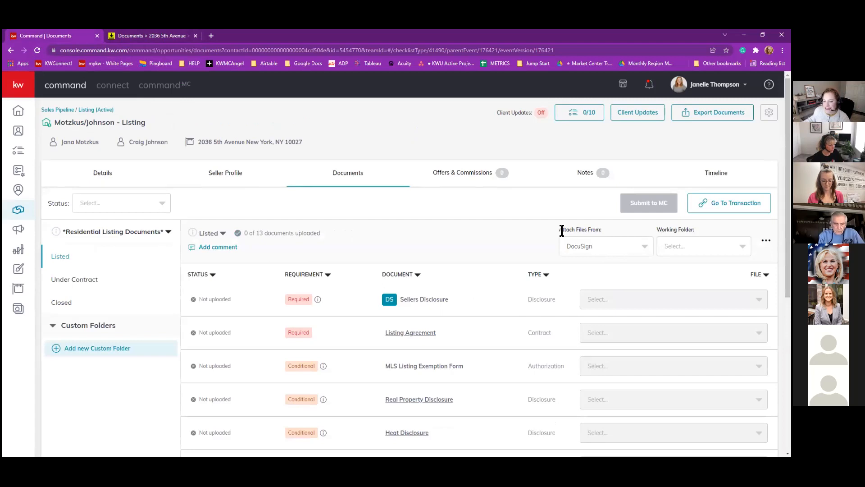
left_click(593, 247)
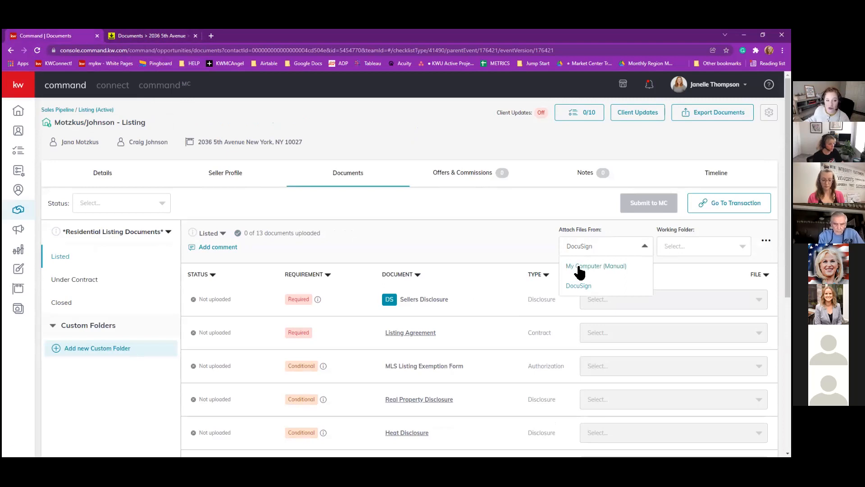
left_click(579, 287)
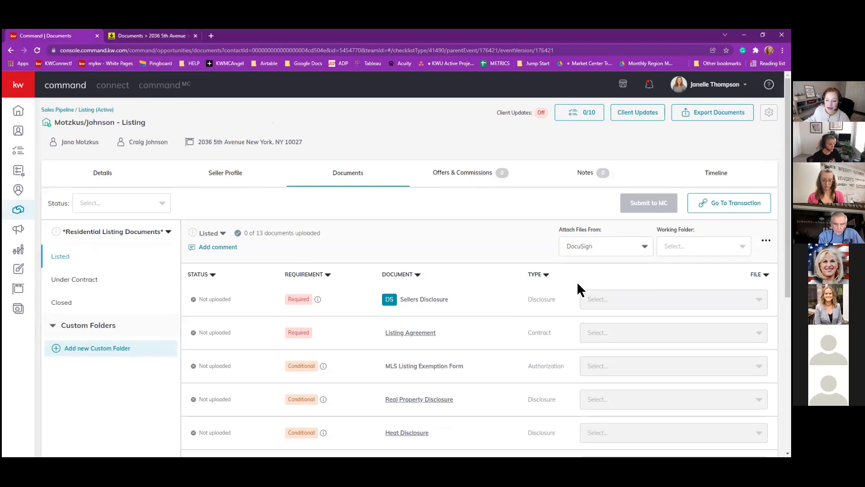
left_click(694, 246)
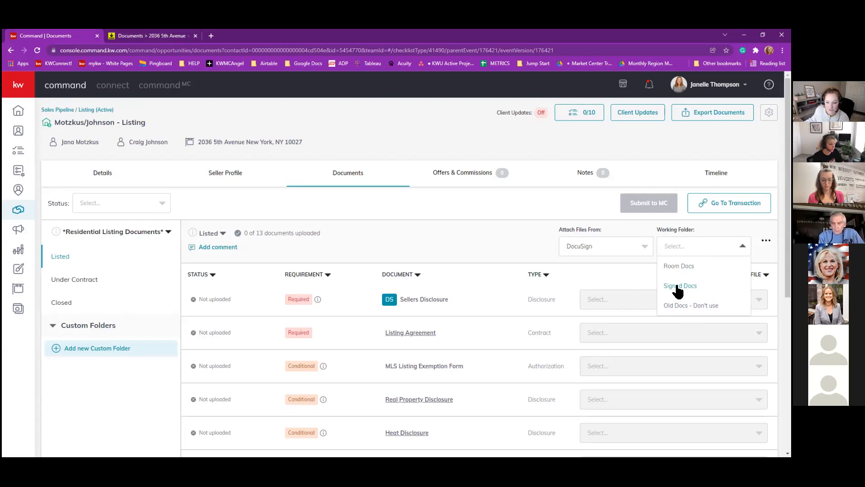
From the Signed Docs folder, attach the signed TXR contract to the Listing Agreement row.
left_click(686, 288)
left_click(613, 298)
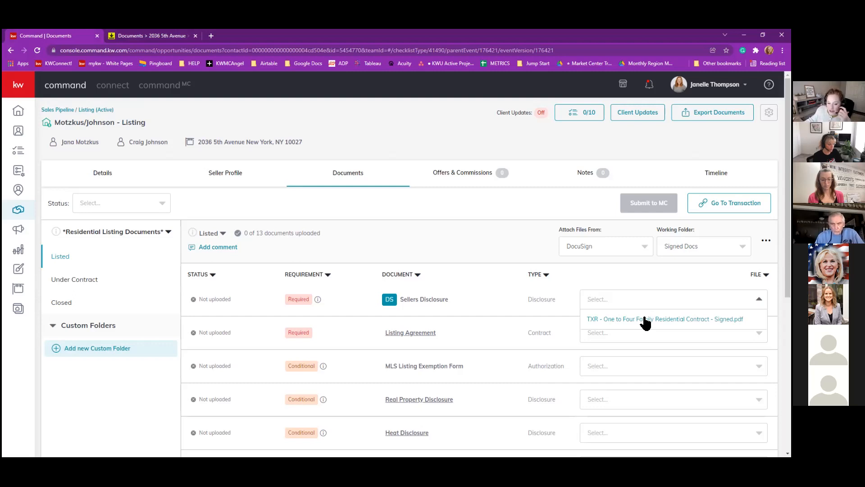
left_click(550, 261)
left_click(612, 333)
left_click(612, 351)
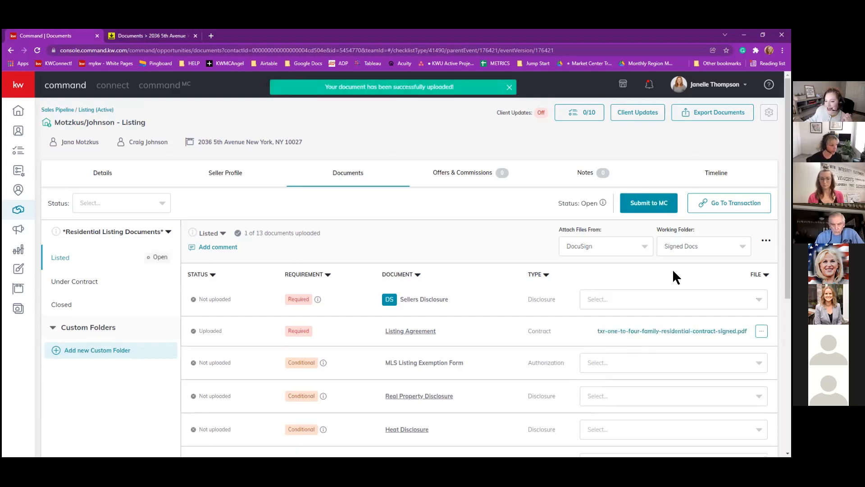
Submit the listing checklist to MC for review, confirming the Submitted status.
left_click(650, 205)
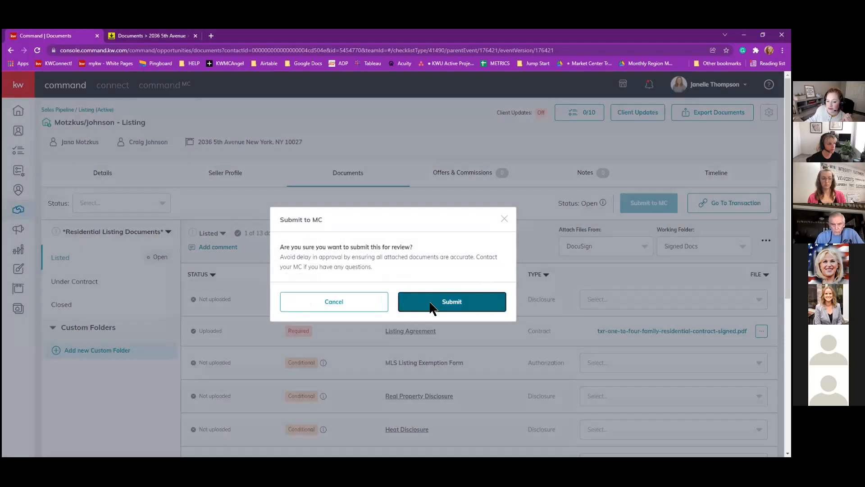
left_click(432, 309)
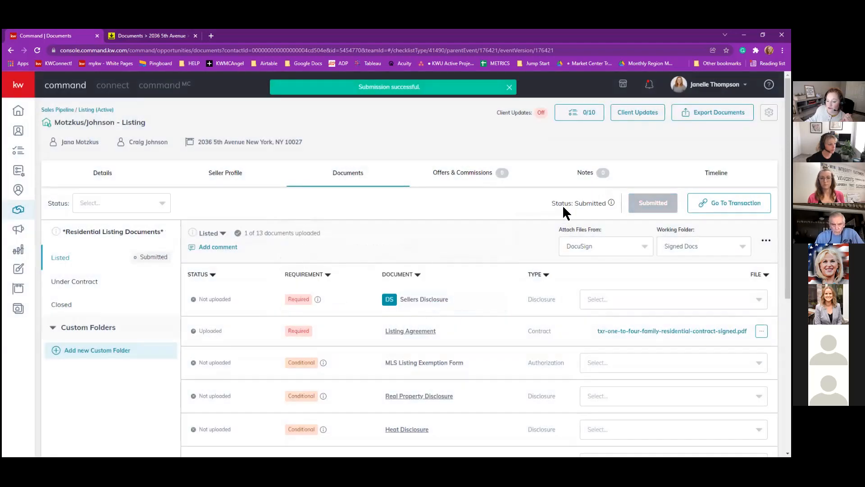
left_click_drag(550, 202, 610, 206)
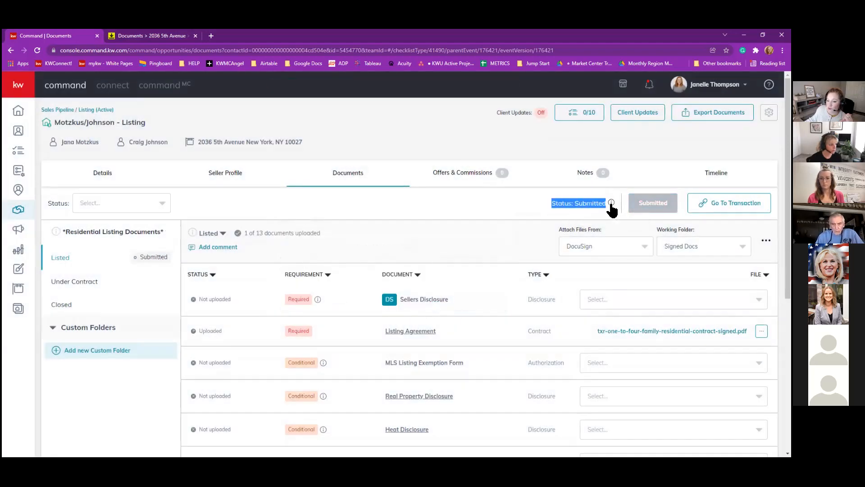
left_click(593, 208)
mouse_move(612, 203)
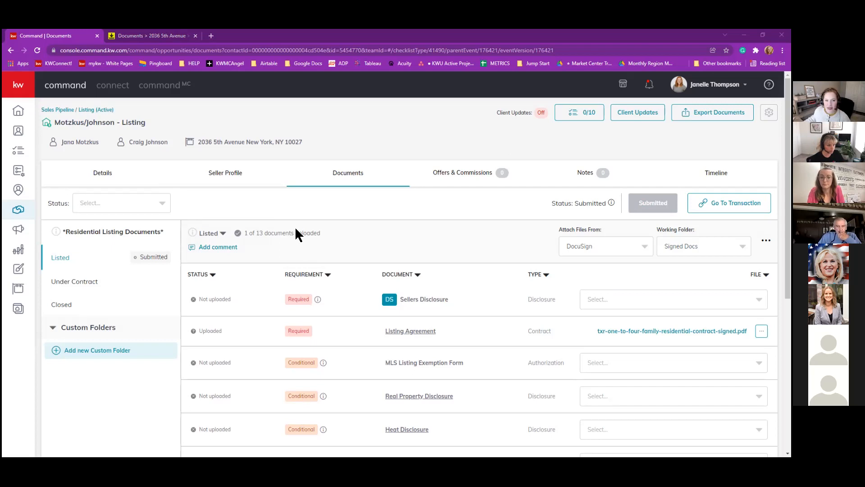
left_click(213, 247)
type("@Jana")
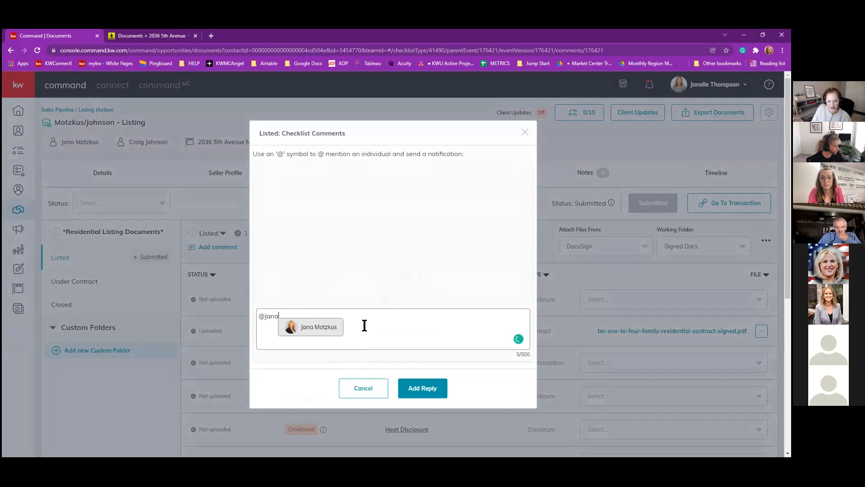
key("Return")
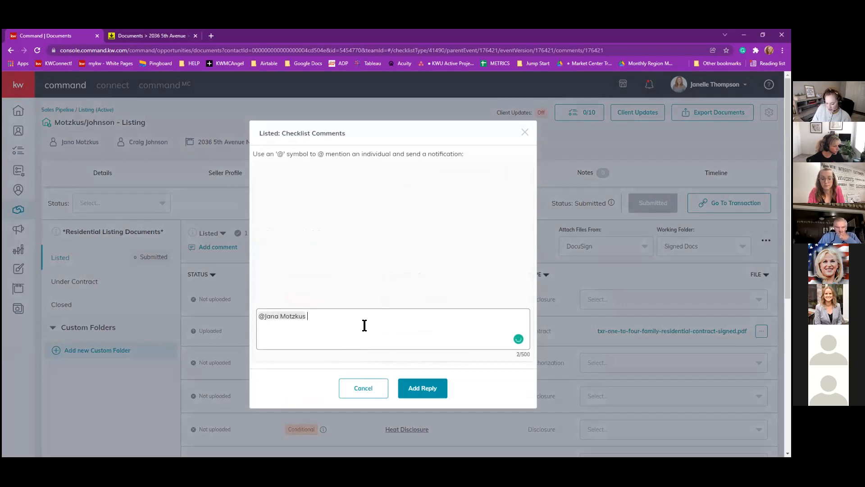
type("Just submi")
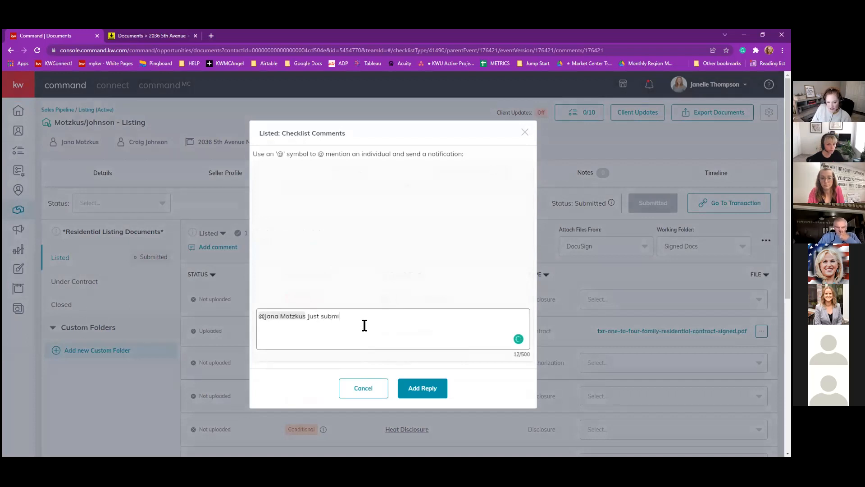
type("tted my documents")
left_click(428, 388)
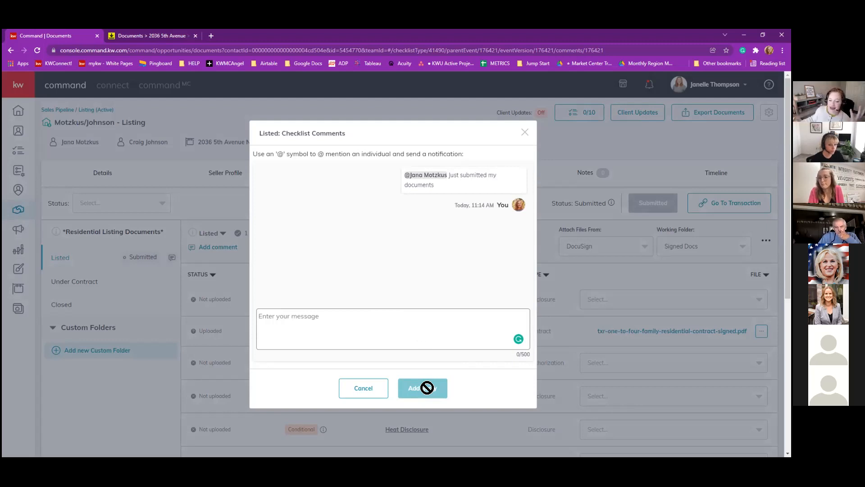
left_click(525, 132)
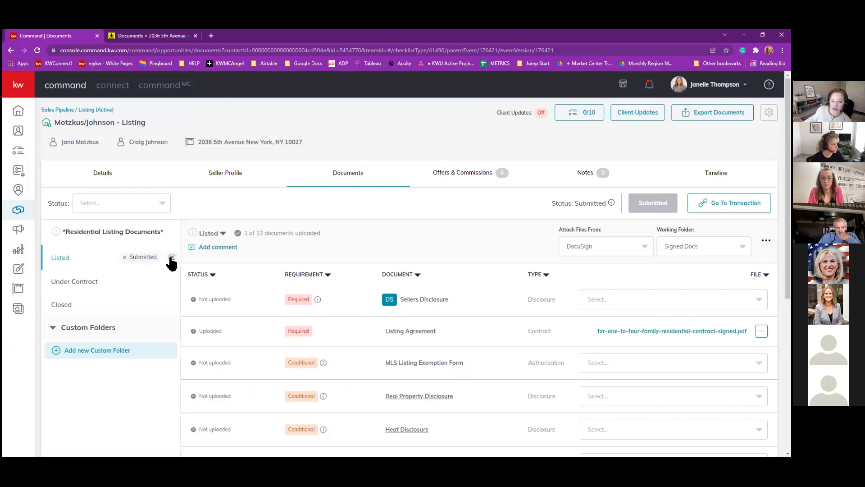
Open the notifications panel and dismiss all notifications.
left_click(649, 86)
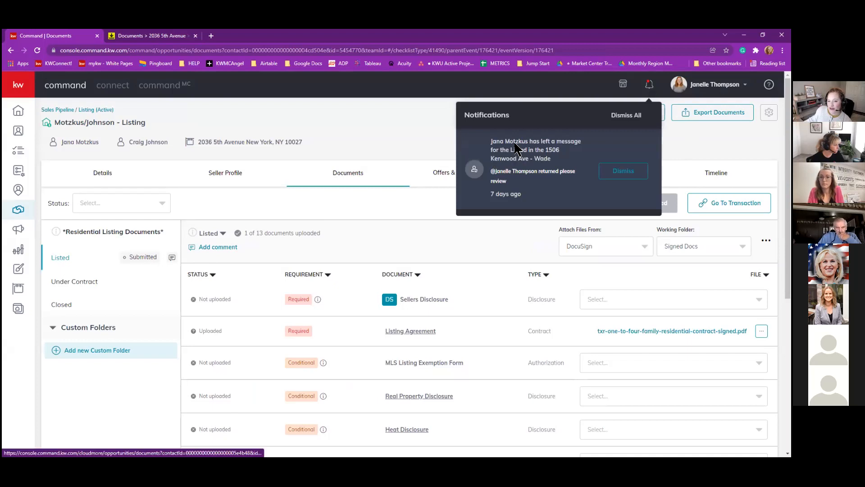
left_click(623, 116)
left_click(441, 226)
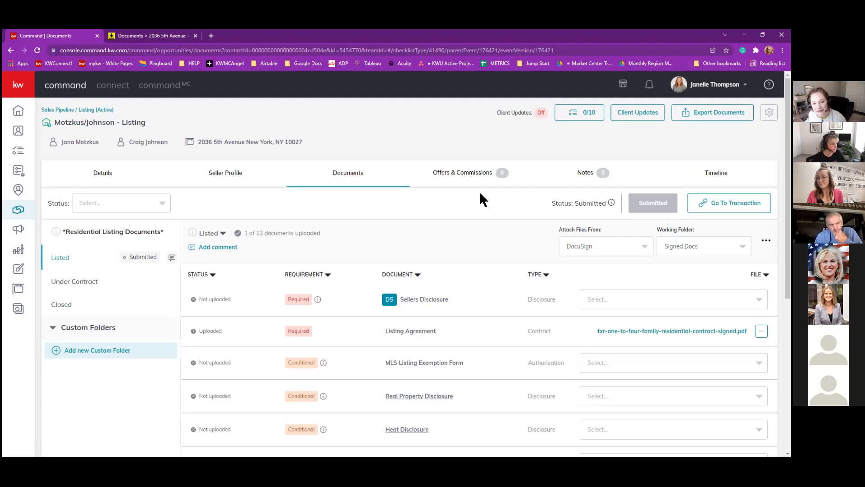
Reload to show the Listing Agreement approved, clear notifications, and read the agent's 'reviewing now' reply.
left_click(40, 49)
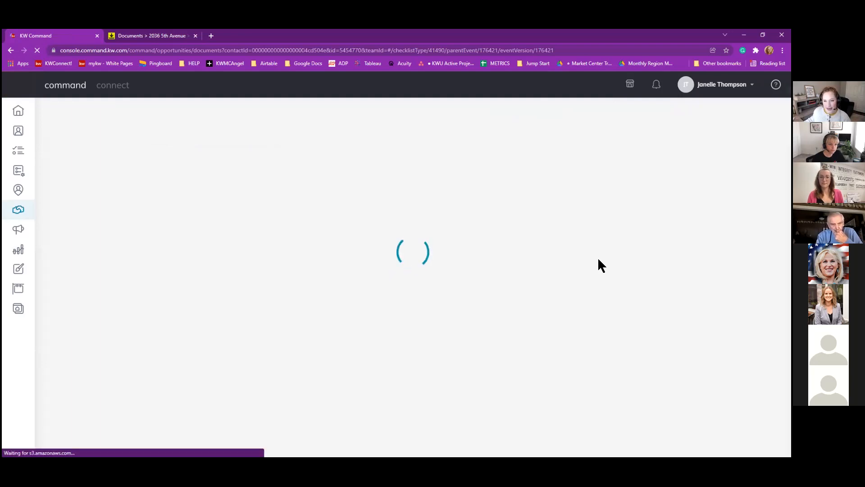
left_click(656, 84)
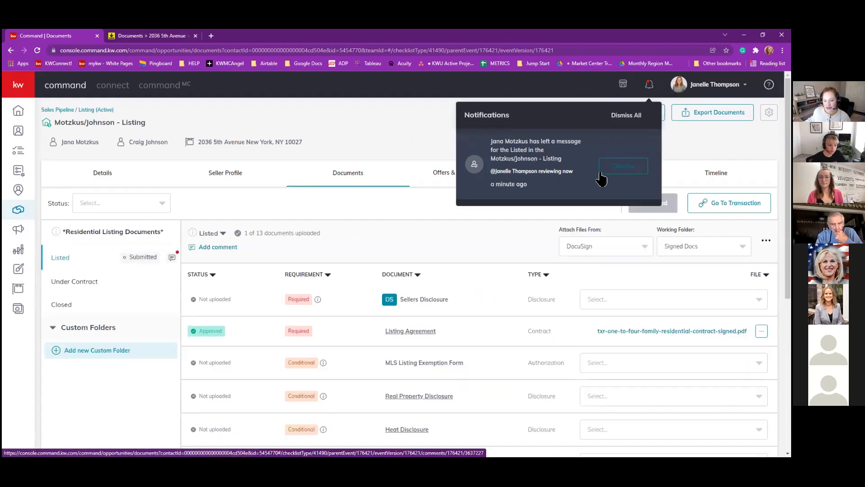
left_click(620, 170)
left_click(628, 117)
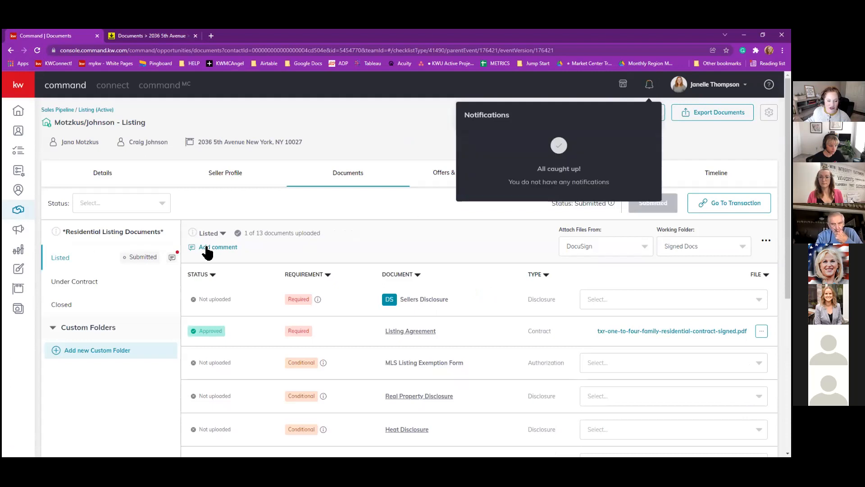
left_click(172, 259)
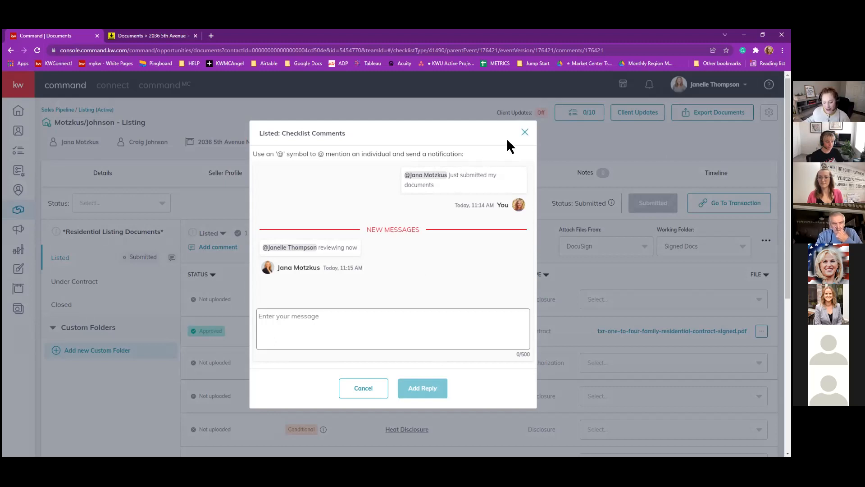
key("Escape")
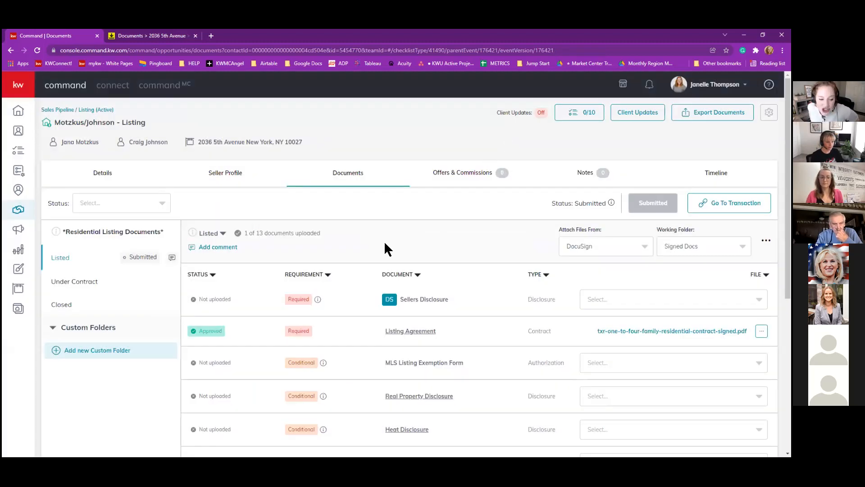
Open the Listed checklist's version dropdown to show Add version and Listed.
left_click(222, 234)
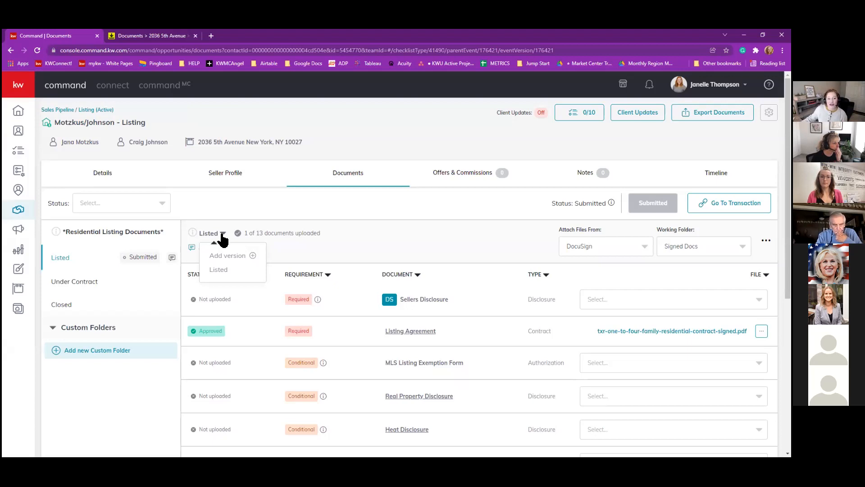
Create the checklist version 'Listed v2', then switch between Listed and Listed v2.
left_click(222, 253)
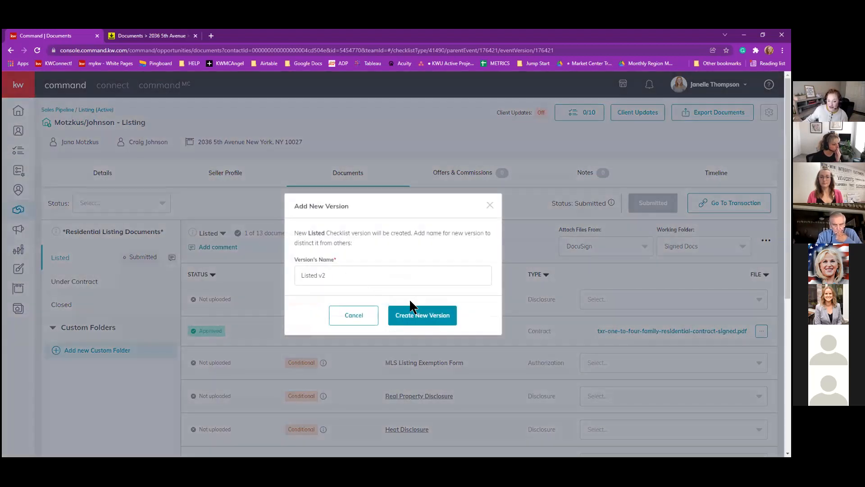
left_click(414, 319)
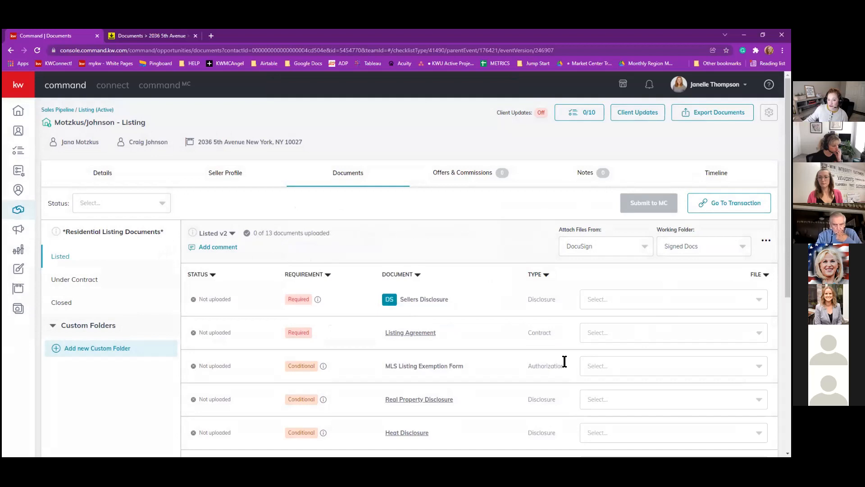
left_click(229, 233)
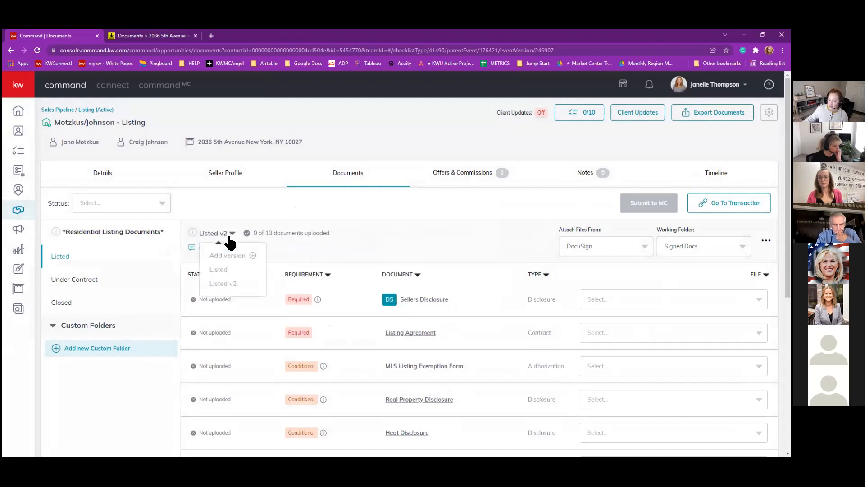
left_click(219, 270)
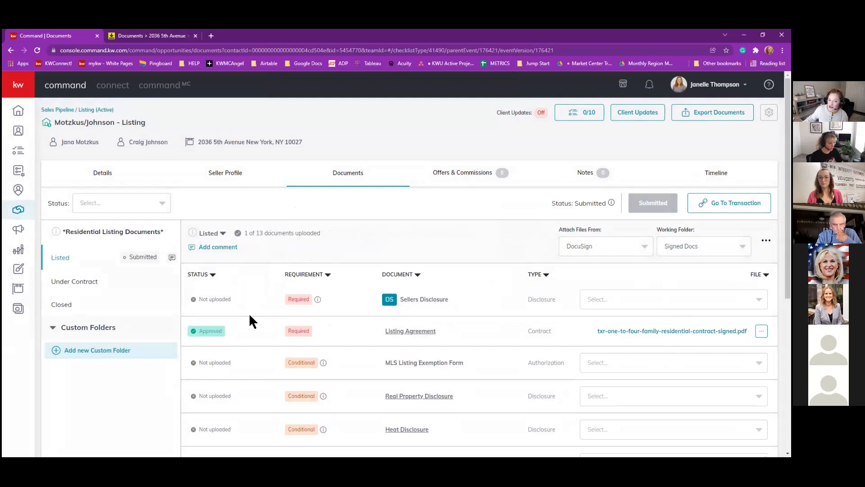
left_click(221, 234)
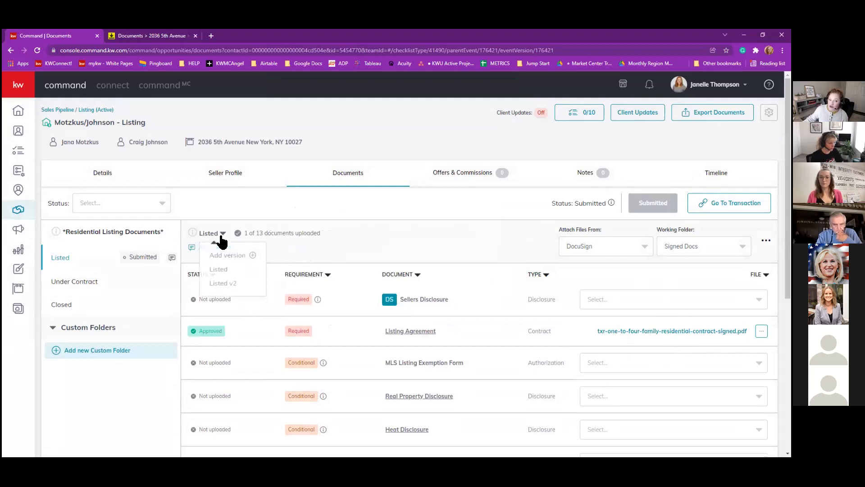
left_click(222, 283)
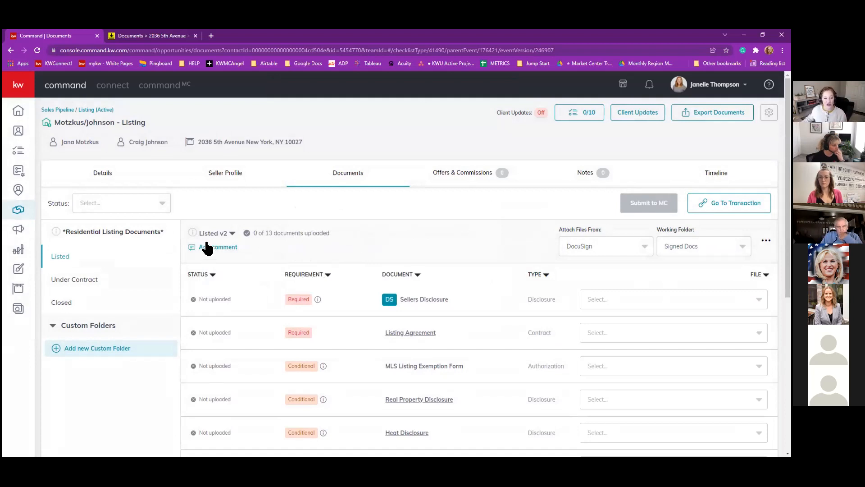
left_click(231, 234)
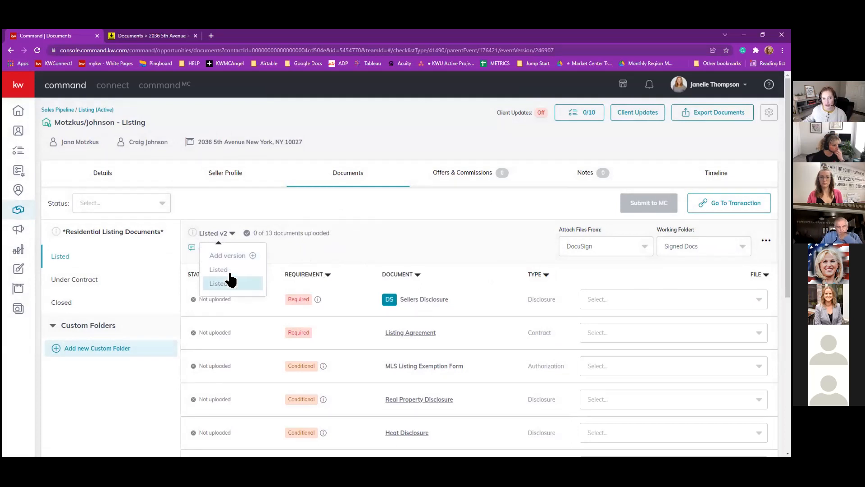
left_click(234, 288)
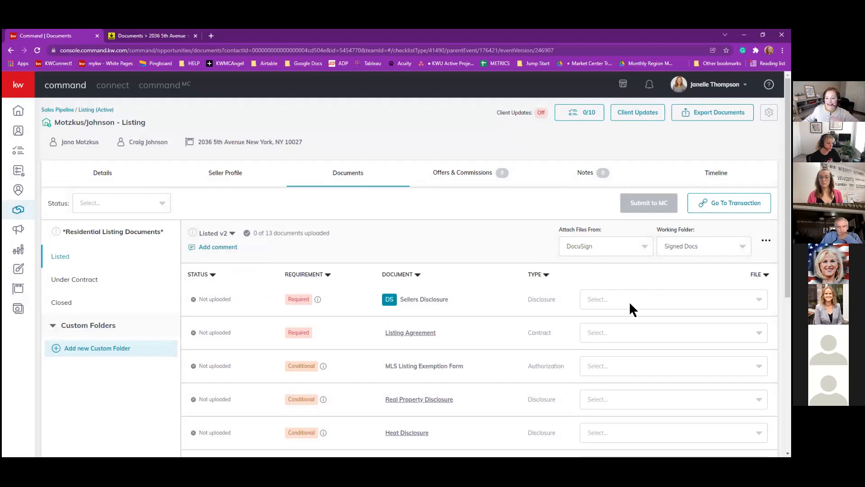
left_click(692, 251)
left_click(650, 270)
left_click(617, 334)
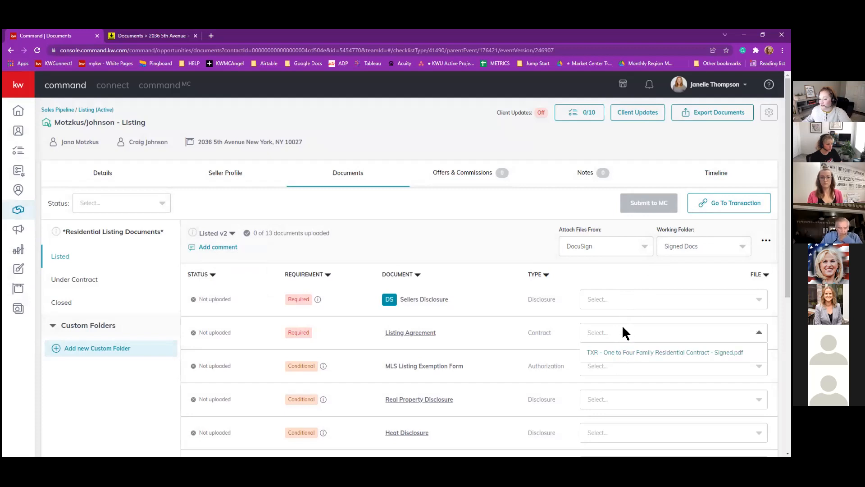
left_click(612, 315)
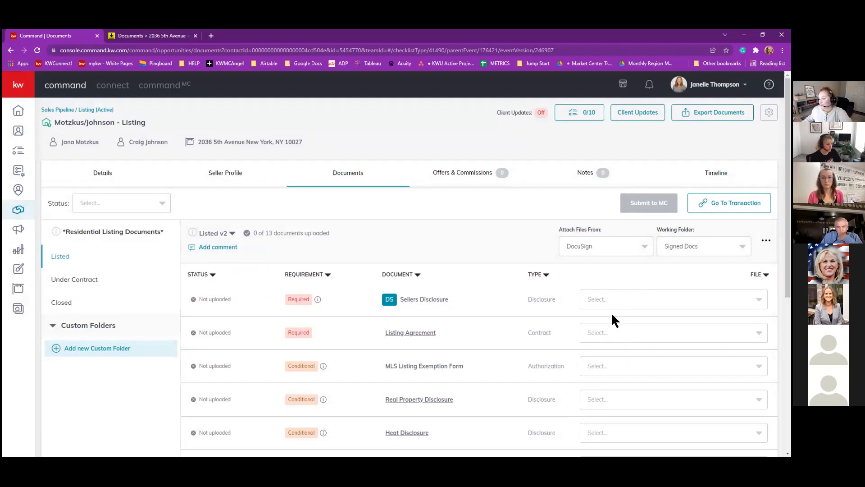